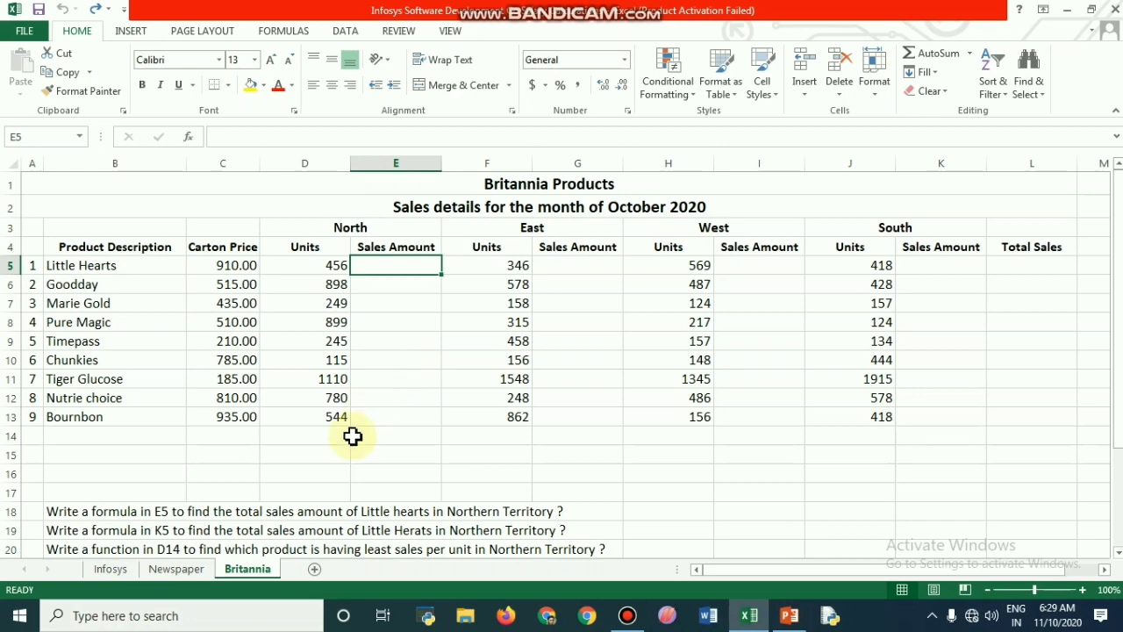
Step: On the Infosys sheet, AutoFit the width of the New Total Salary column to its heading in K2
{"action": "left_click", "coordinate": [110, 570]}
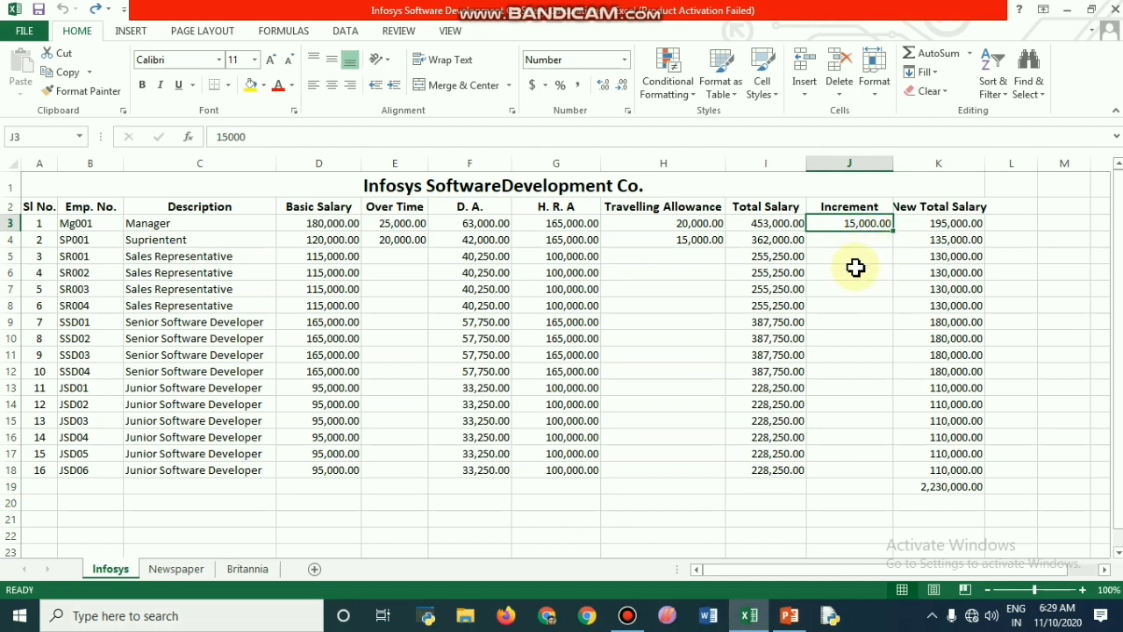
{"action": "left_click", "coordinate": [950, 209]}
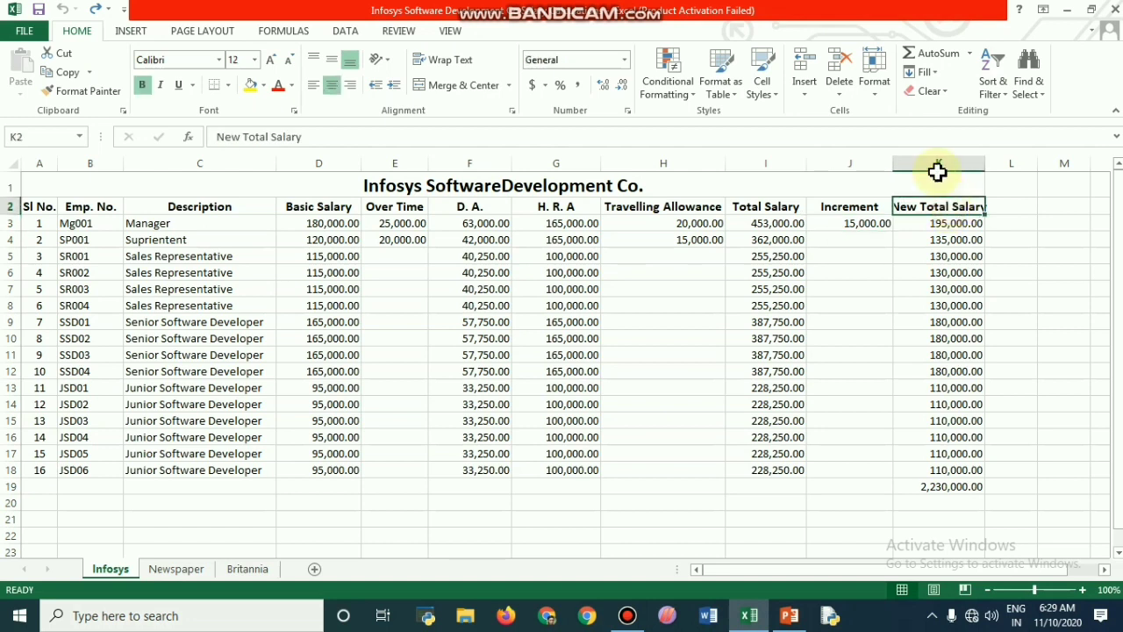
{"action": "left_click", "coordinate": [874, 91]}
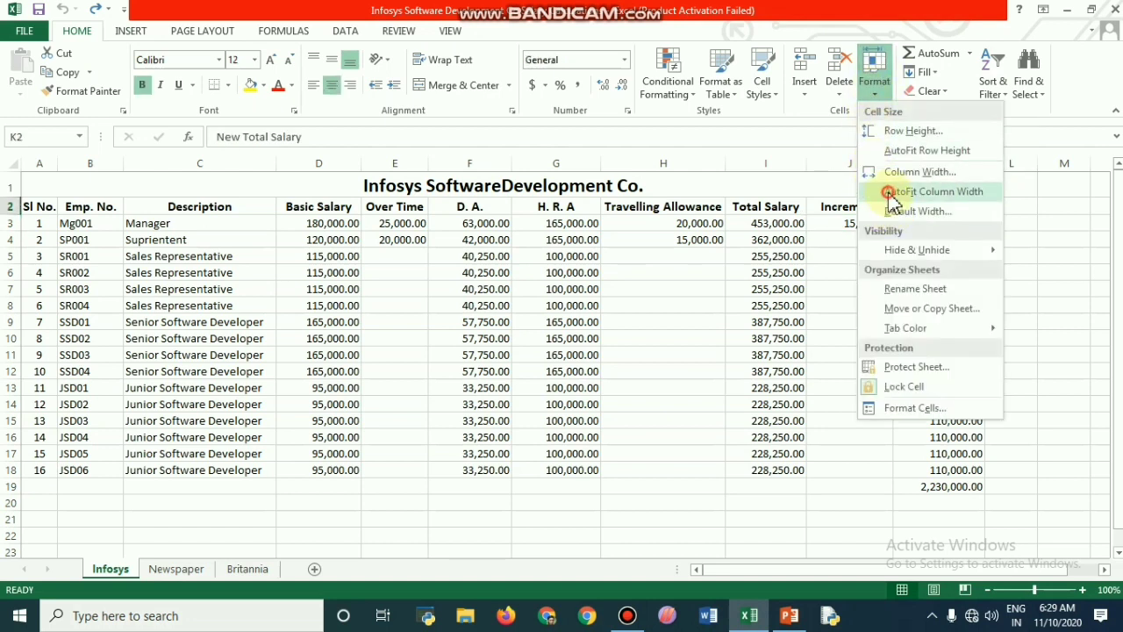
{"action": "left_click", "coordinate": [887, 191]}
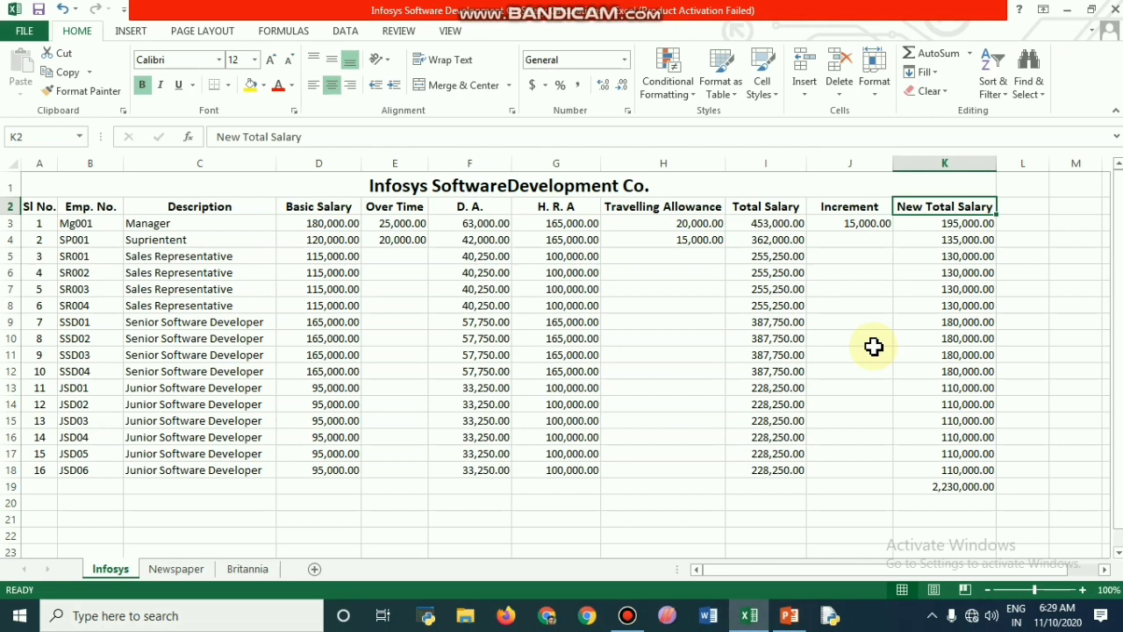
Step: Examine the New Total Salary formulas in K3, K4 and K5 and the cells they reference
{"action": "left_click", "coordinate": [965, 225]}
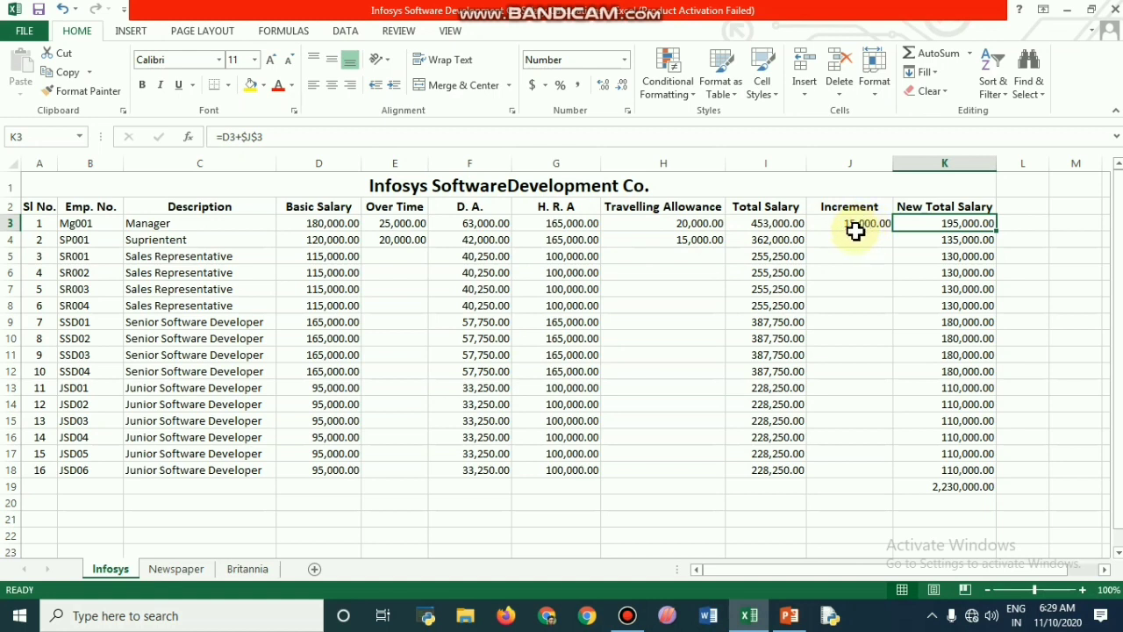
{"action": "left_click", "coordinate": [273, 137]}
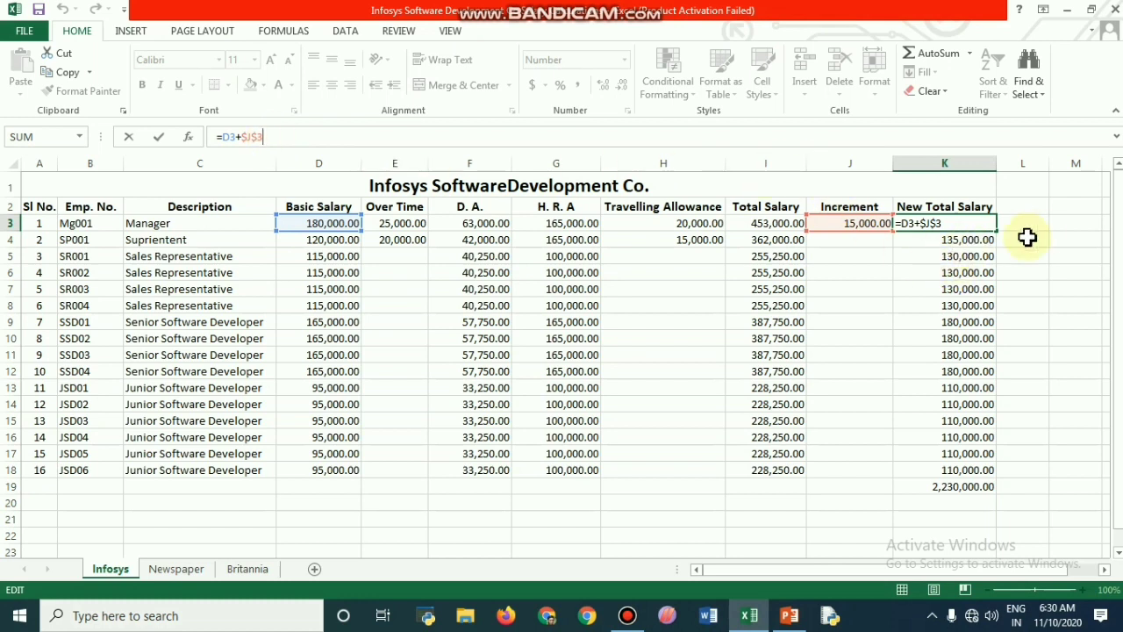
{"action": "key", "text": "Return"}
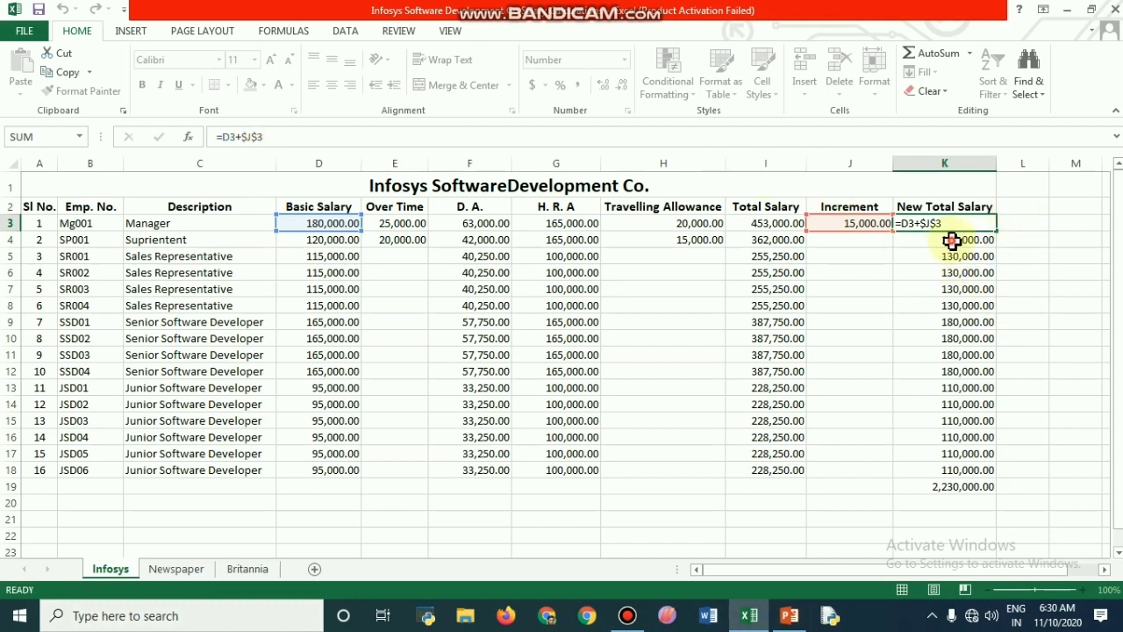
{"action": "left_click", "coordinate": [281, 137]}
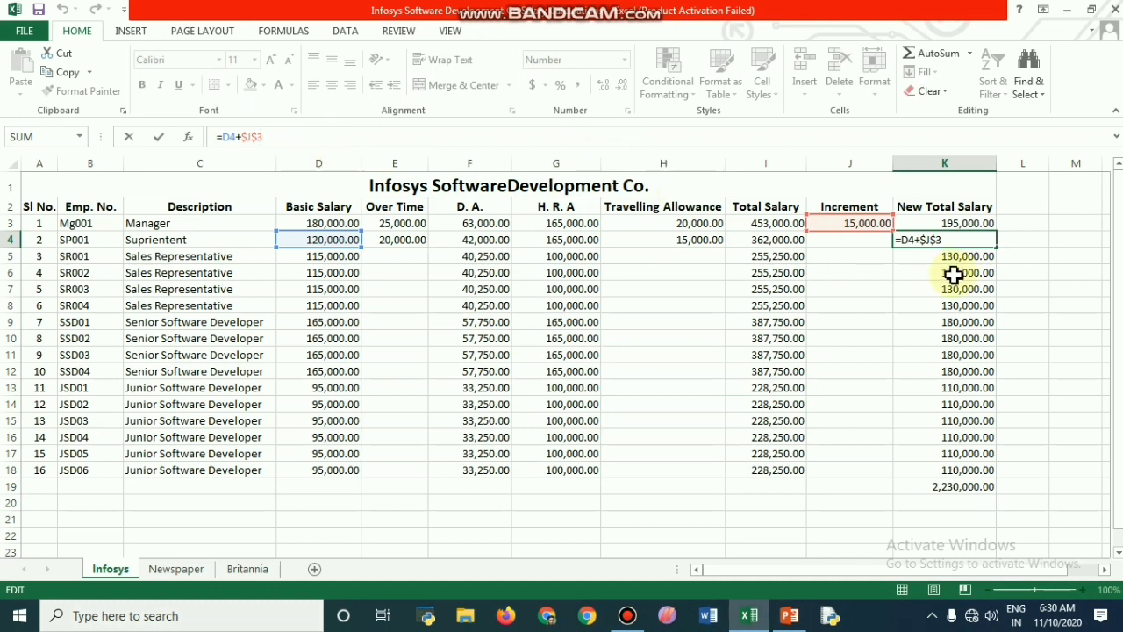
{"action": "key", "text": "Return"}
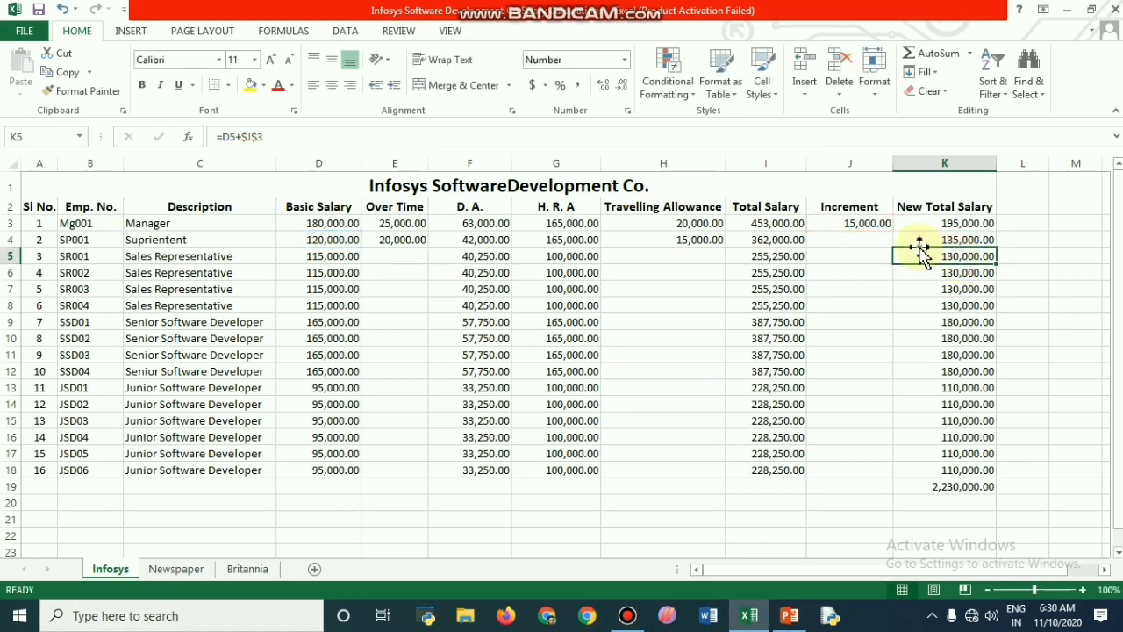
{"action": "left_click", "coordinate": [288, 139]}
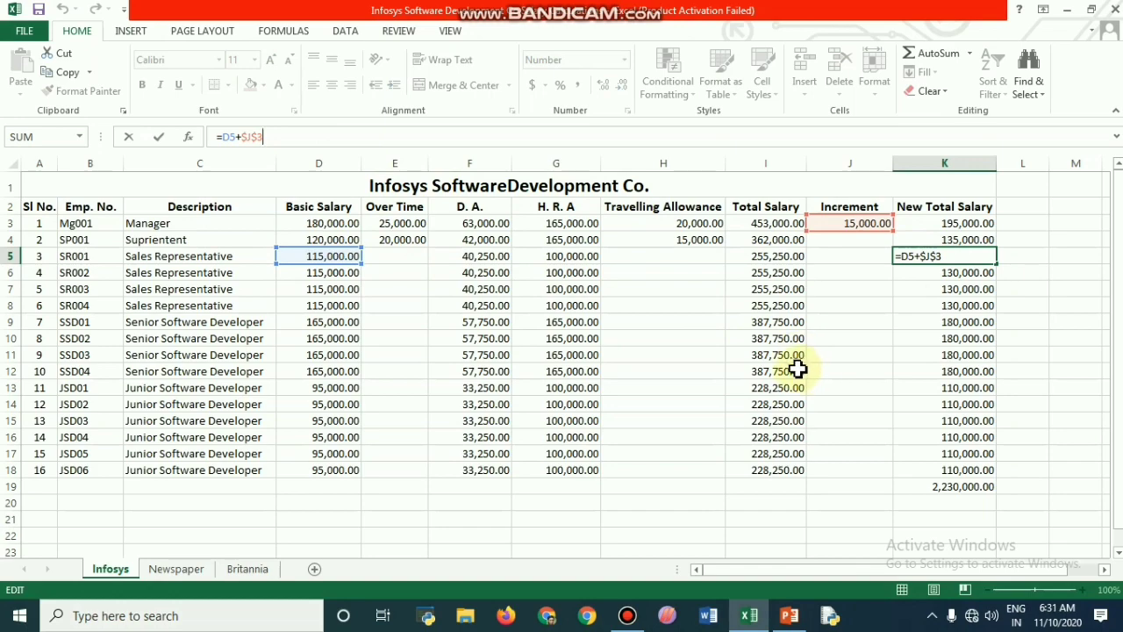
Step: On the Newspaper sheet, examine the Zone 1 commission formulas in D14, D15 and D16 and their references to the rate row
{"action": "left_click", "coordinate": [176, 571]}
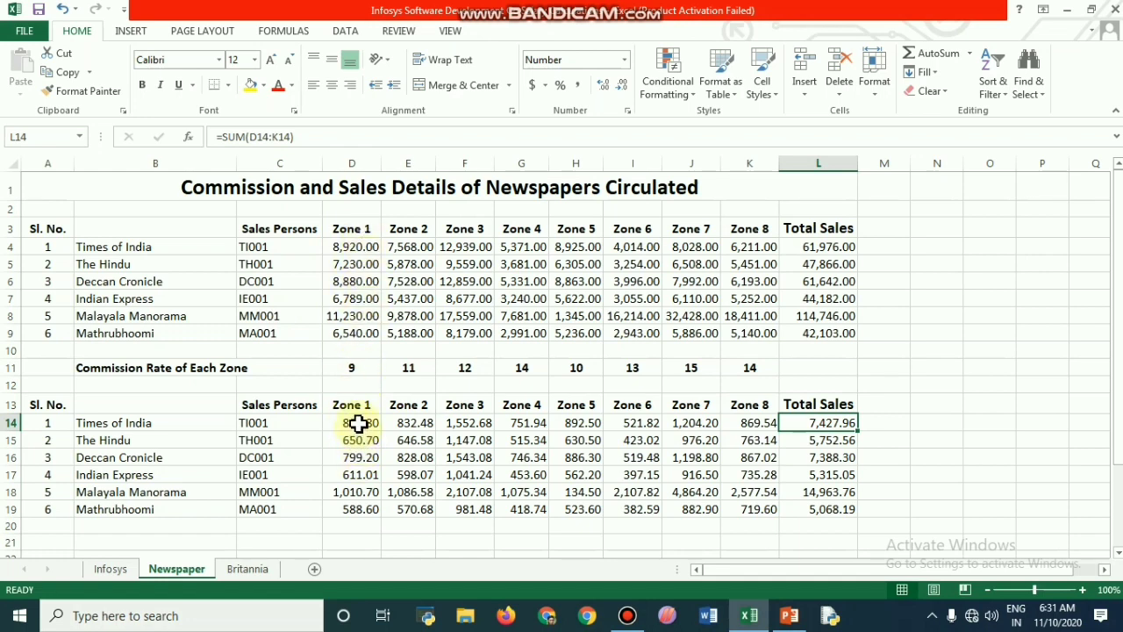
{"action": "left_click", "coordinate": [358, 423]}
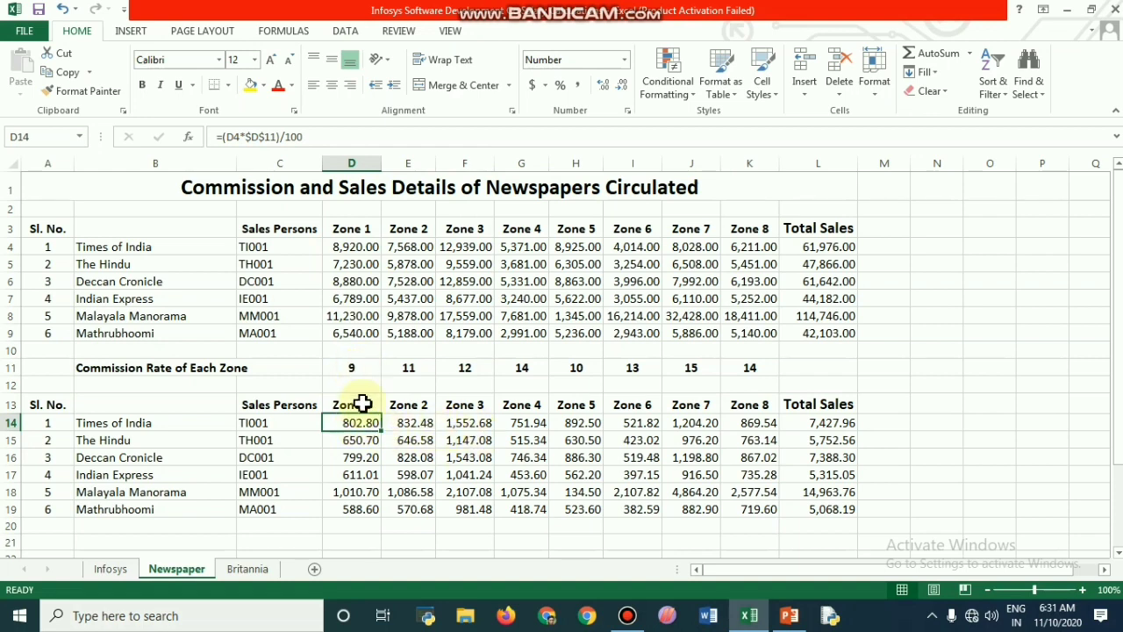
{"action": "left_click", "coordinate": [358, 442]}
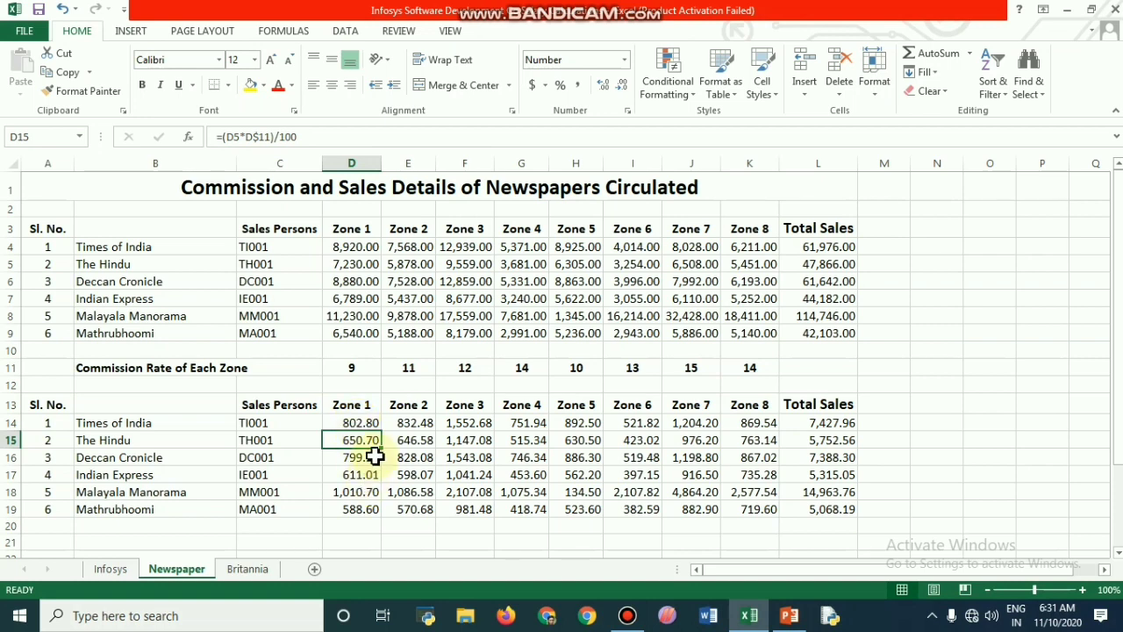
{"action": "left_click", "coordinate": [307, 138]}
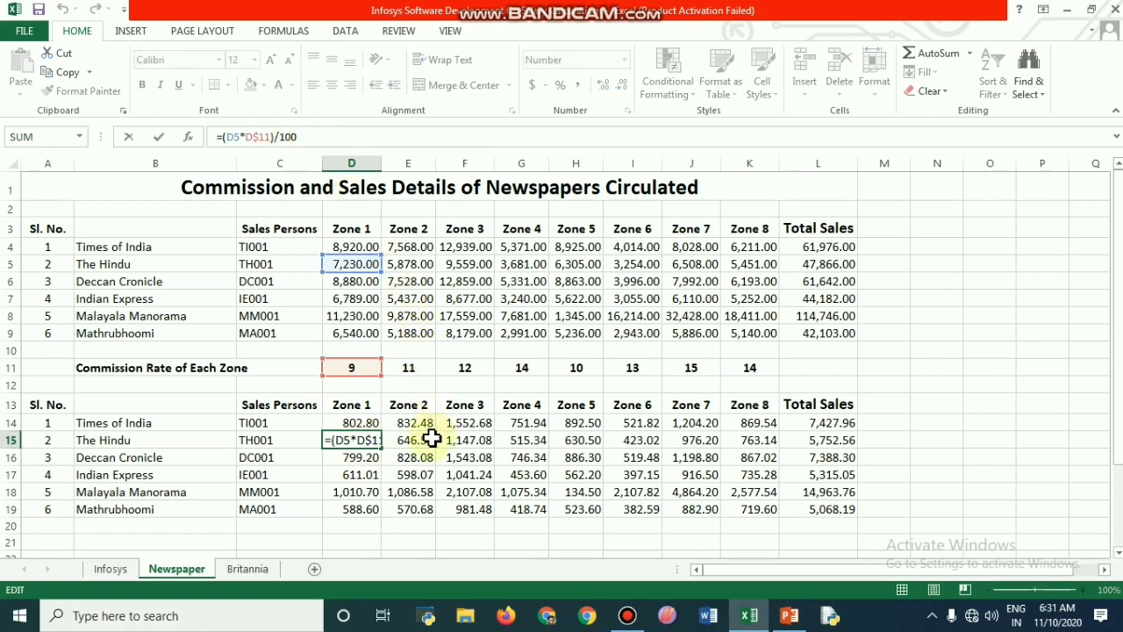
{"action": "left_click", "coordinate": [360, 425]}
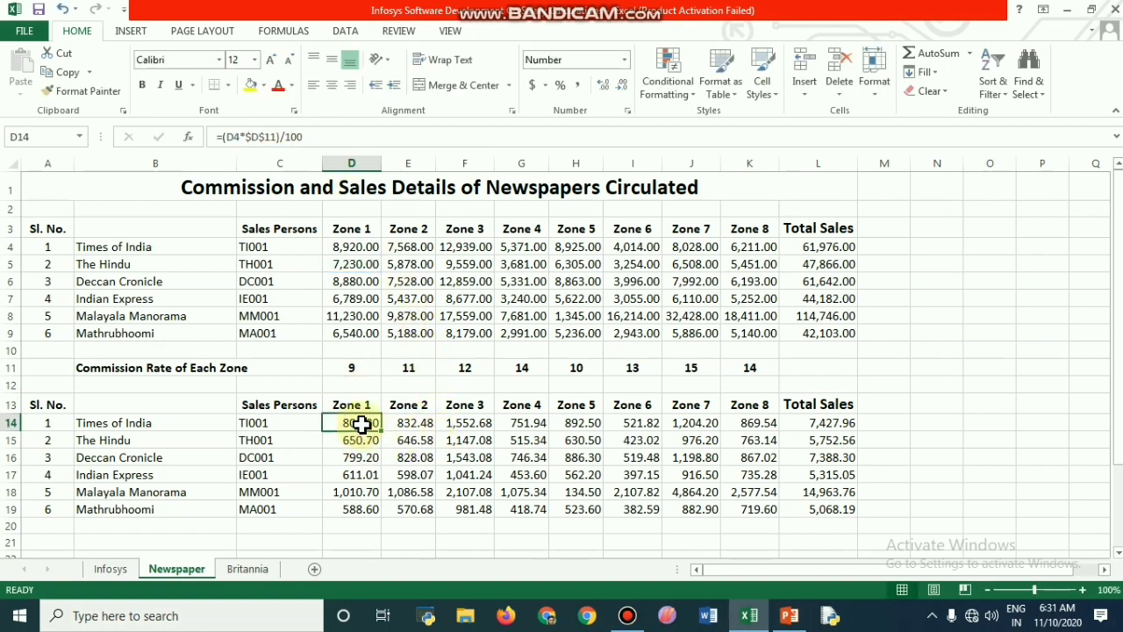
{"action": "left_click", "coordinate": [303, 138]}
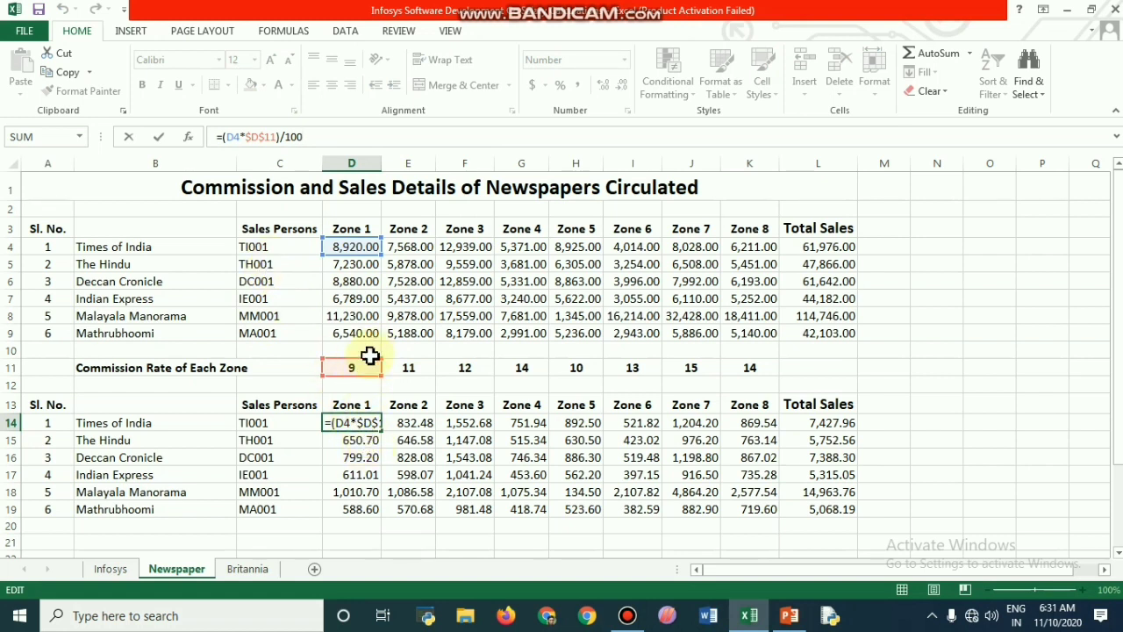
{"action": "key", "text": "Return"}
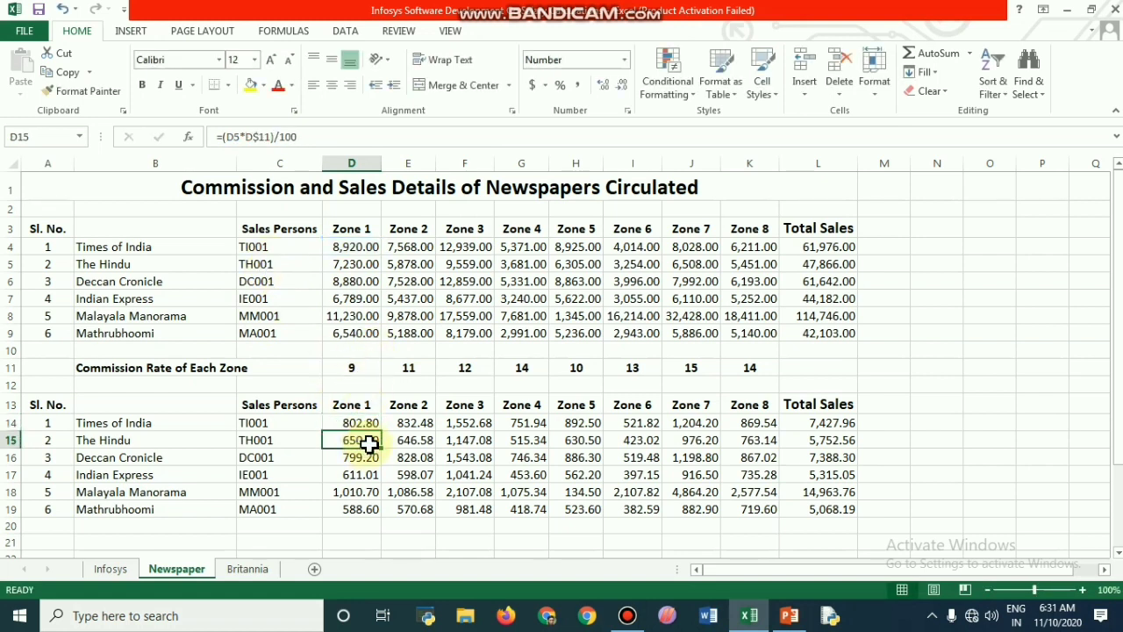
{"action": "left_click", "coordinate": [309, 137]}
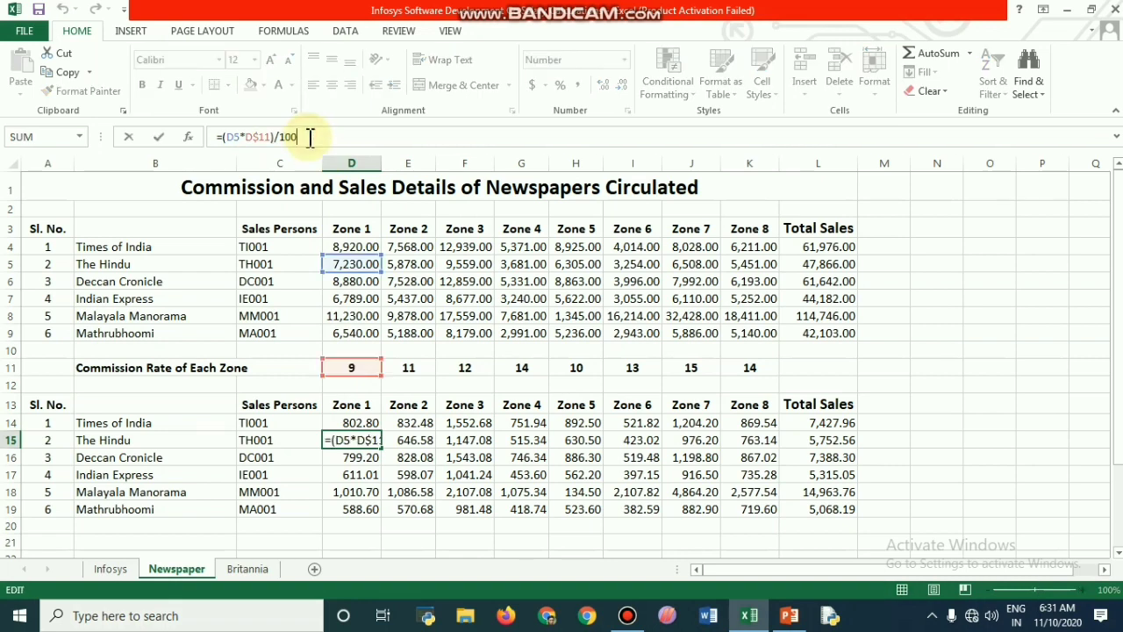
{"action": "key", "text": "Return"}
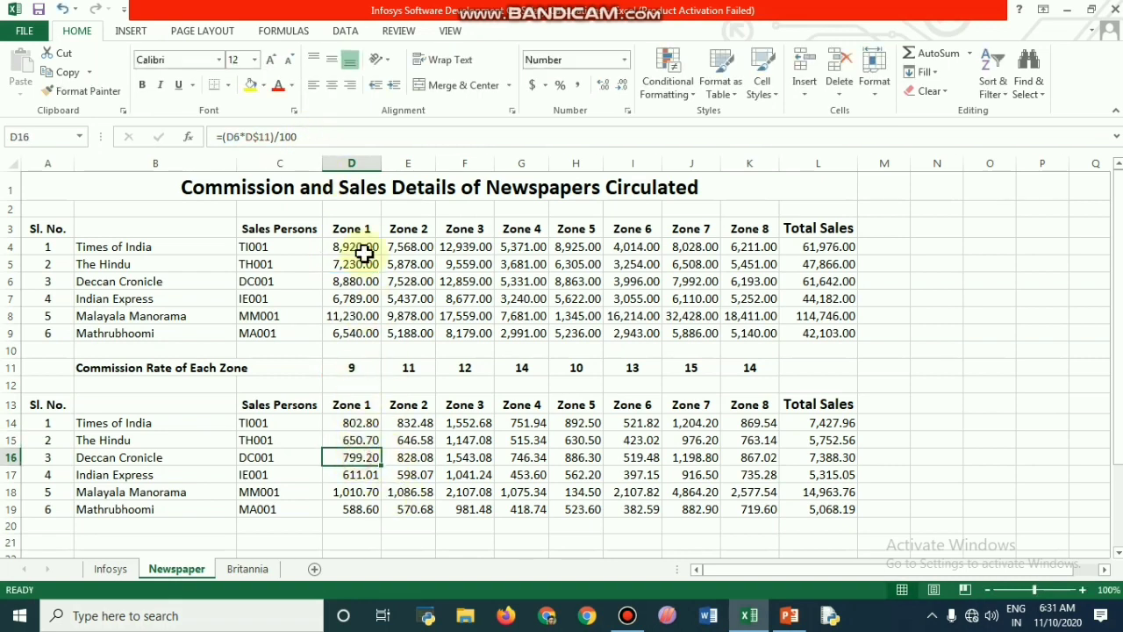
{"action": "left_click", "coordinate": [309, 137]}
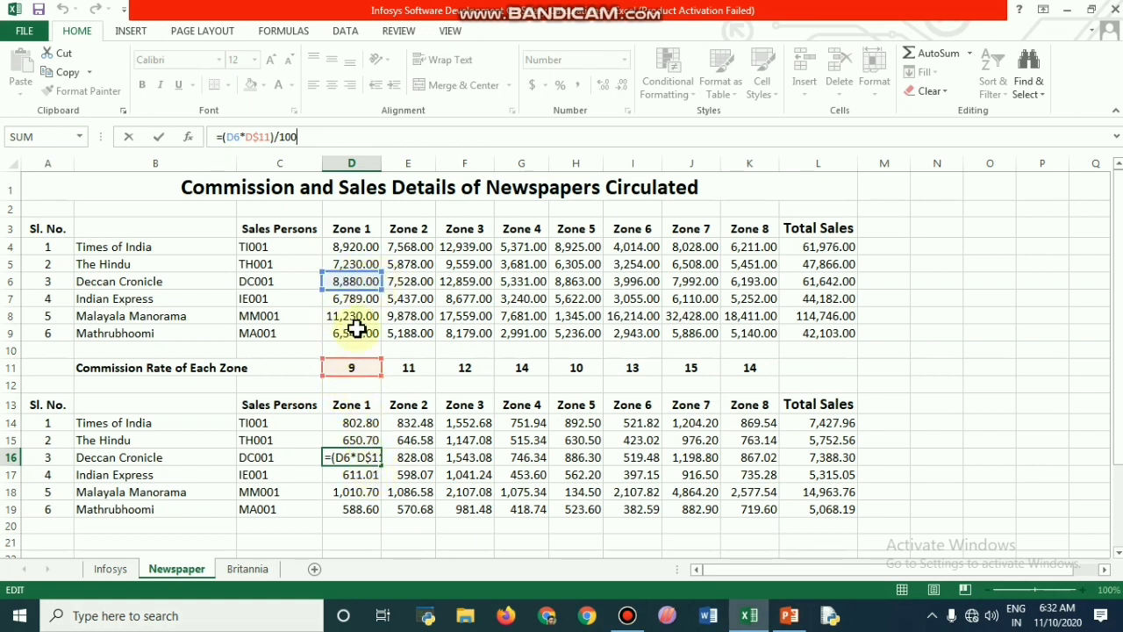
Step: Examine the Zone 2 and Zone 3 commission formulas in E14, E15, F14 and F19 and the cells they reference
{"action": "left_click", "coordinate": [414, 423]}
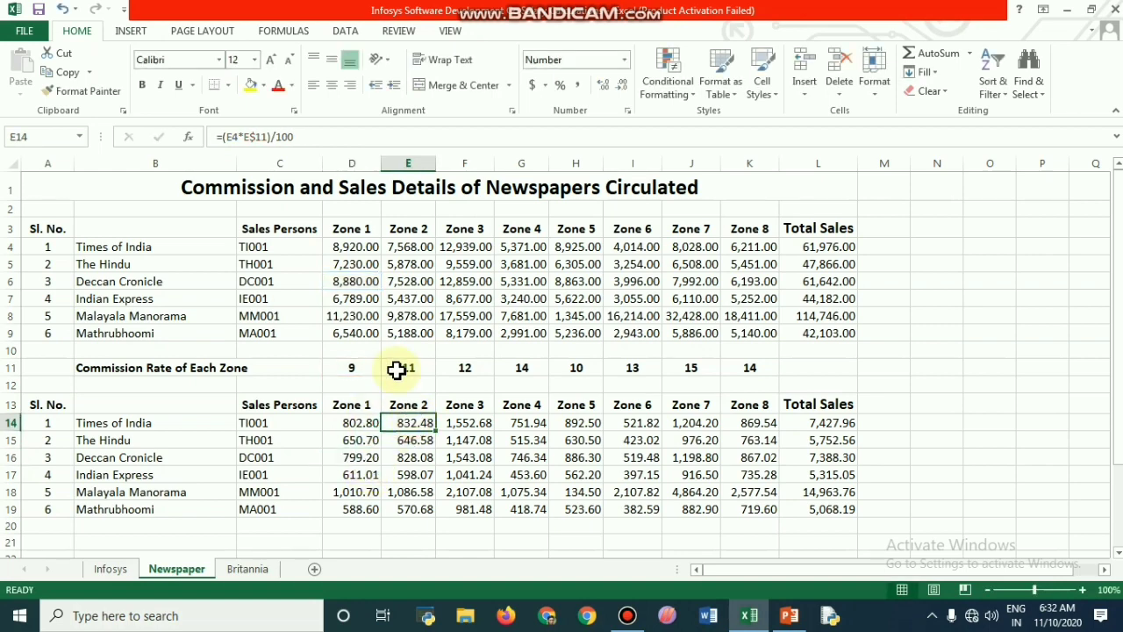
{"action": "left_click", "coordinate": [302, 133]}
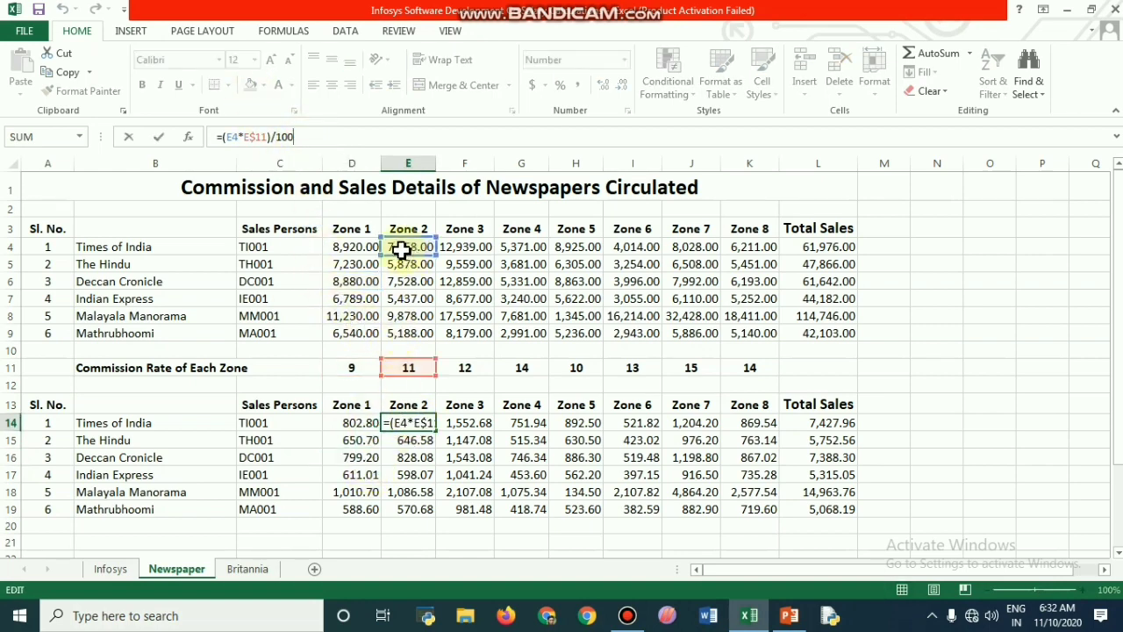
{"action": "left_click", "coordinate": [409, 445]}
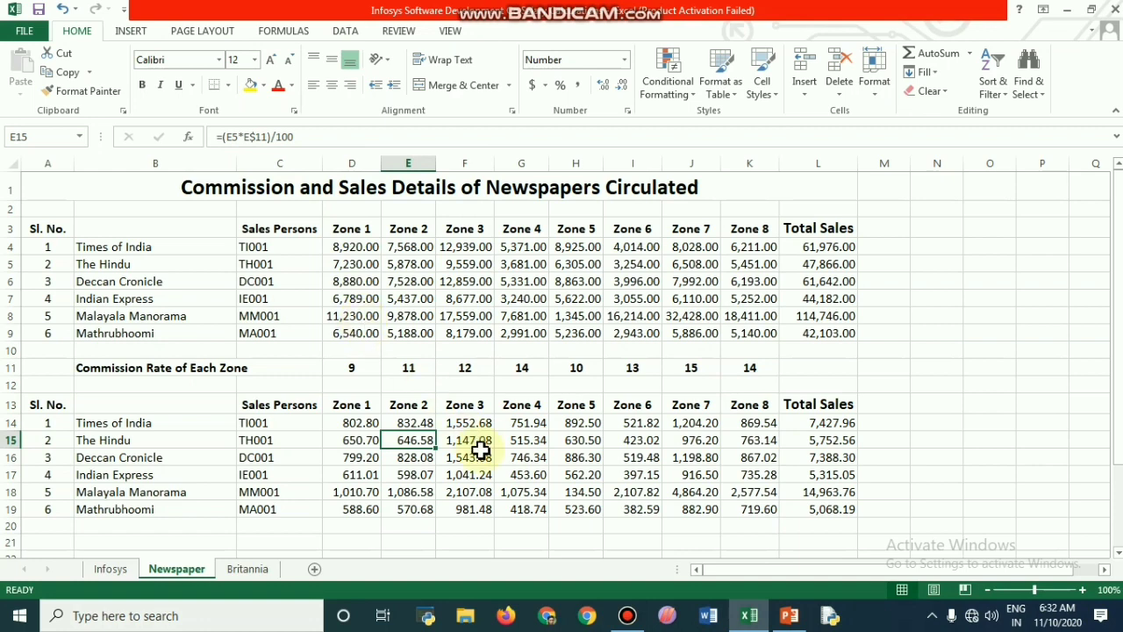
{"action": "left_click", "coordinate": [481, 422]}
{"action": "left_click", "coordinate": [296, 137]}
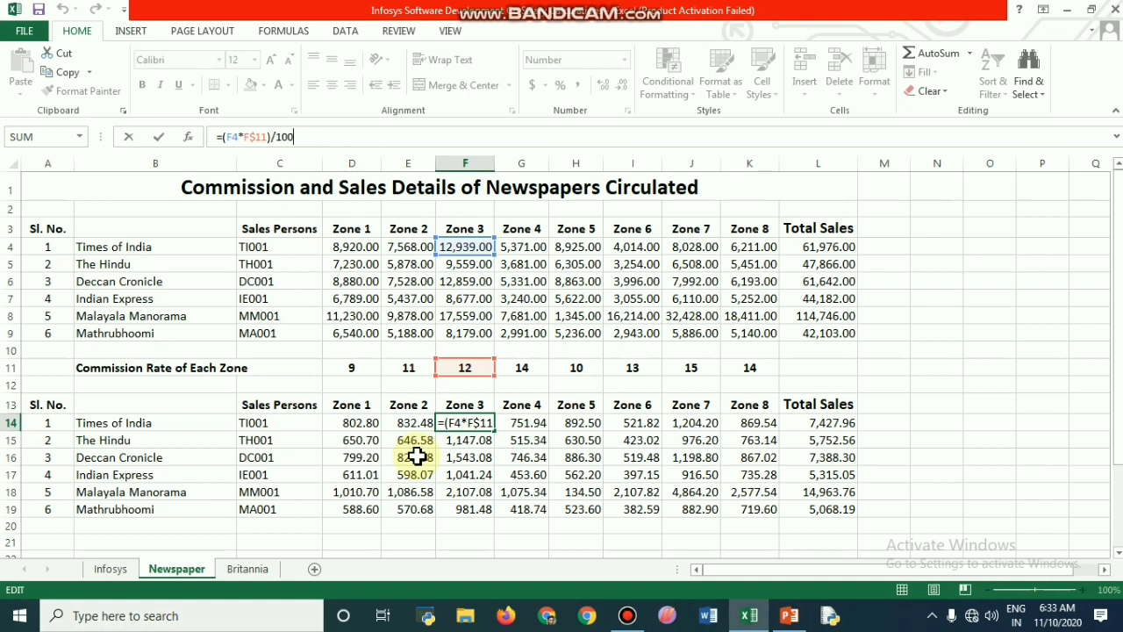
{"action": "left_click", "coordinate": [479, 509]}
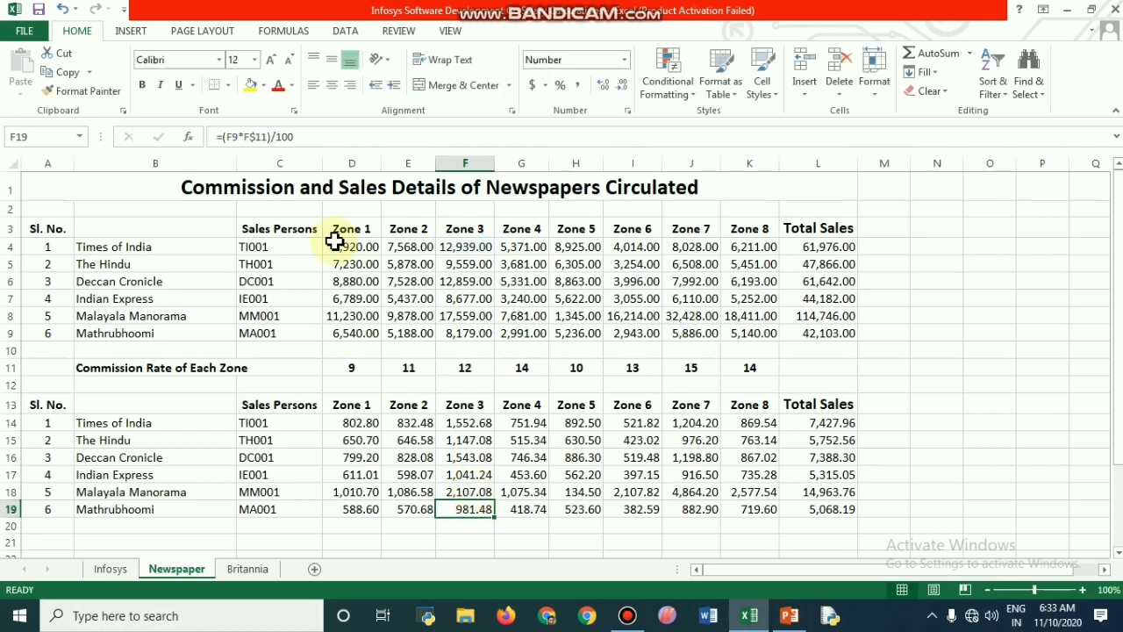
{"action": "left_click", "coordinate": [297, 139]}
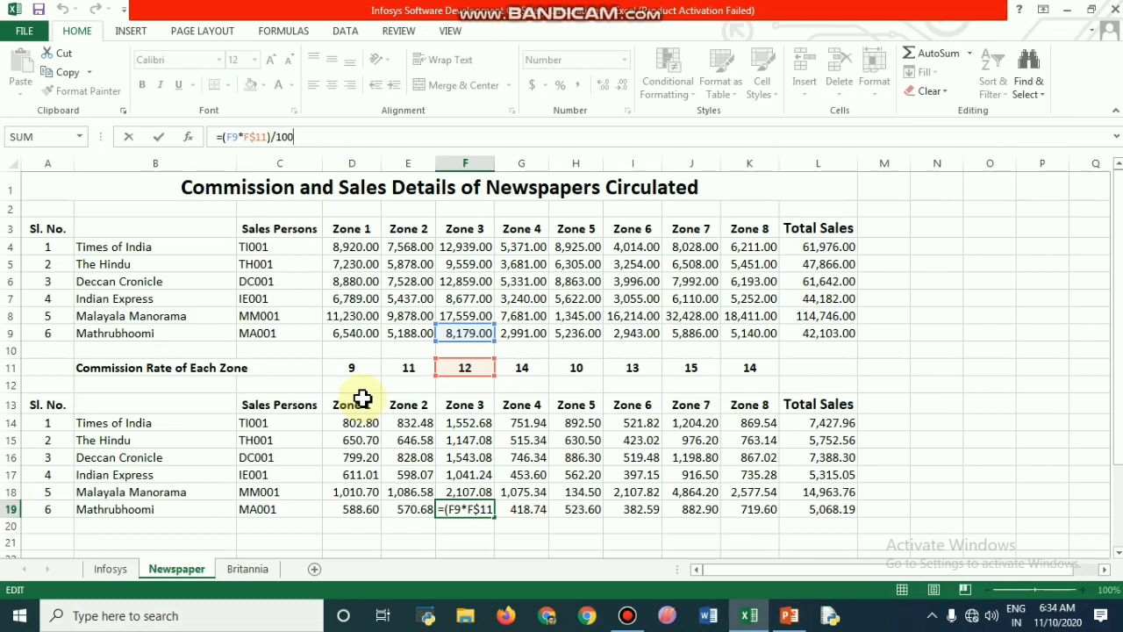
Step: Compare the cell references in the Infosys sheet's K5 formula with those in F19 on the Newspaper sheet
{"action": "left_click", "coordinate": [112, 569]}
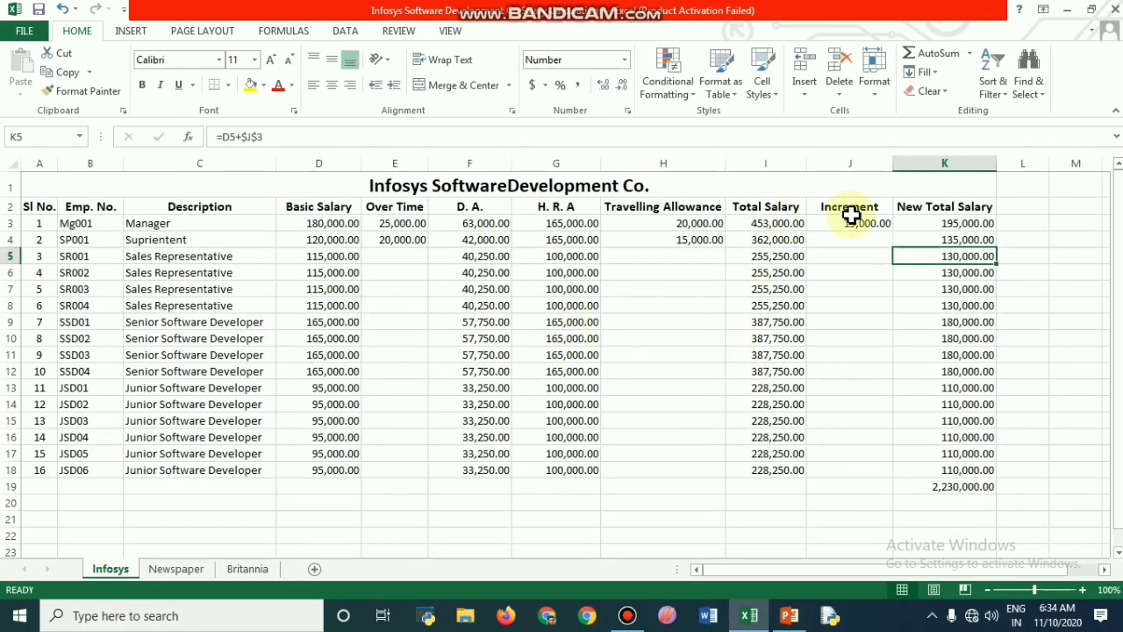
{"action": "left_click", "coordinate": [286, 138]}
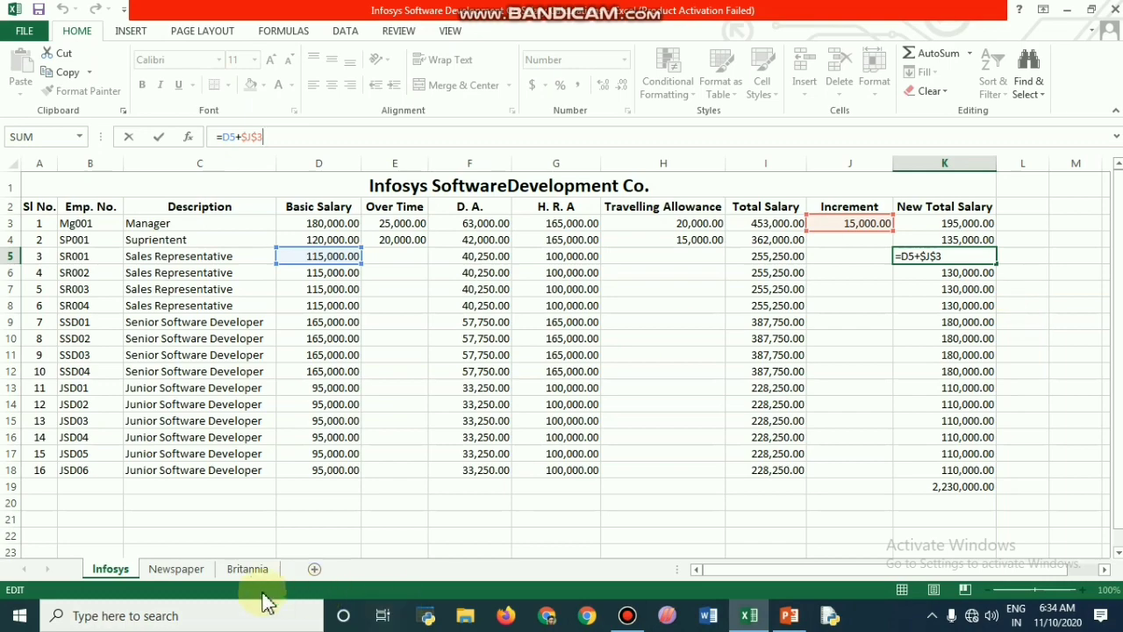
{"action": "left_click", "coordinate": [194, 569]}
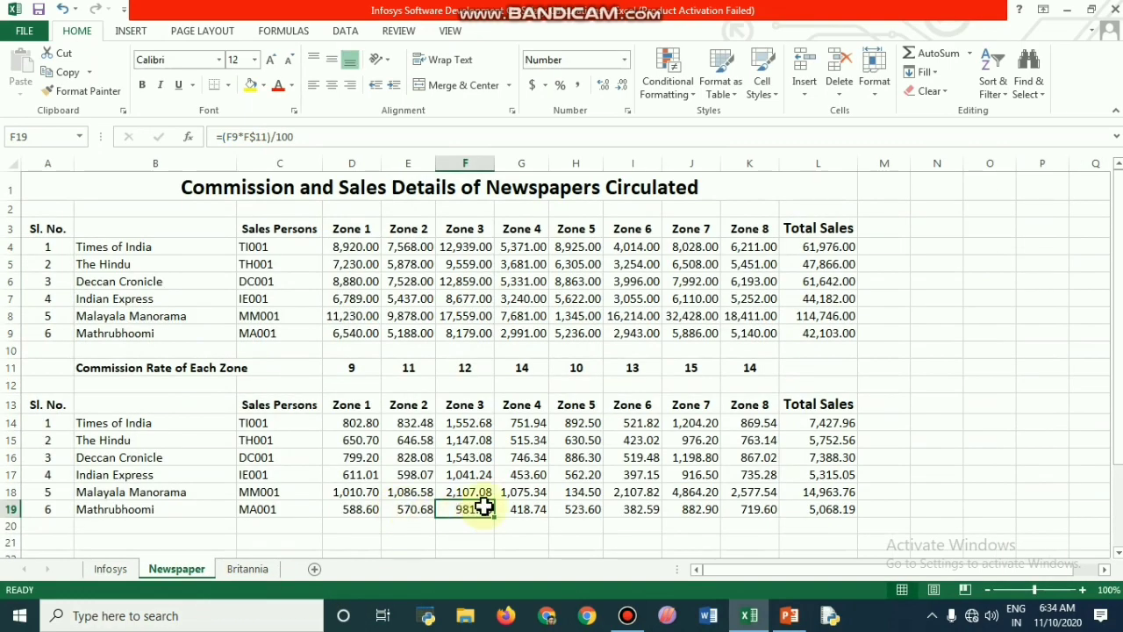
{"action": "left_click", "coordinate": [302, 136]}
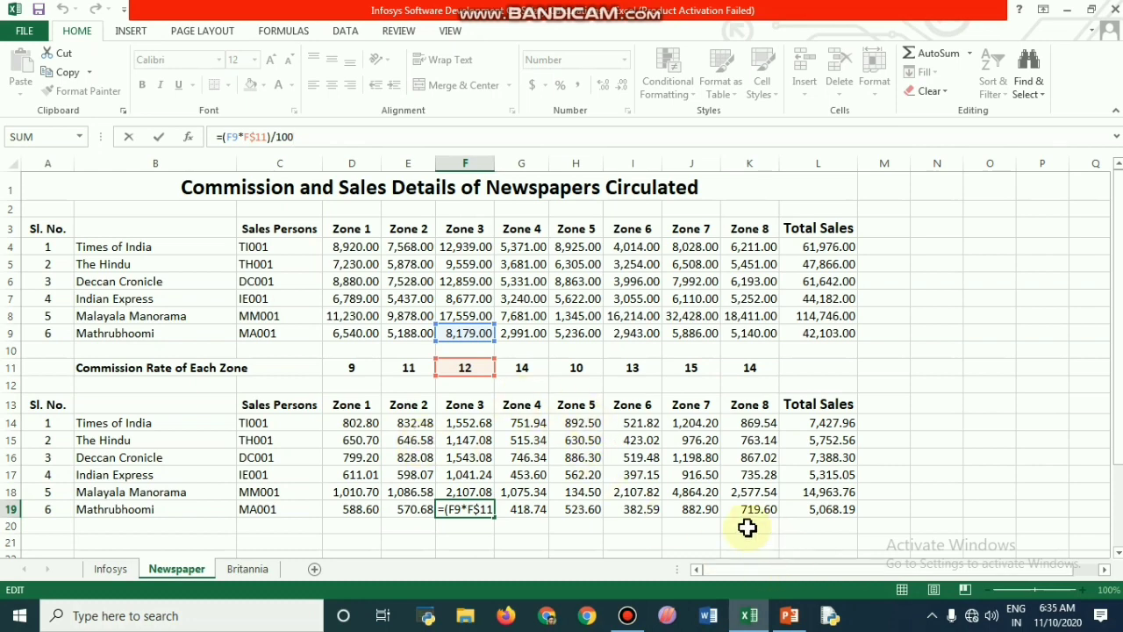
Step: Return to the Infosys sheet and review the references used in the K5 formula again
{"action": "mouse_move", "coordinate": [750, 619]}
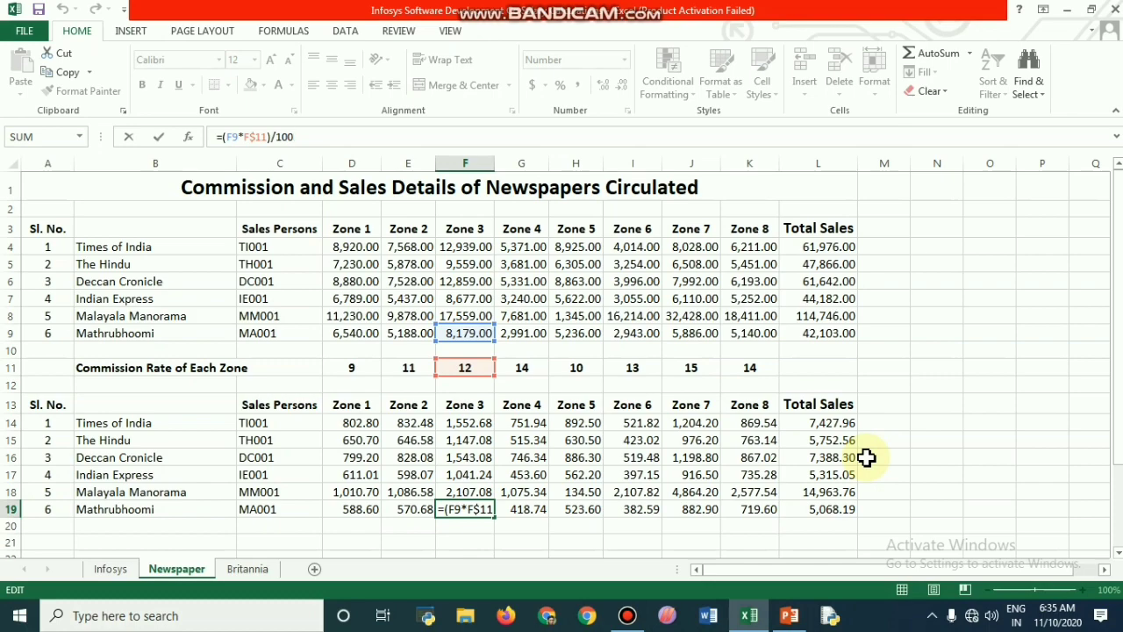
{"action": "left_click", "coordinate": [123, 576]}
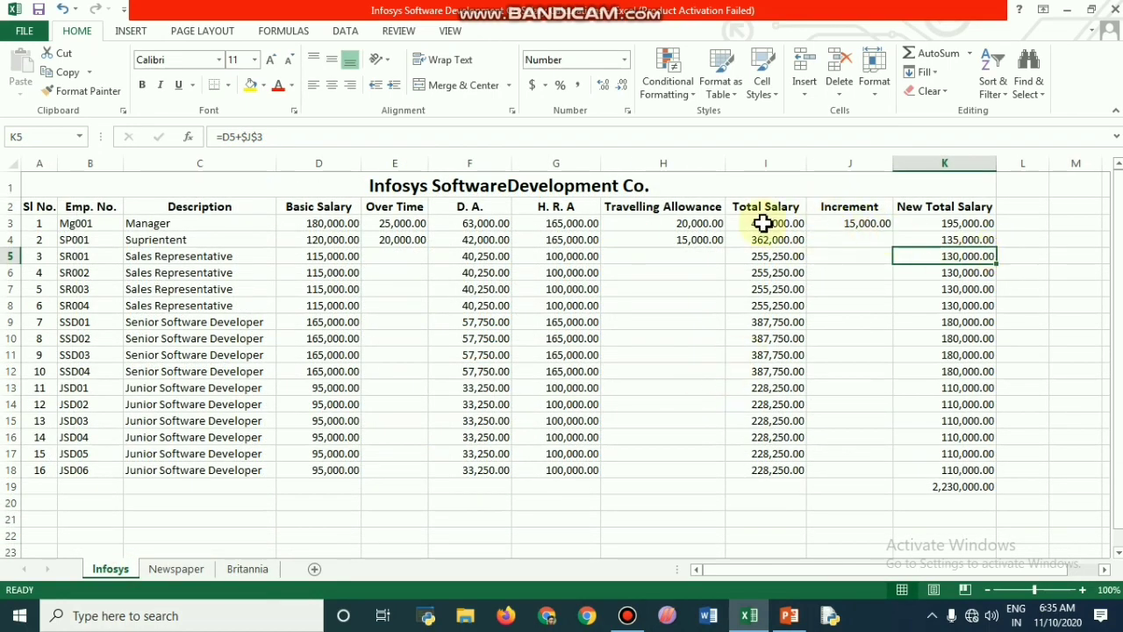
{"action": "left_click", "coordinate": [270, 137]}
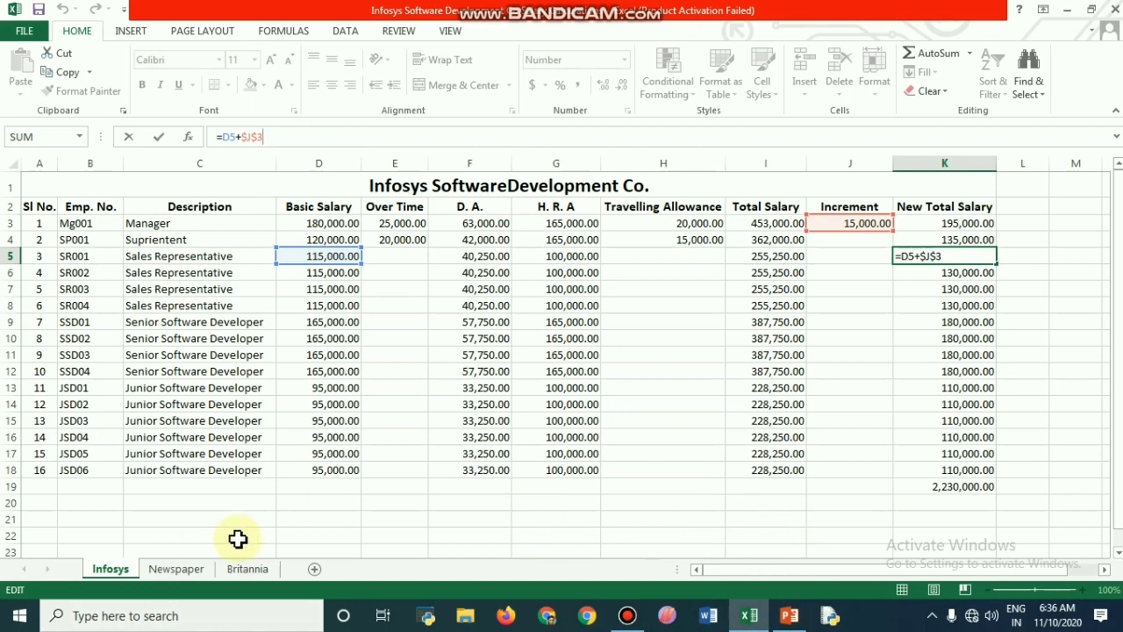
Step: On the Britannia sheet, enter =C5*D5 in E5 for Little Hearts' North sales amount and fill the formula down to E13
{"action": "left_click", "coordinate": [257, 568]}
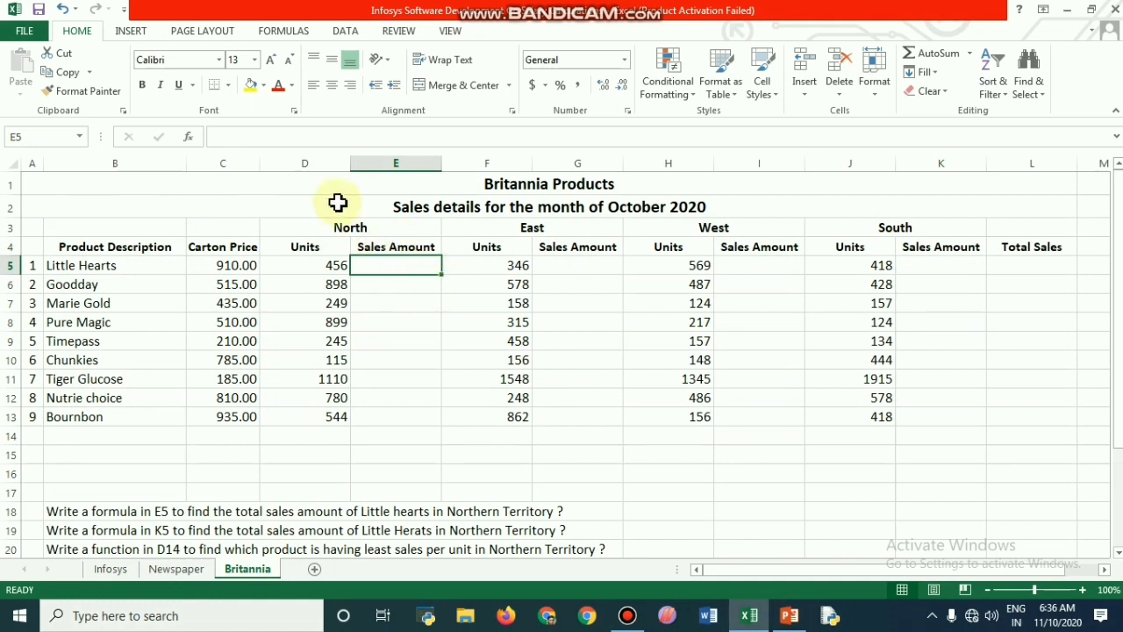
{"action": "left_click", "coordinate": [227, 138]}
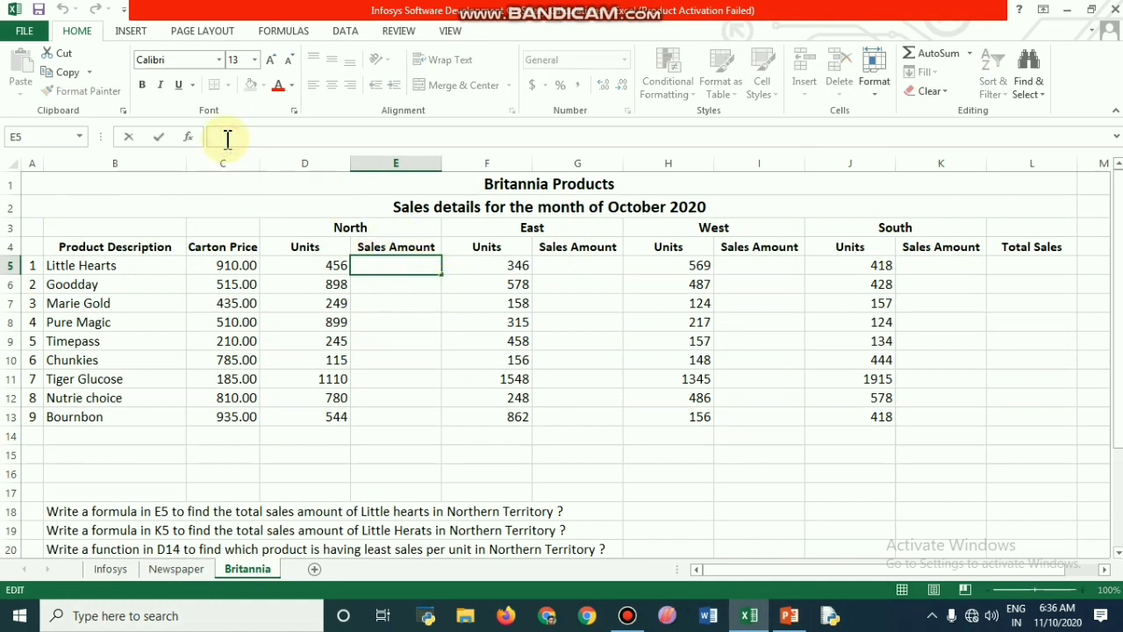
{"action": "type", "text": "="}
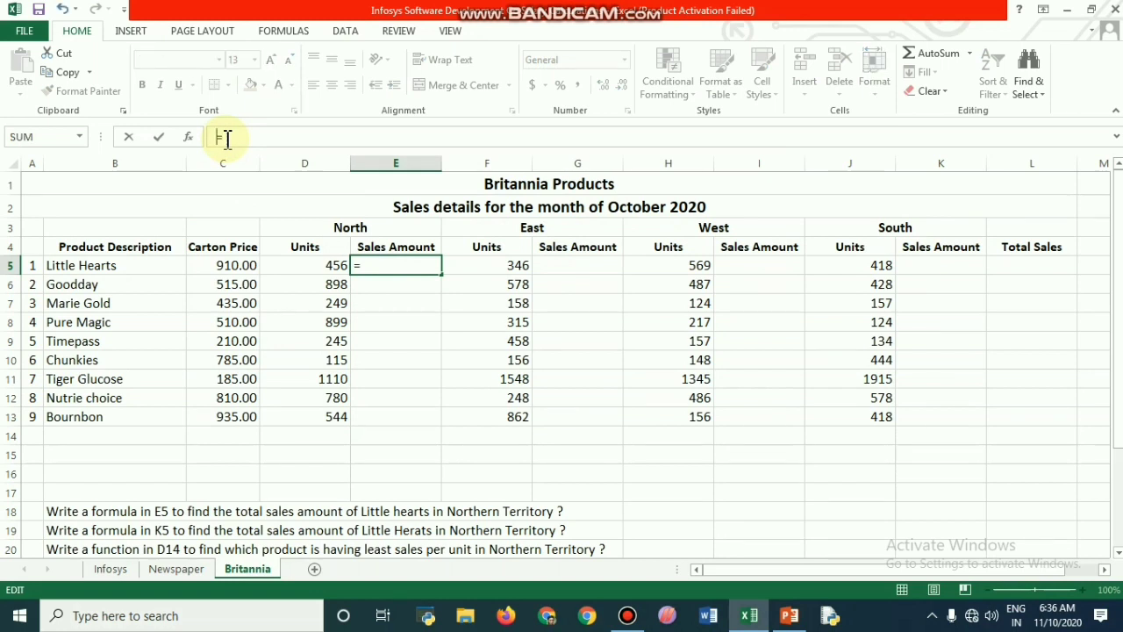
{"action": "left_click", "coordinate": [241, 265]}
{"action": "type", "text": "="}
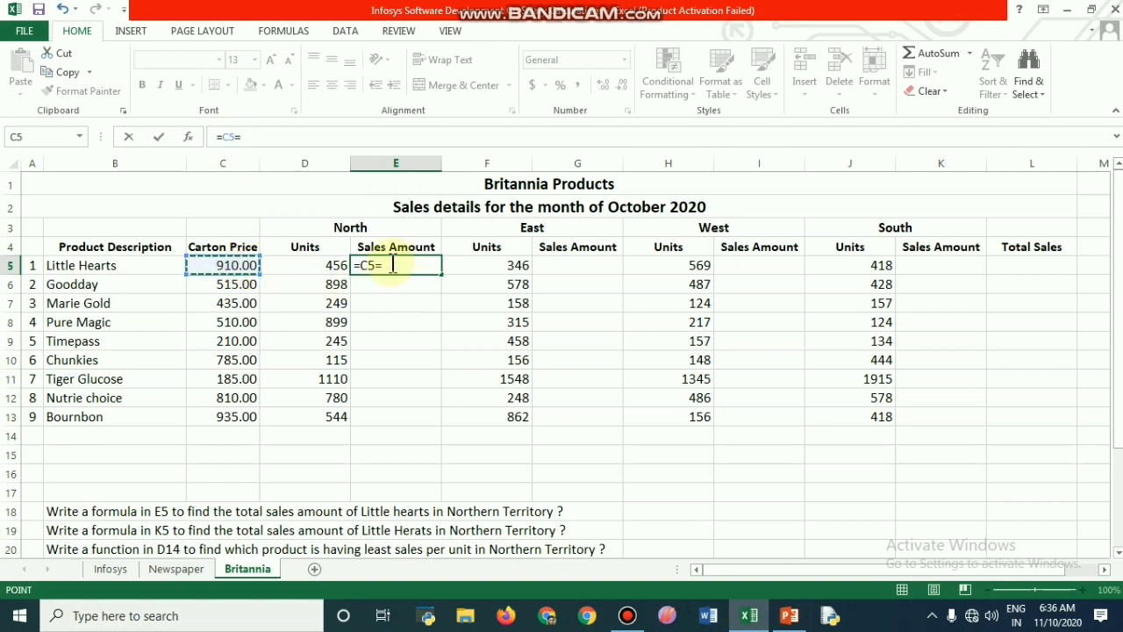
{"action": "left_click", "coordinate": [392, 267]}
{"action": "key", "text": "BackSpace"}
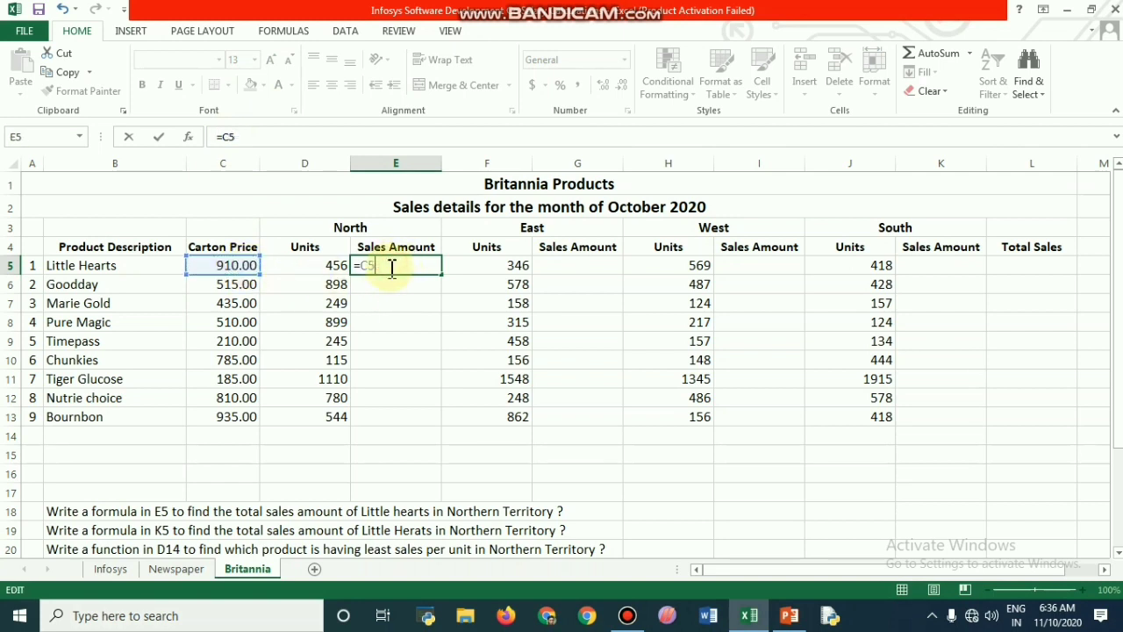
{"action": "type", "text": "*"}
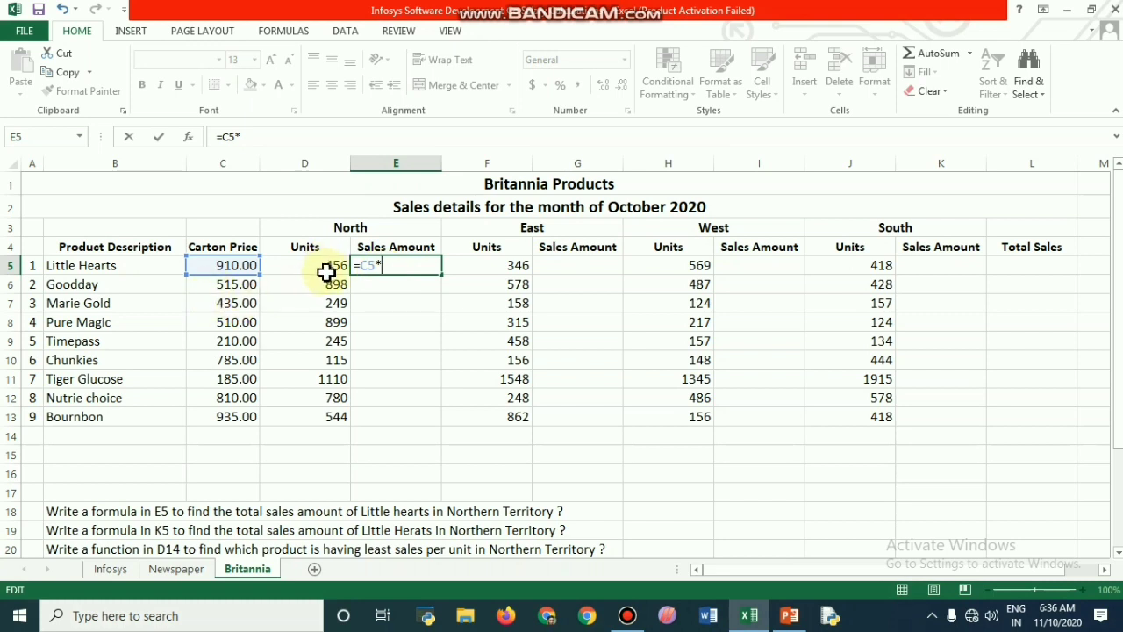
{"action": "left_click", "coordinate": [329, 268]}
{"action": "key", "text": "Return"}
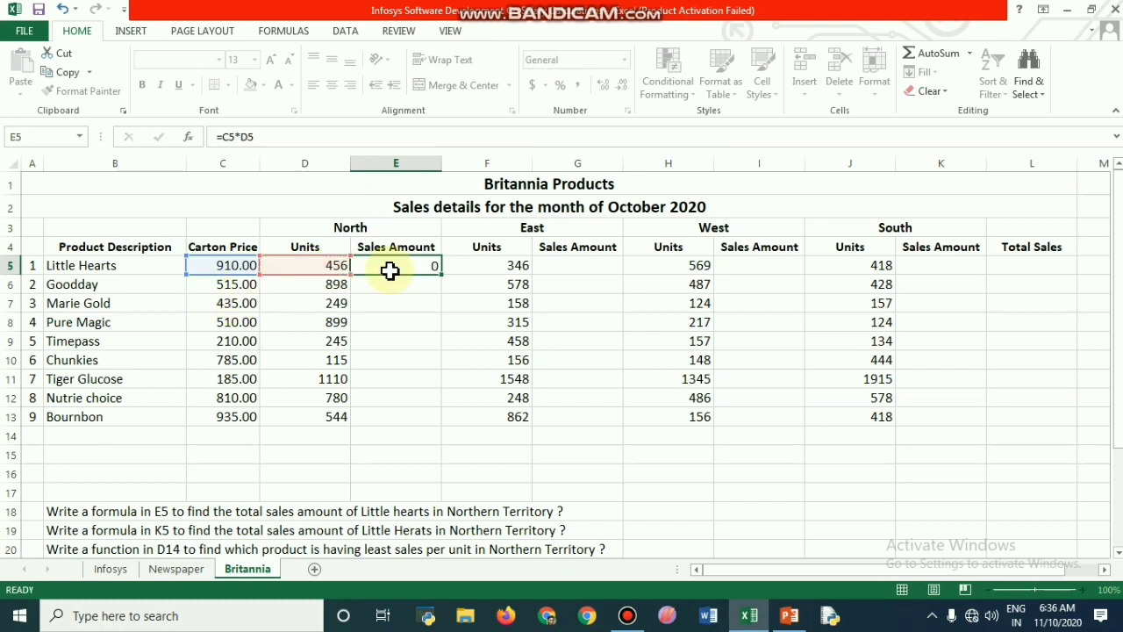
{"action": "left_click", "coordinate": [390, 271]}
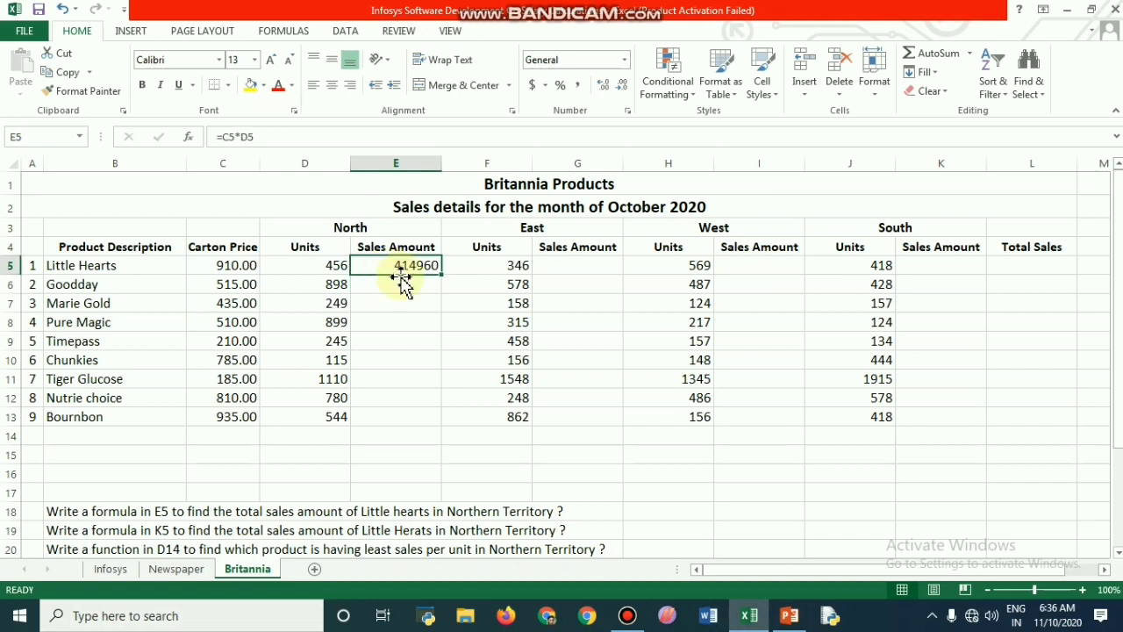
{"action": "left_click_drag", "start_coordinate": [444, 278], "coordinate": [435, 426]}
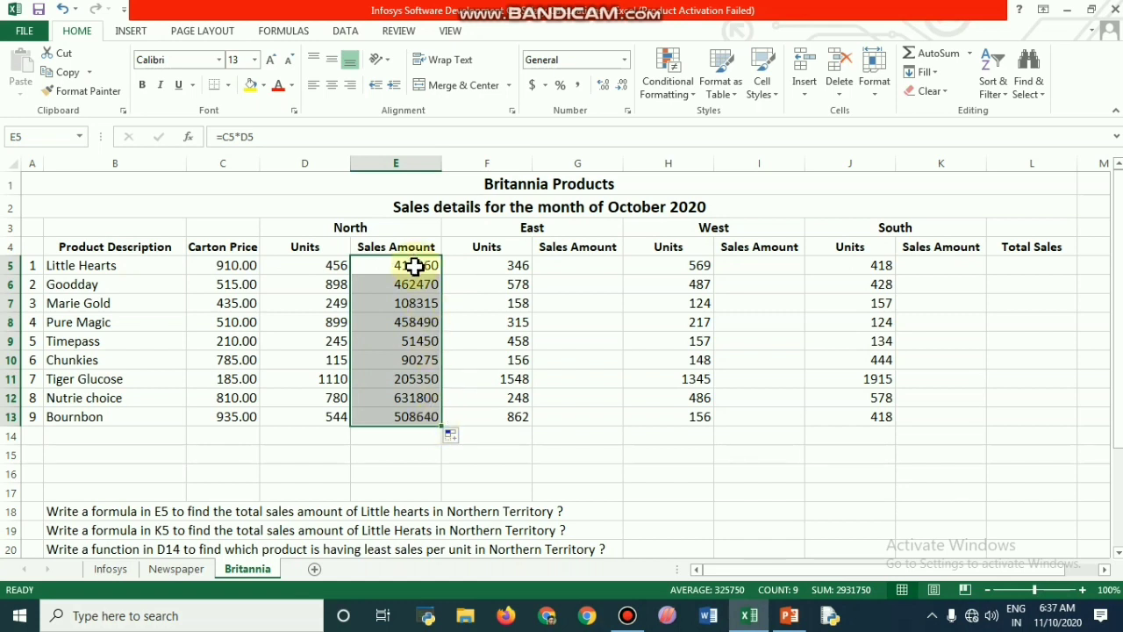
Step: Compare the relative cell references in the North sales amount formulas in E5 and E6
{"action": "left_click", "coordinate": [416, 288]}
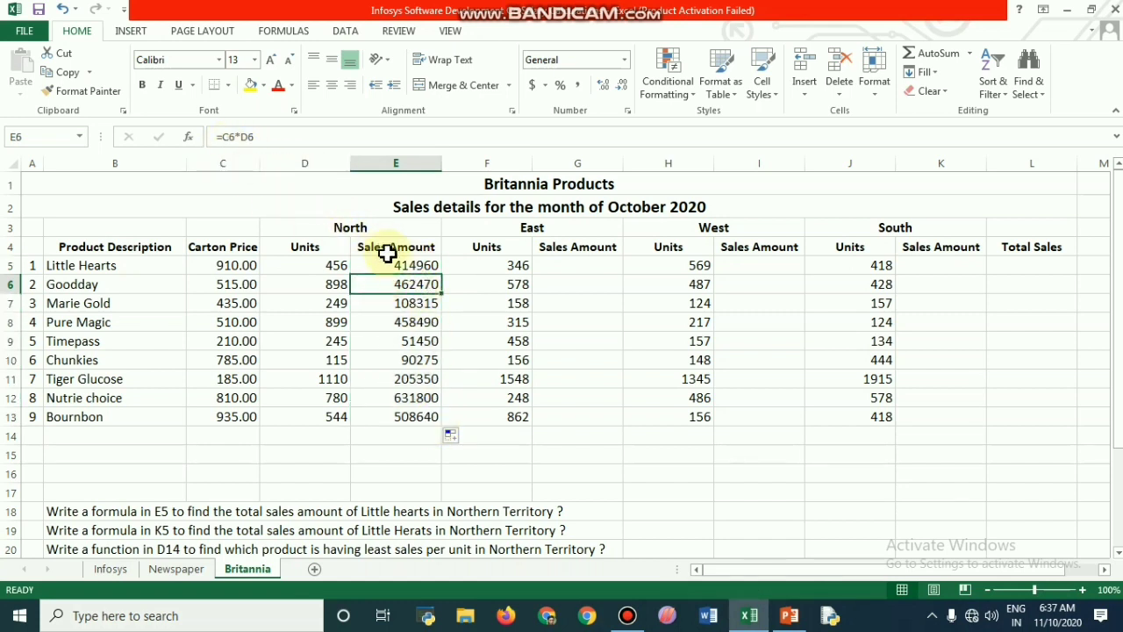
{"action": "left_click", "coordinate": [430, 267]}
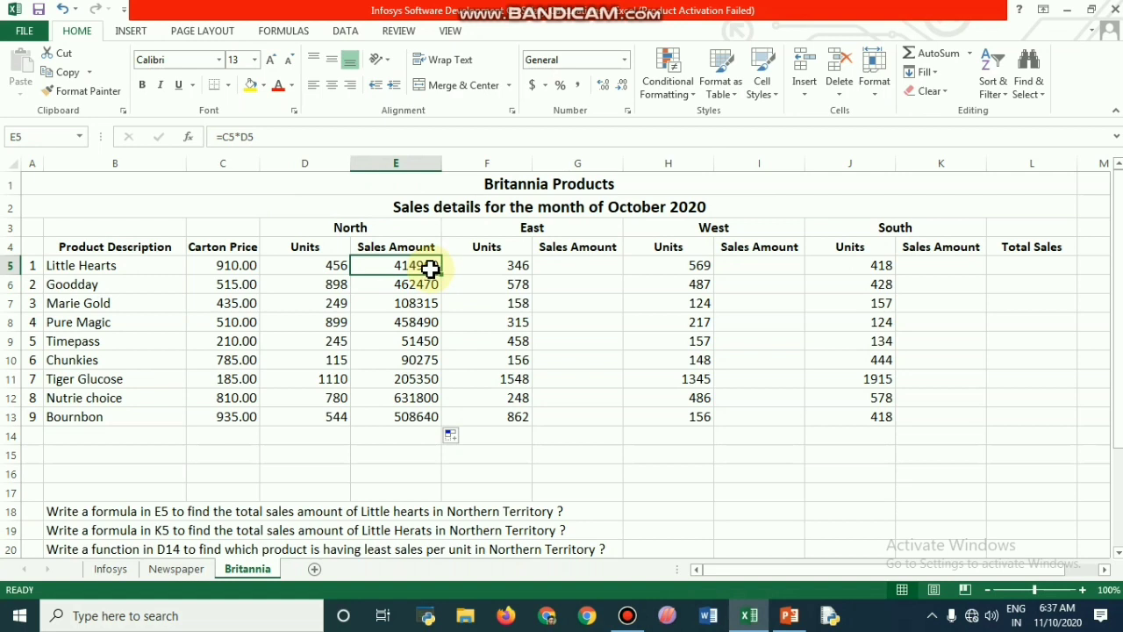
{"action": "left_click", "coordinate": [426, 288]}
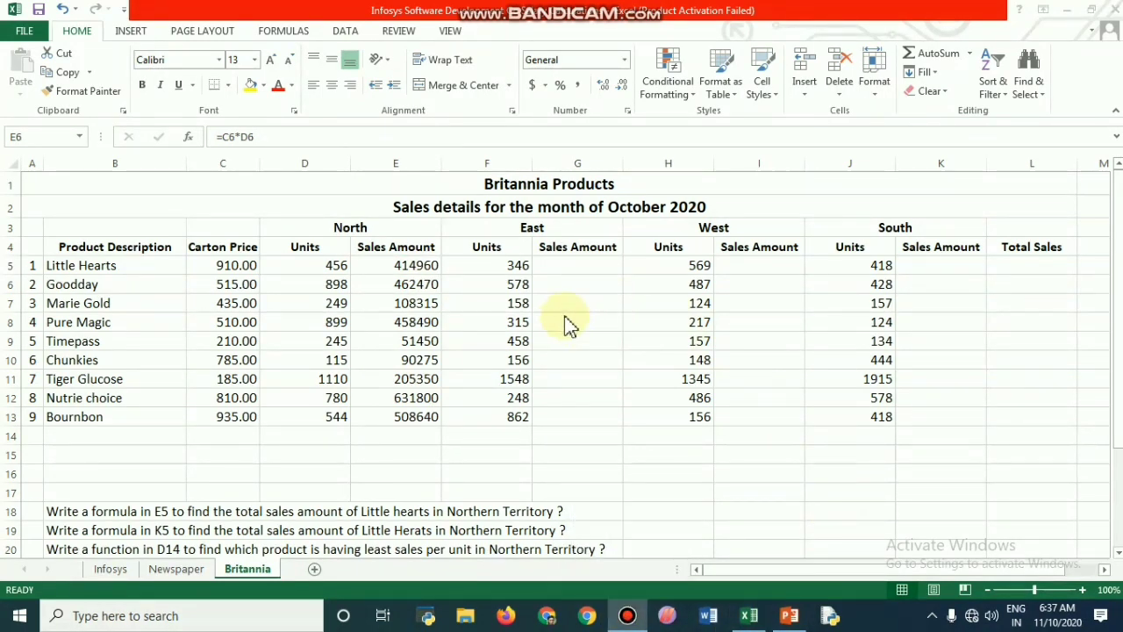
{"action": "left_click", "coordinate": [424, 266]}
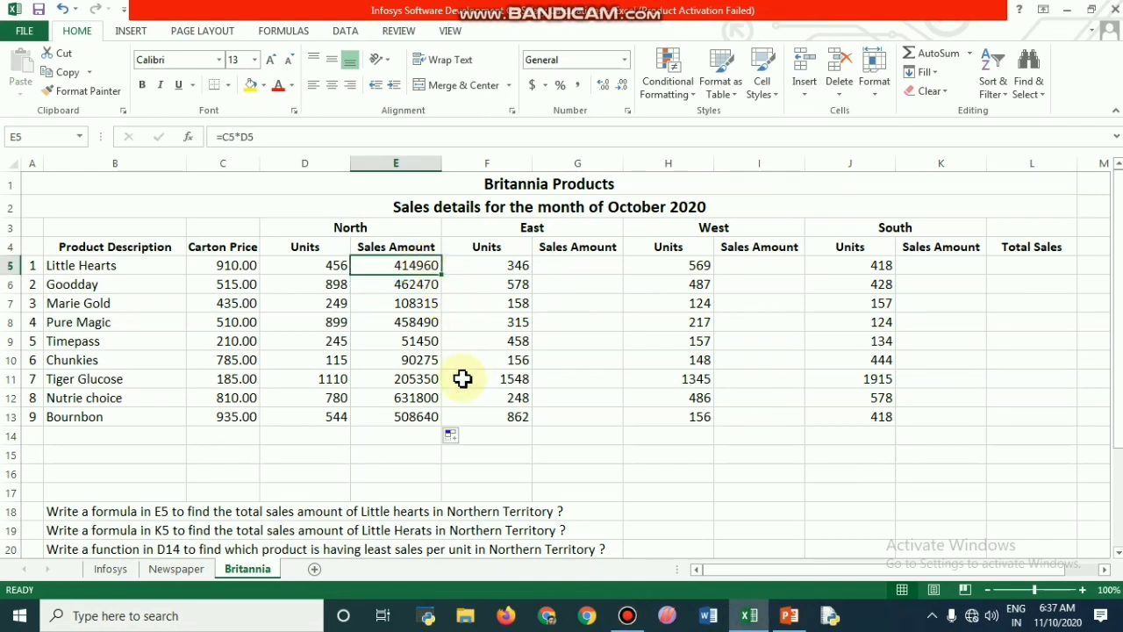
{"action": "left_click", "coordinate": [430, 286]}
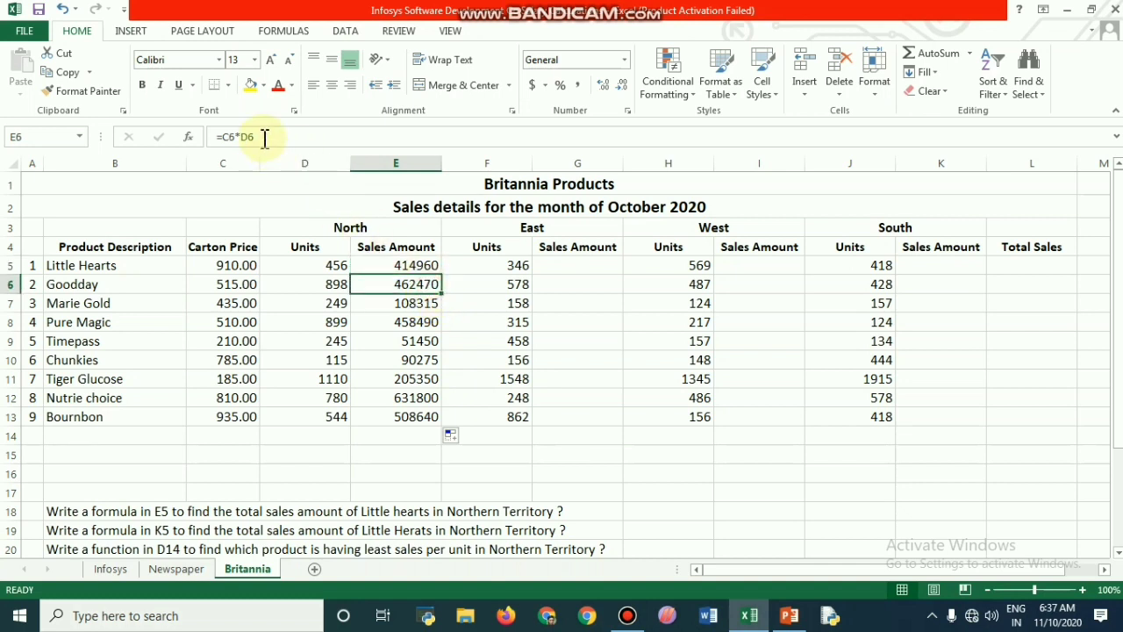
{"action": "left_click", "coordinate": [256, 138]}
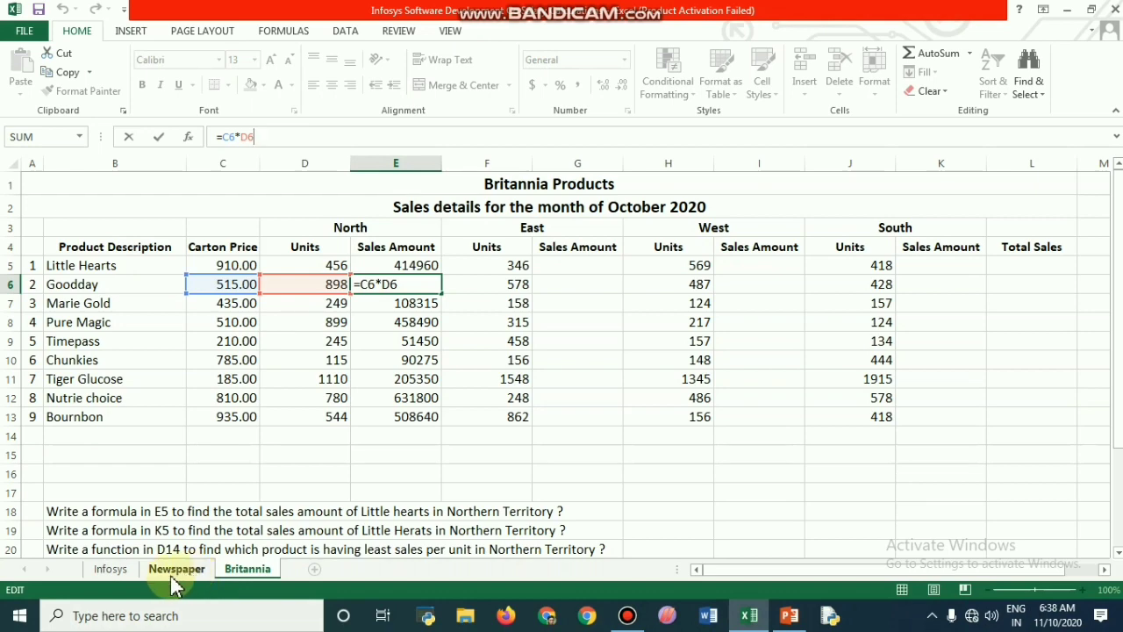
Step: On the Infosys sheet, examine the increment in J3 and how the New Total Salary formulas in K3 and K4 reference it
{"action": "left_click", "coordinate": [112, 569]}
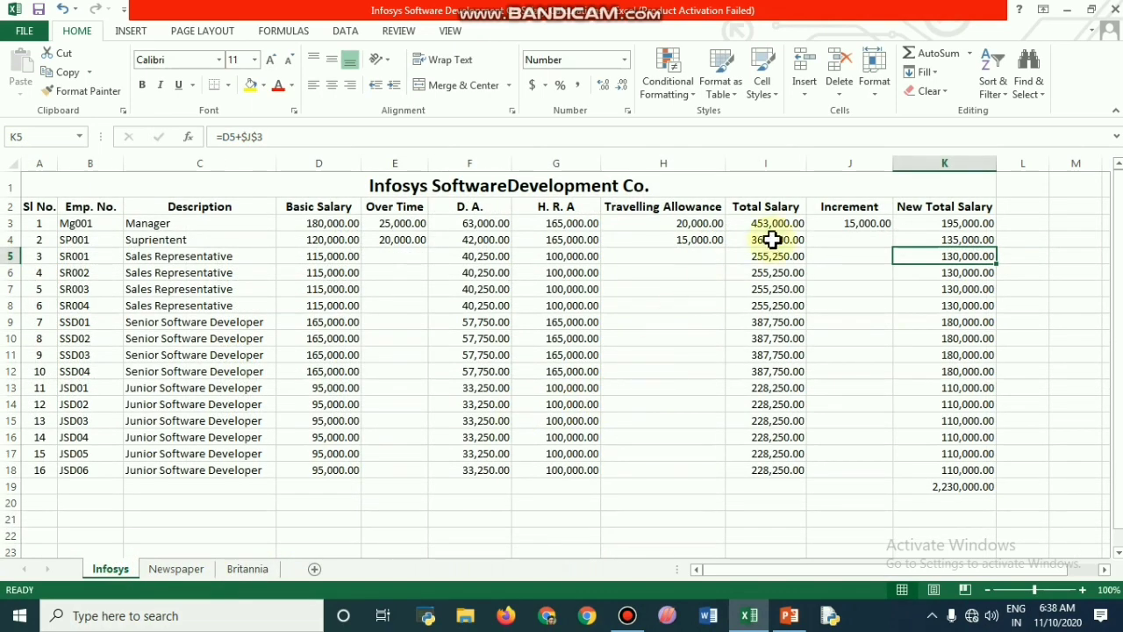
{"action": "left_click", "coordinate": [865, 225]}
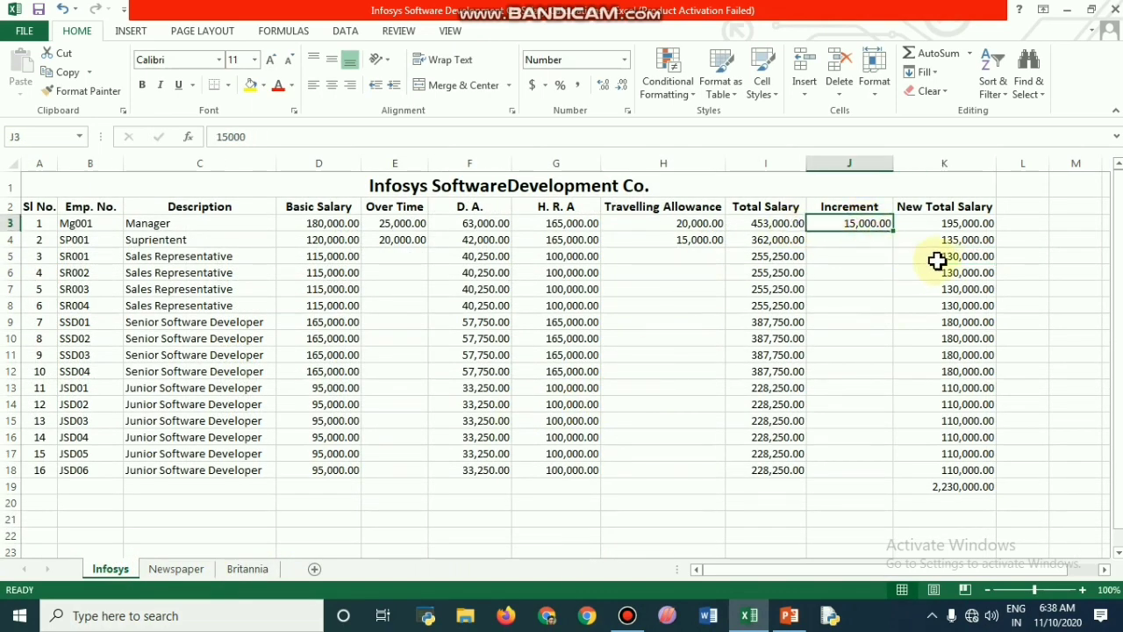
{"action": "left_click", "coordinate": [970, 226]}
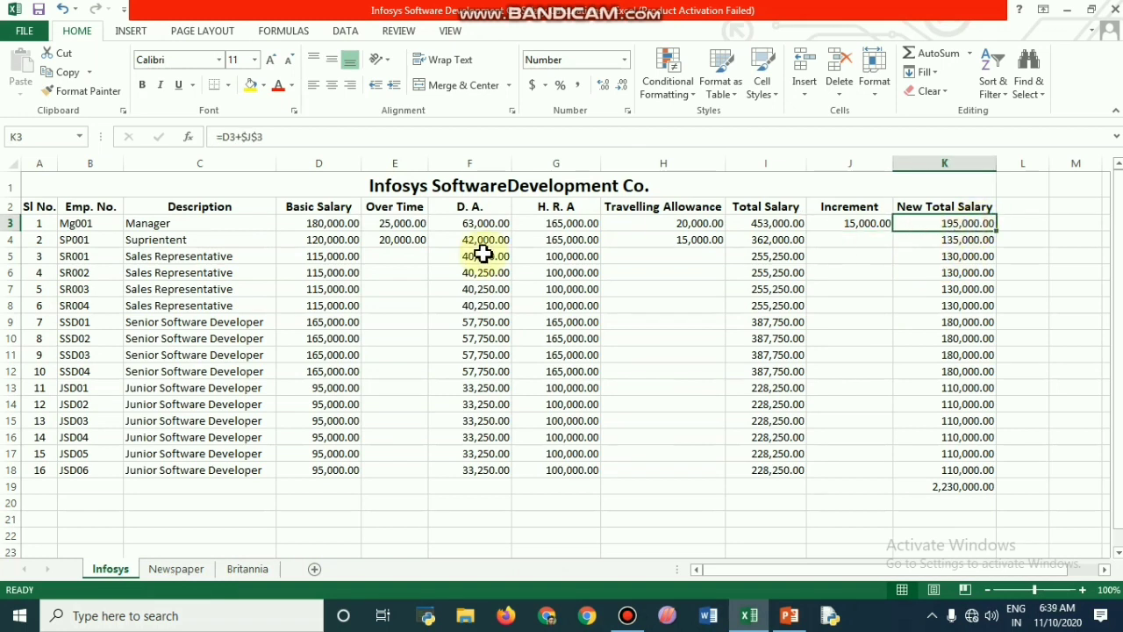
{"action": "left_click", "coordinate": [274, 139]}
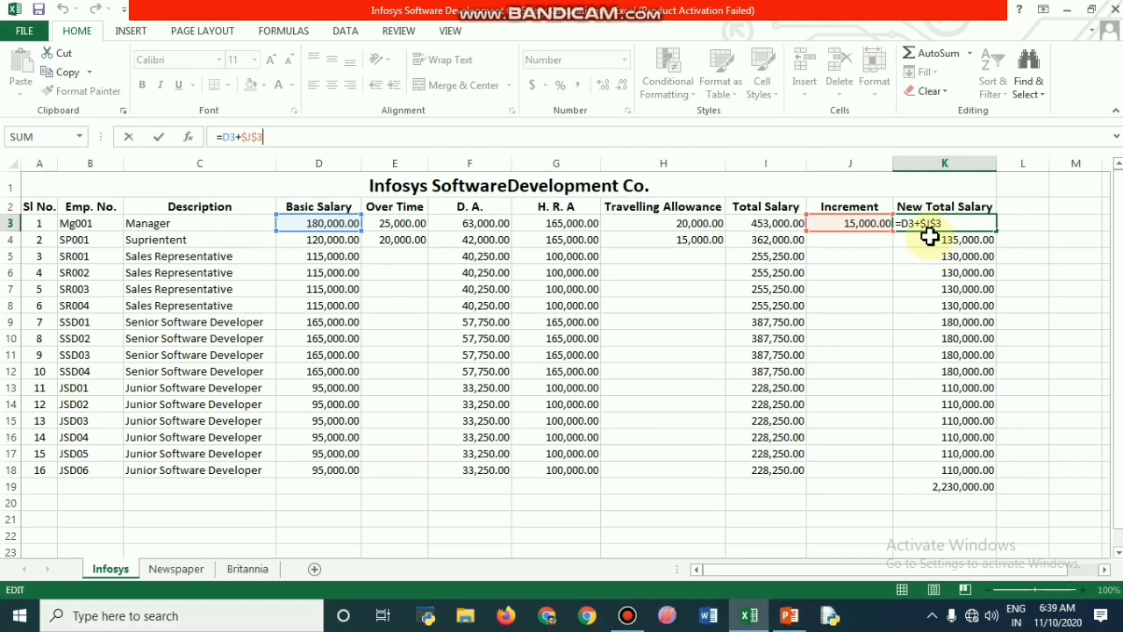
{"action": "key", "text": "Return"}
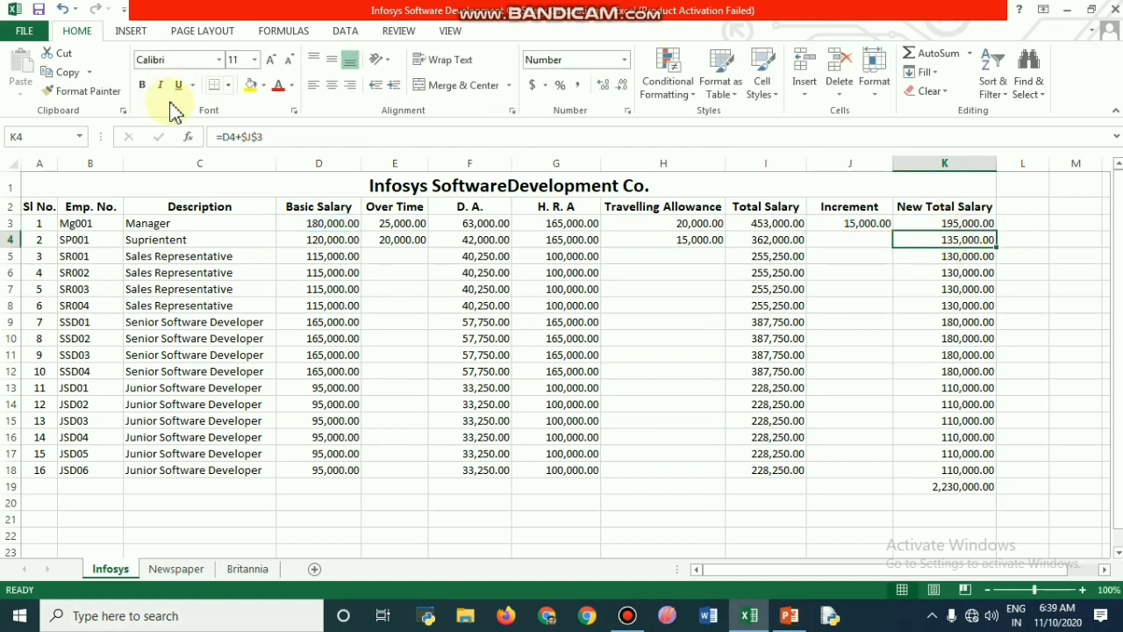
{"action": "left_click", "coordinate": [272, 138]}
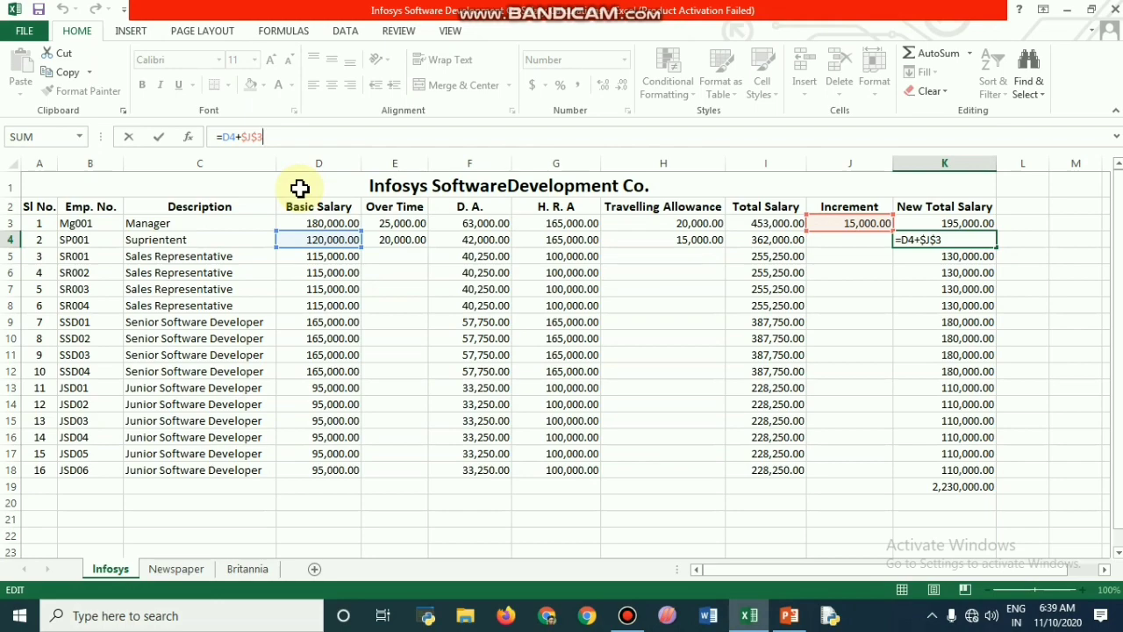
Step: On the Newspaper sheet, compare the references to the Zone 1 commission rate in the D14 and D15 formulas
{"action": "left_click", "coordinate": [176, 572]}
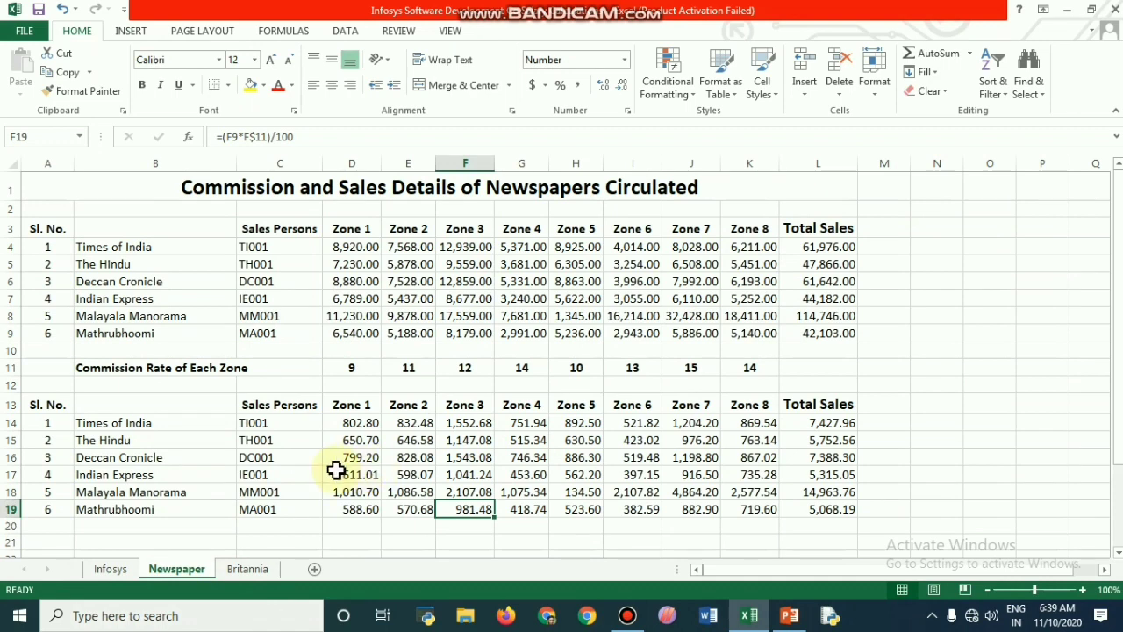
{"action": "left_click", "coordinate": [361, 427]}
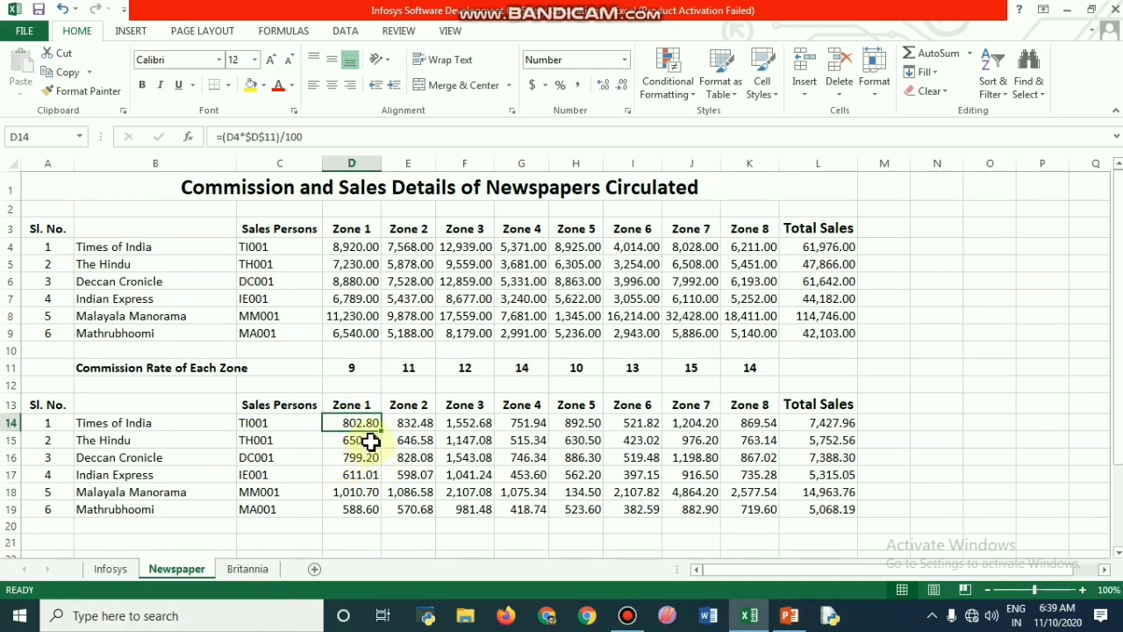
{"action": "left_click", "coordinate": [322, 133]}
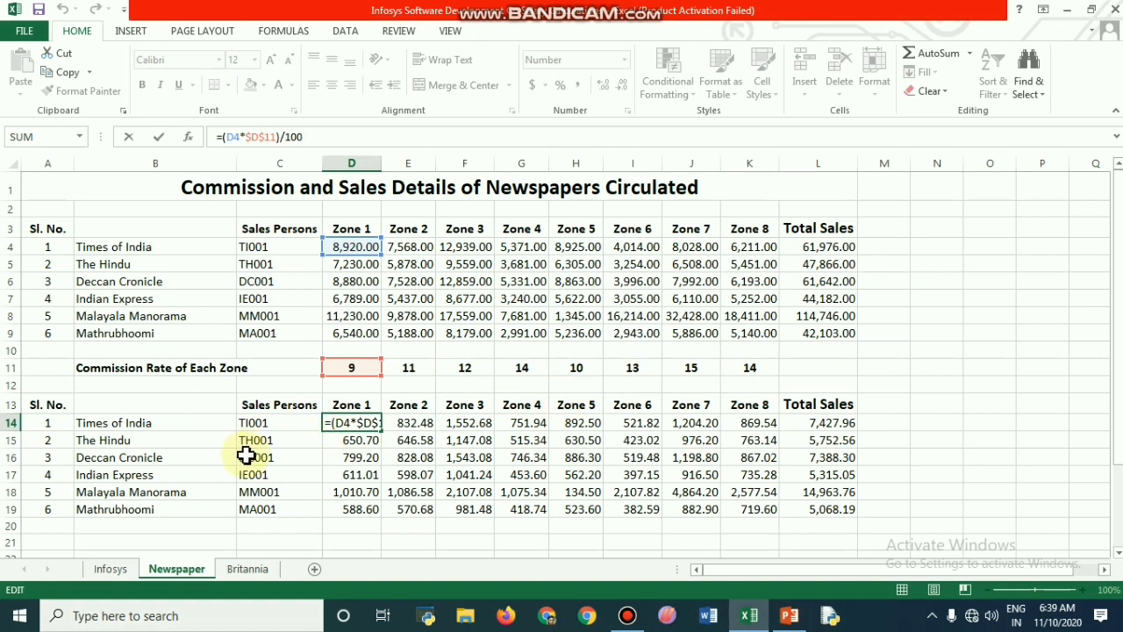
{"action": "left_click", "coordinate": [363, 443]}
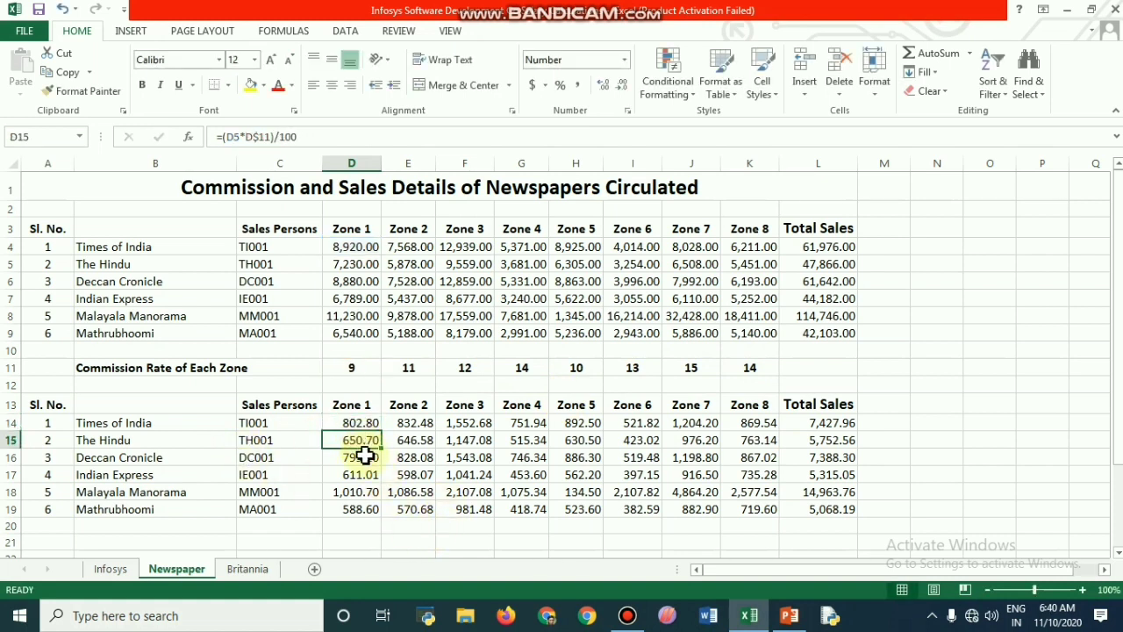
{"action": "left_click", "coordinate": [308, 136]}
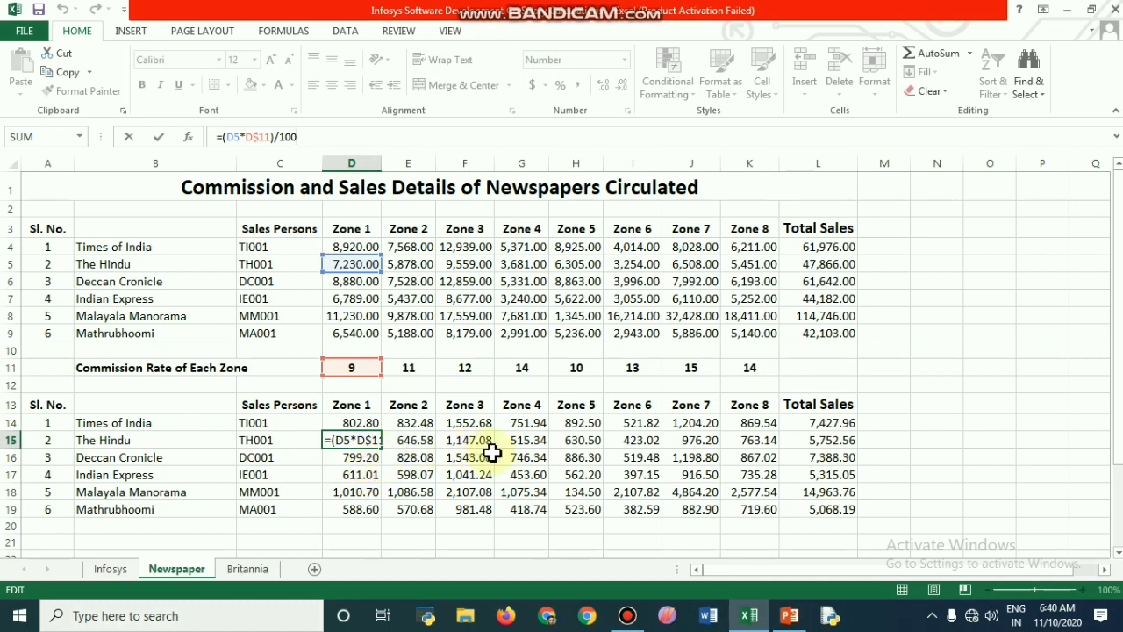
Step: Check the references in The Hindu's Zone 2 commission formula in E15 and fill it across to Zone 8 in K15
{"action": "left_click", "coordinate": [422, 441]}
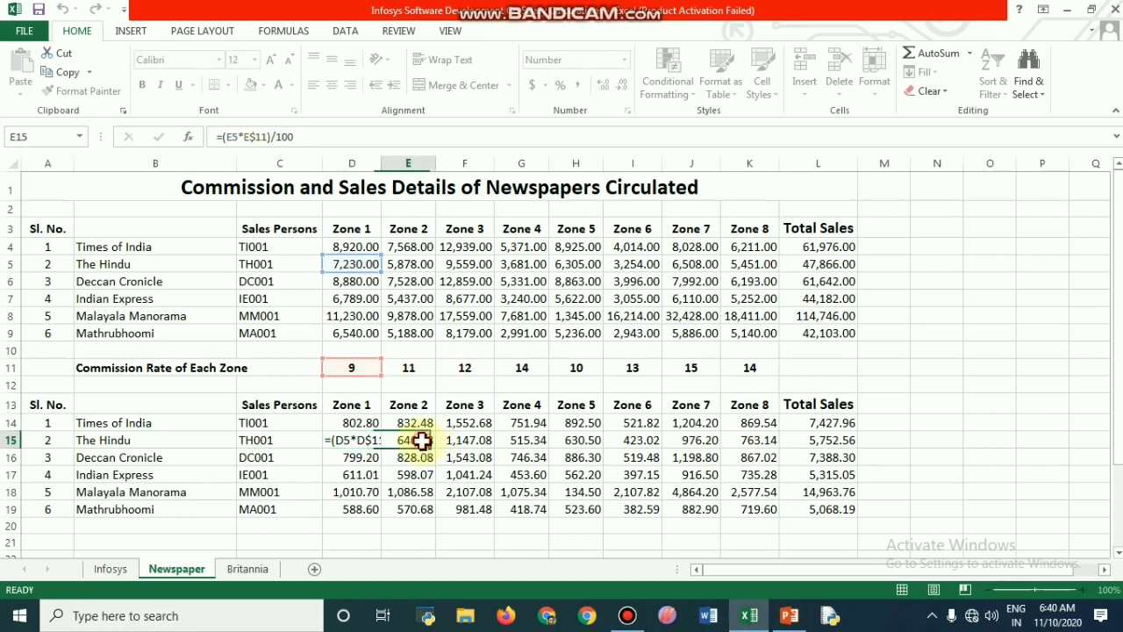
{"action": "left_click", "coordinate": [299, 138]}
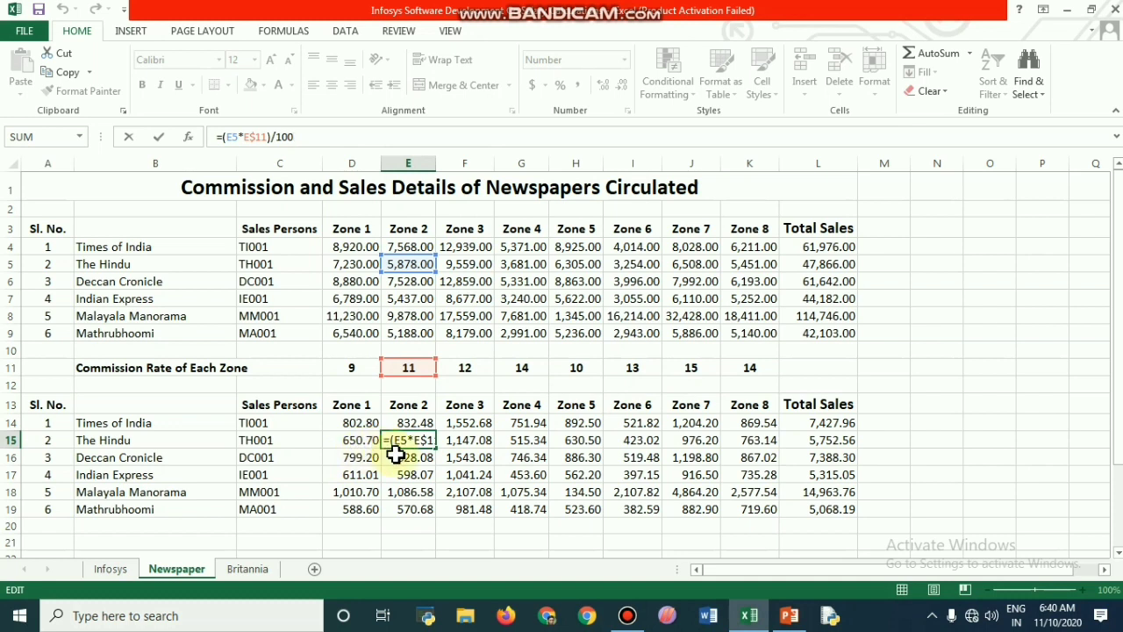
{"action": "key", "text": "ctrl+Return"}
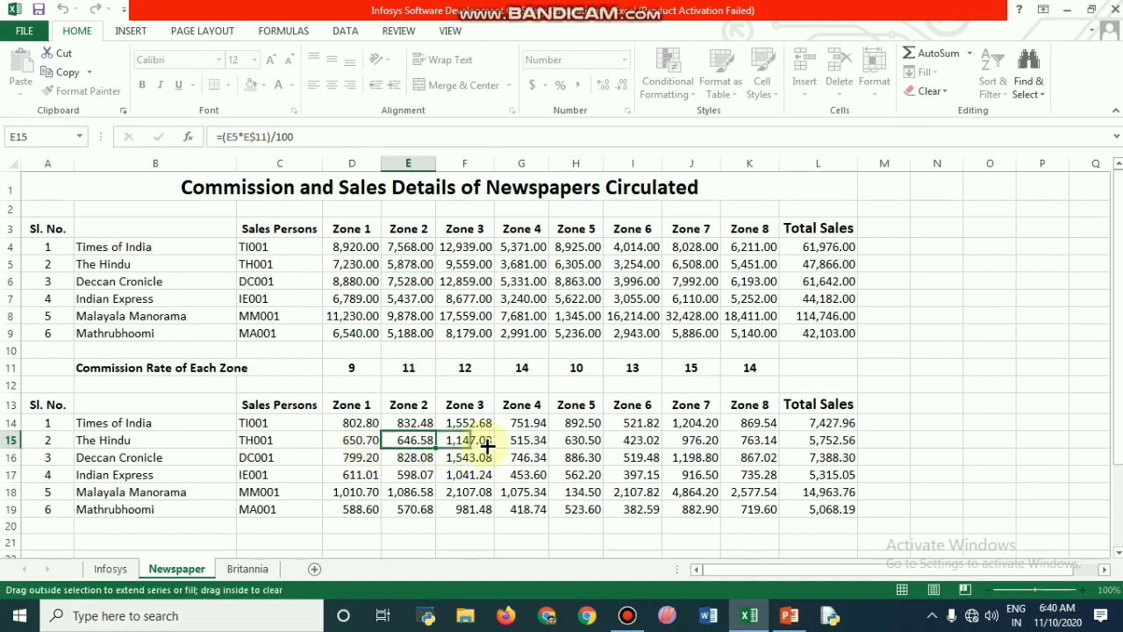
{"action": "left_click_drag", "start_coordinate": [487, 446], "coordinate": [774, 446]}
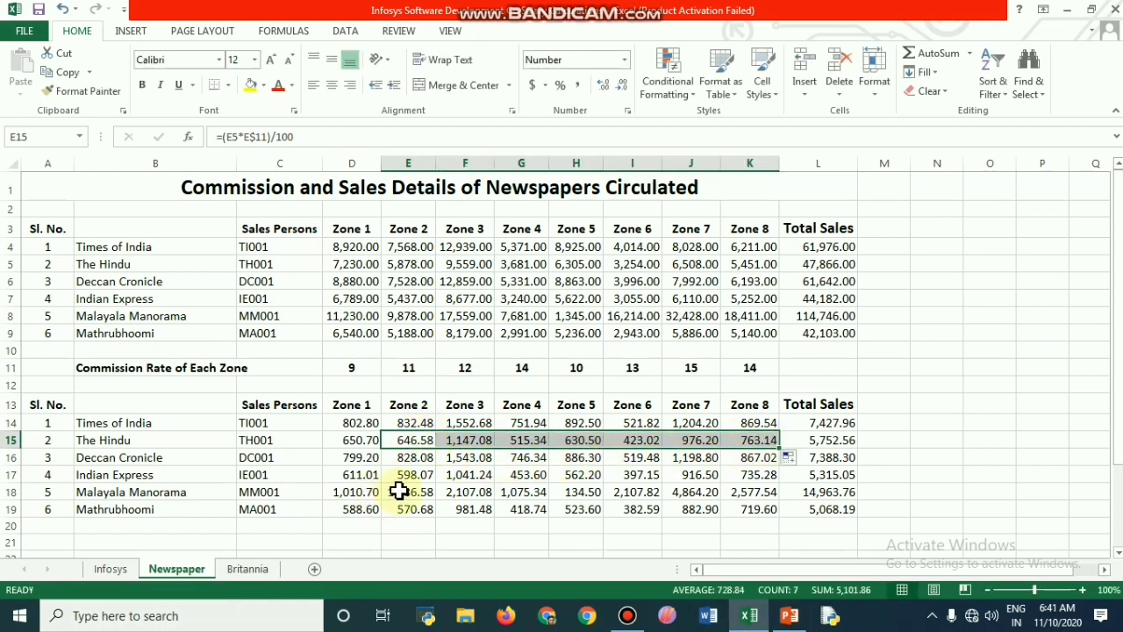
Step: Examine the rate references in the Zone 1 commission formulas in D16, D15, D14 and D18
{"action": "left_click", "coordinate": [360, 460]}
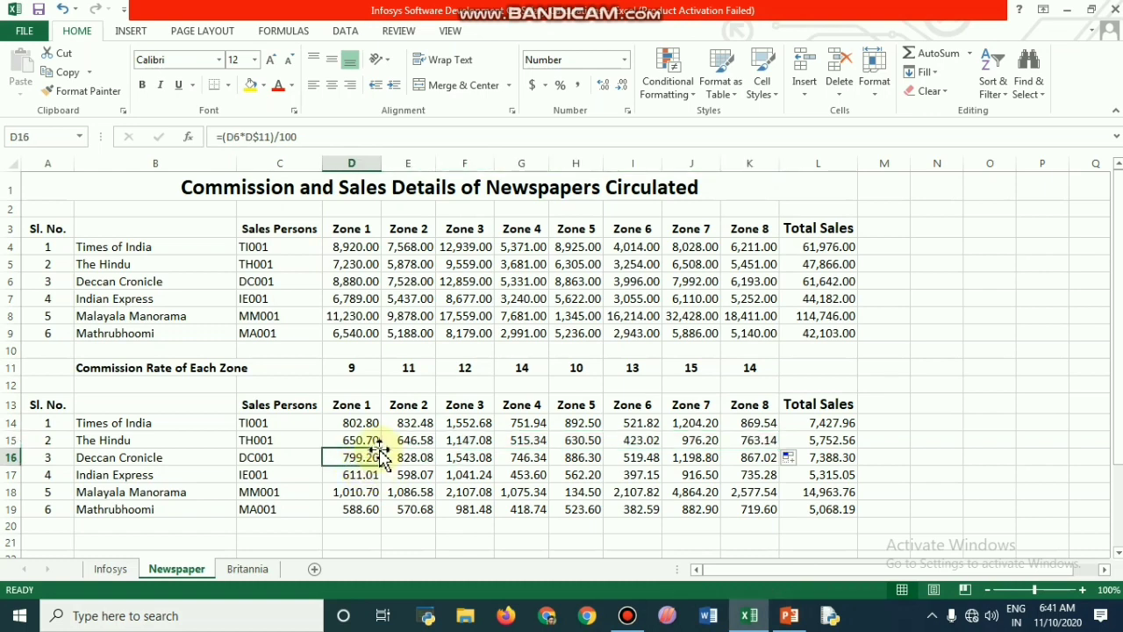
{"action": "left_click", "coordinate": [360, 442]}
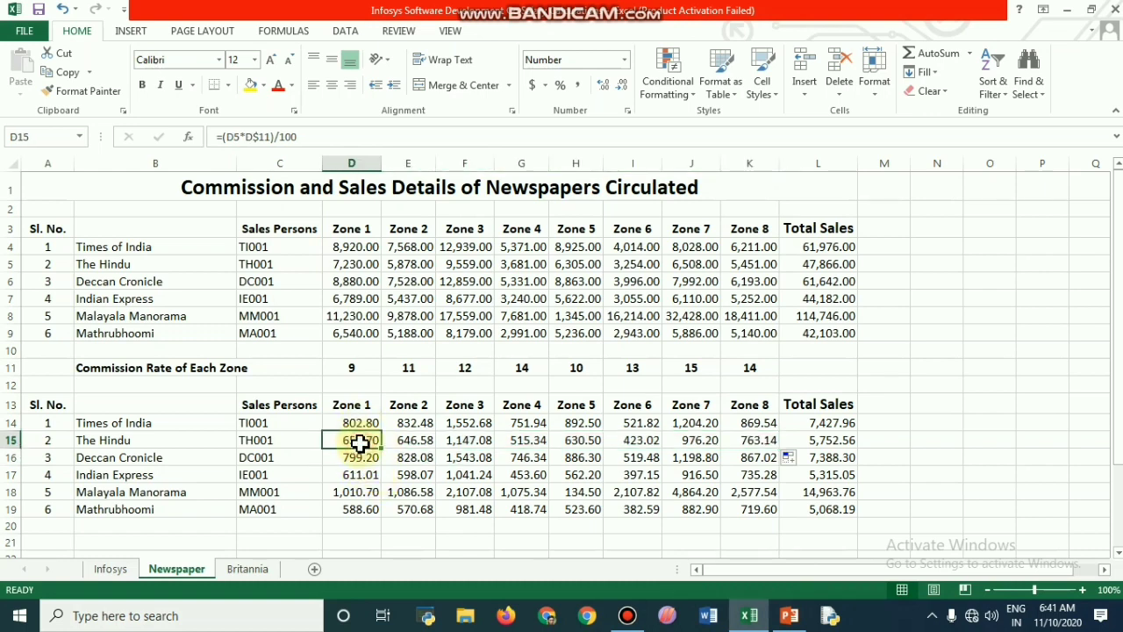
{"action": "left_click", "coordinate": [360, 425]}
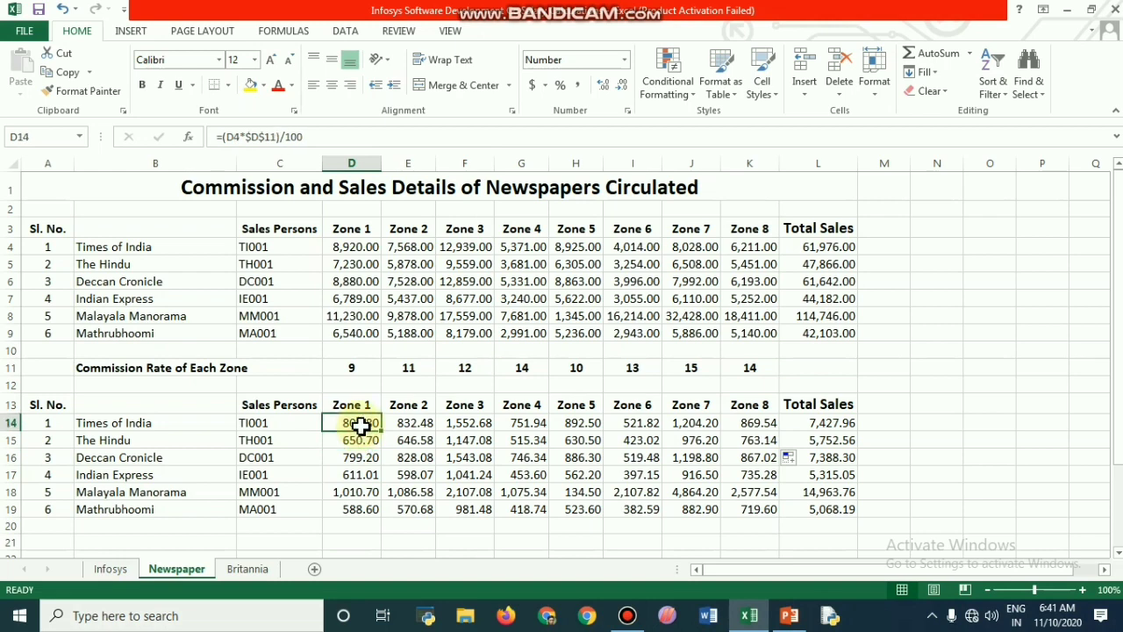
{"action": "left_click", "coordinate": [363, 496]}
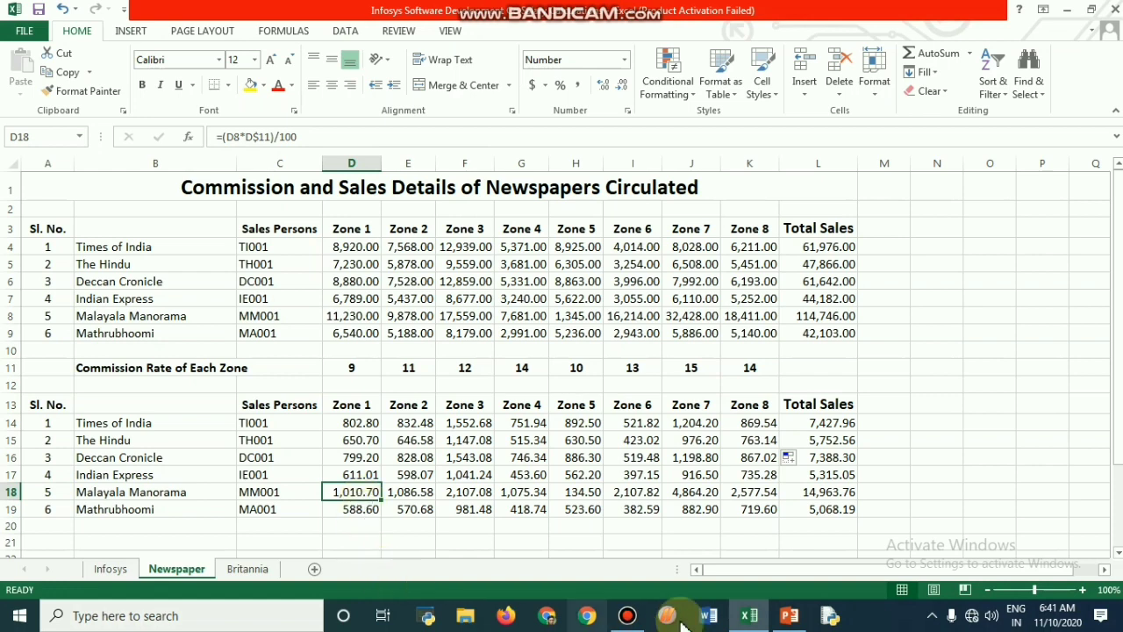
{"action": "mouse_move", "coordinate": [629, 620]}
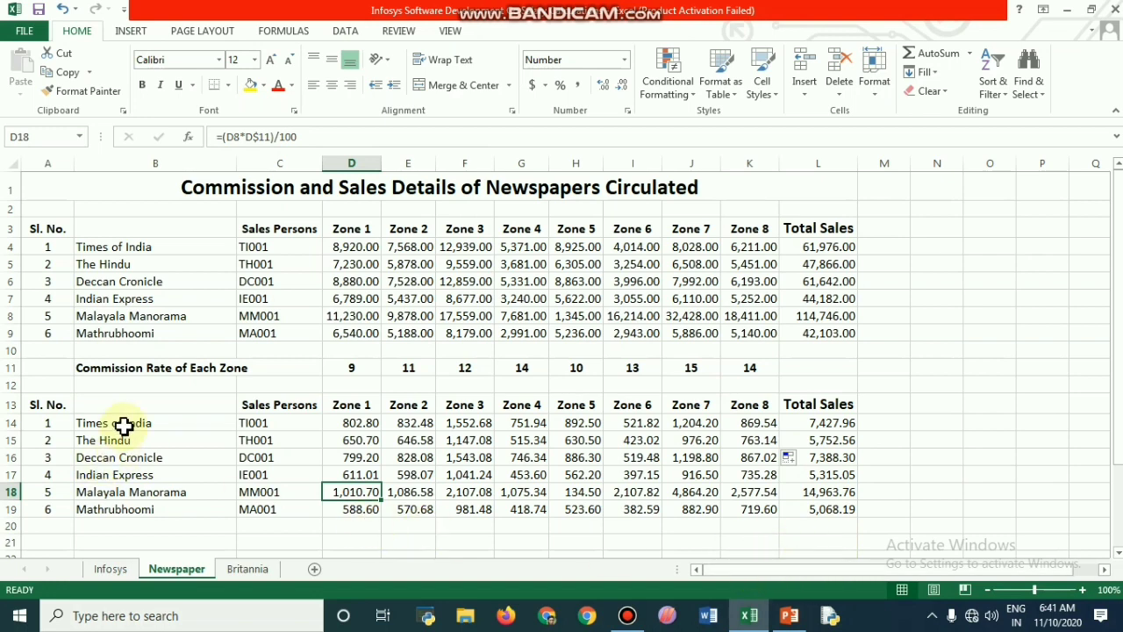
{"action": "left_click", "coordinate": [123, 425]}
{"action": "key", "text": "Down"}
{"action": "key", "text": "Down"}
{"action": "key", "text": "Down"}
{"action": "key", "text": "Down"}
{"action": "key", "text": "Down"}
{"action": "key", "text": "Down"}
{"action": "key", "text": "Down"}
{"action": "key", "text": "Down"}
{"action": "key", "text": "Down"}
{"action": "key", "text": "Down"}
{"action": "key", "text": "Down"}
{"action": "key", "text": "Down"}
{"action": "key", "text": "Down"}
{"action": "key", "text": "Down"}
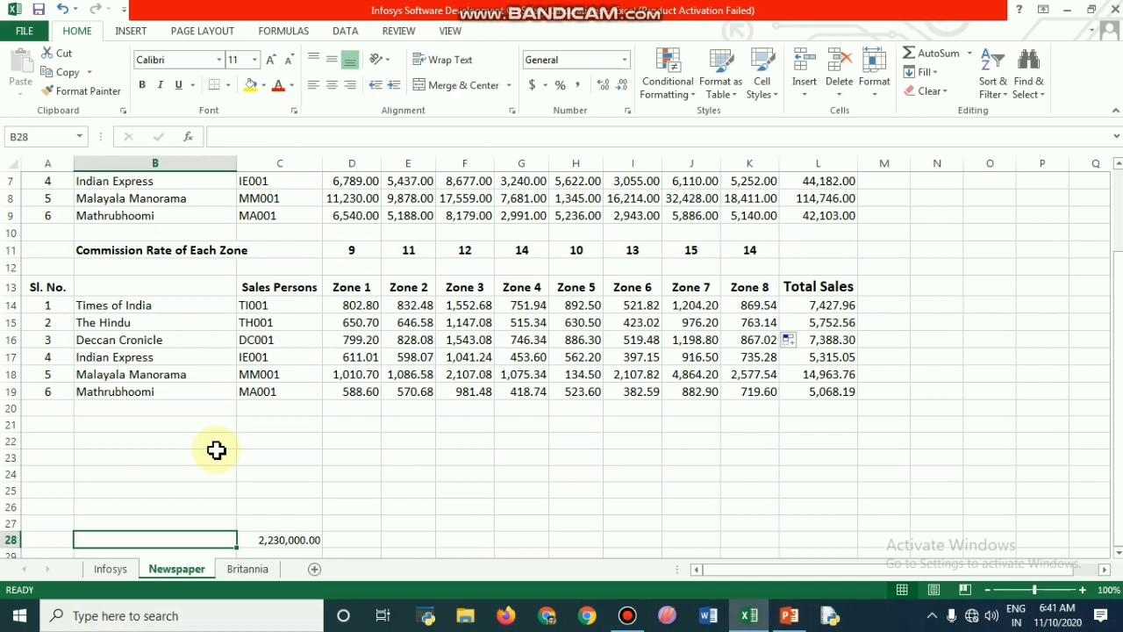
Step: Try to sort the commission table A to Z by the newspaper names in B14:B19, expanding the selection, and undo the sort
{"action": "left_click", "coordinate": [87, 304]}
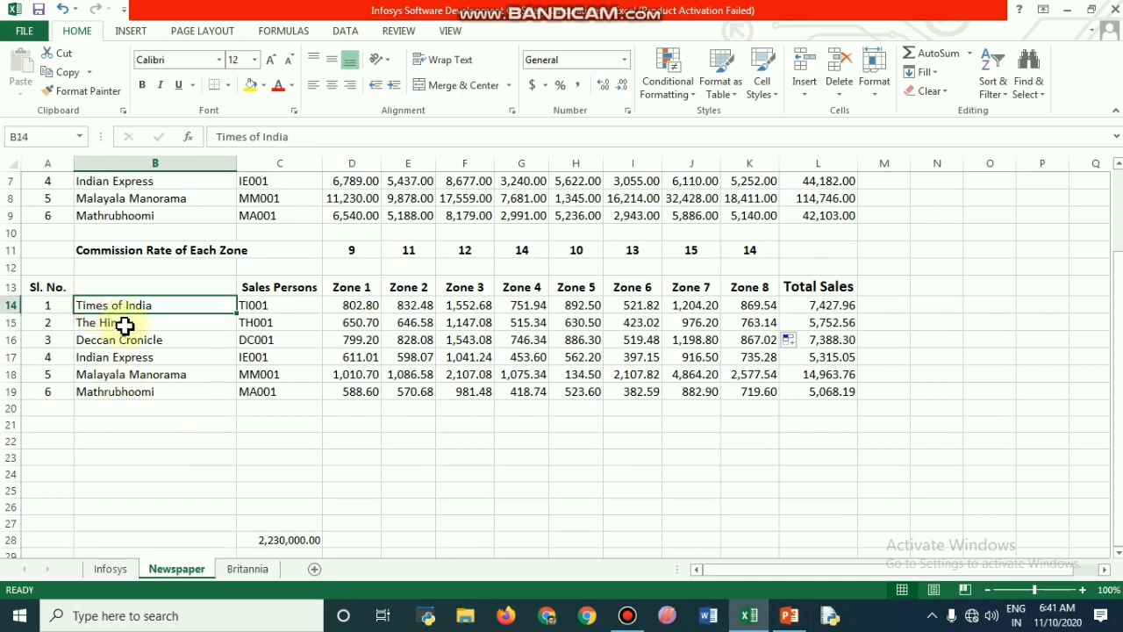
{"action": "key", "text": "shift+Down"}
{"action": "key", "text": "shift+Down"}
{"action": "key", "text": "shift+Down"}
{"action": "key", "text": "shift+Down"}
{"action": "key", "text": "shift+Down"}
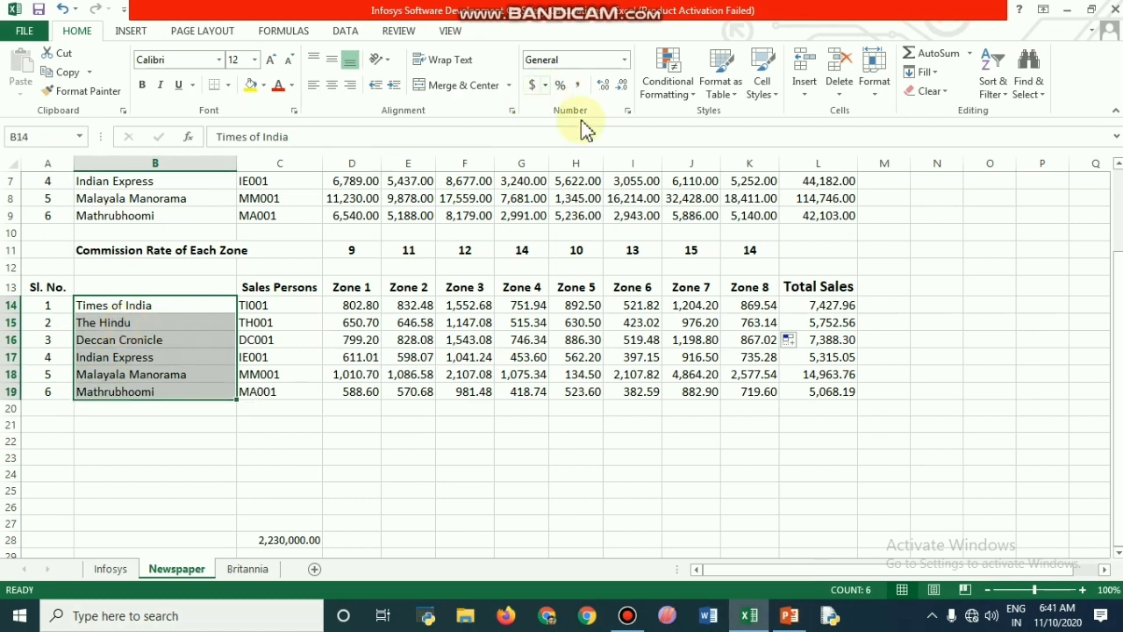
{"action": "left_click", "coordinate": [343, 31]}
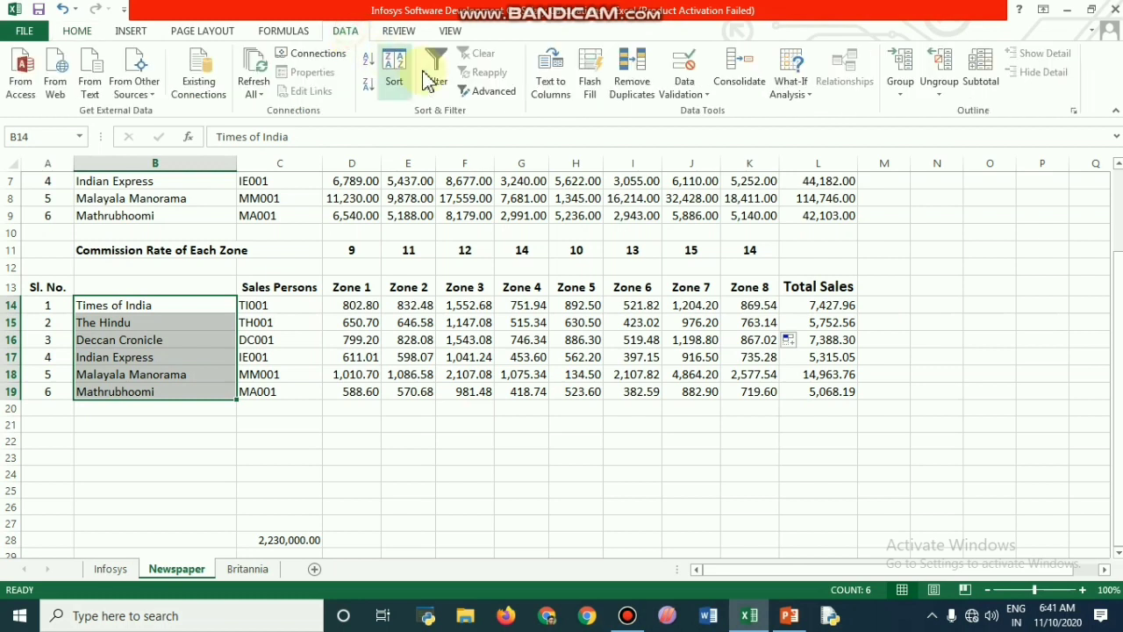
{"action": "left_click", "coordinate": [371, 71]}
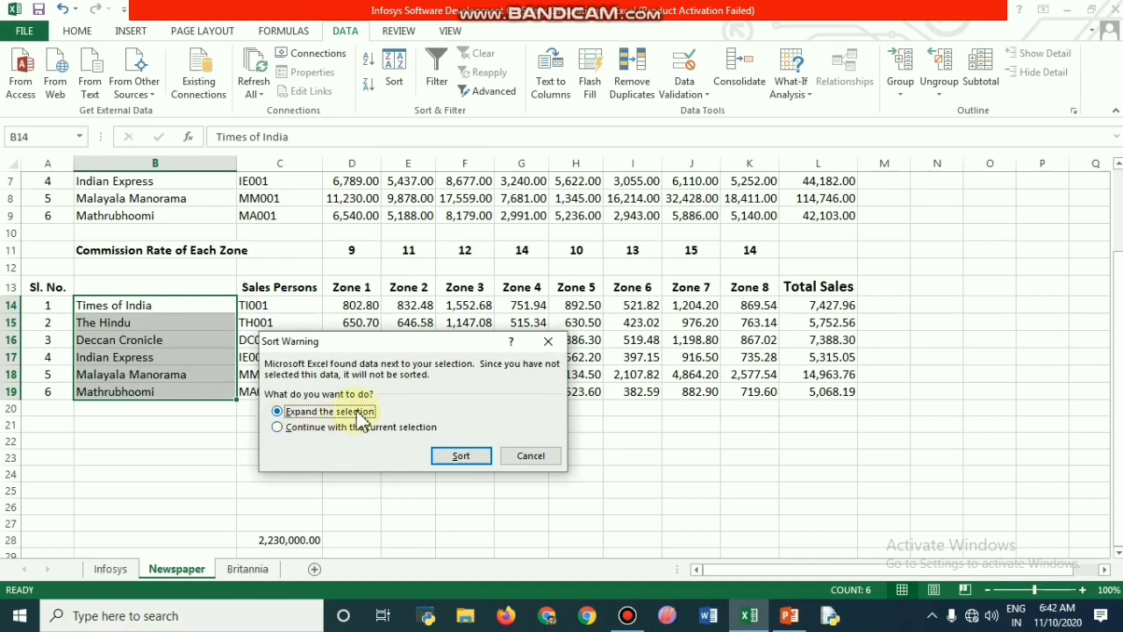
{"action": "left_click", "coordinate": [462, 457]}
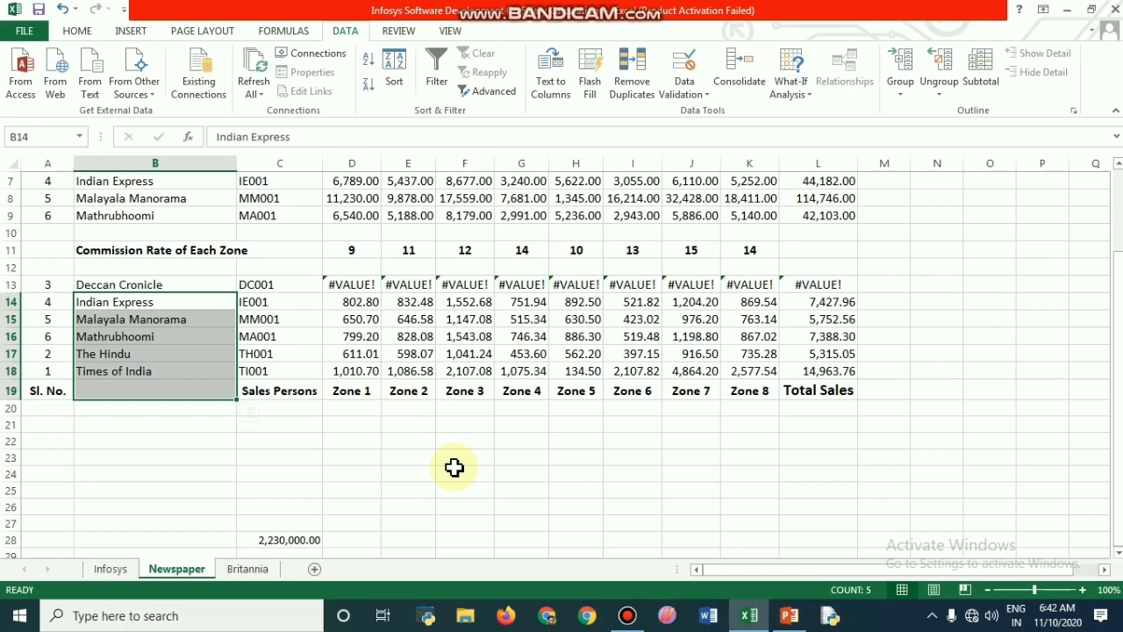
{"action": "left_click", "coordinate": [65, 10]}
Step: Repeat the ascending sort on newspaper names B14:B19 with the expanded selection, and undo it
{"action": "left_click", "coordinate": [104, 322]}
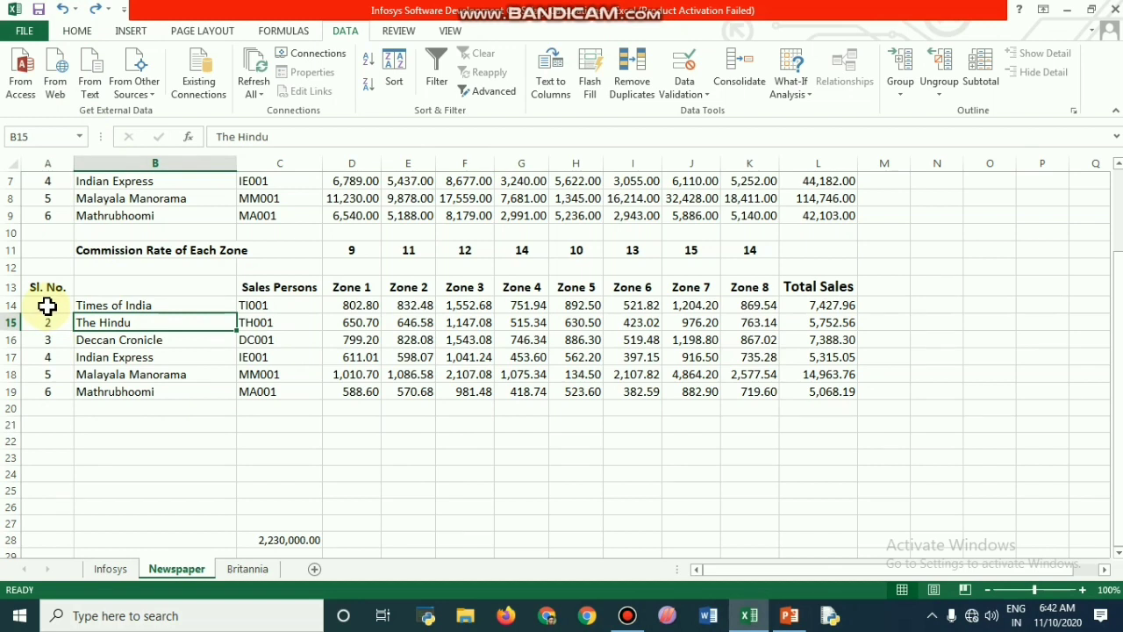
{"action": "left_click", "coordinate": [81, 305]}
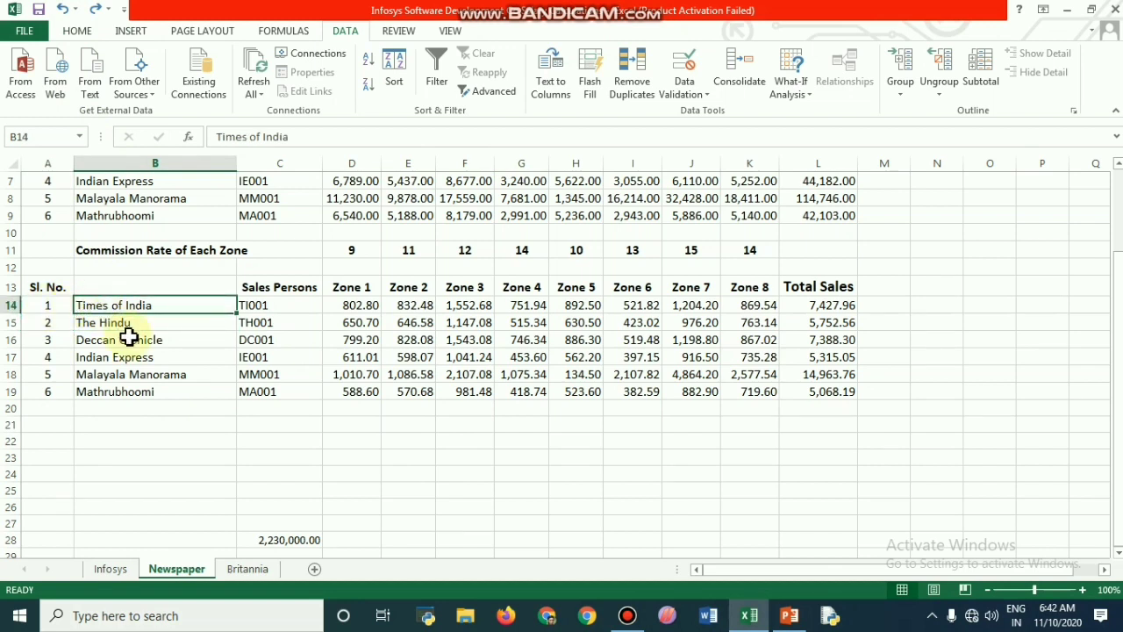
{"action": "key", "text": "shift+Down"}
{"action": "key", "text": "shift+Down"}
{"action": "key", "text": "shift+Down"}
{"action": "key", "text": "shift+Down"}
{"action": "key", "text": "shift+Down"}
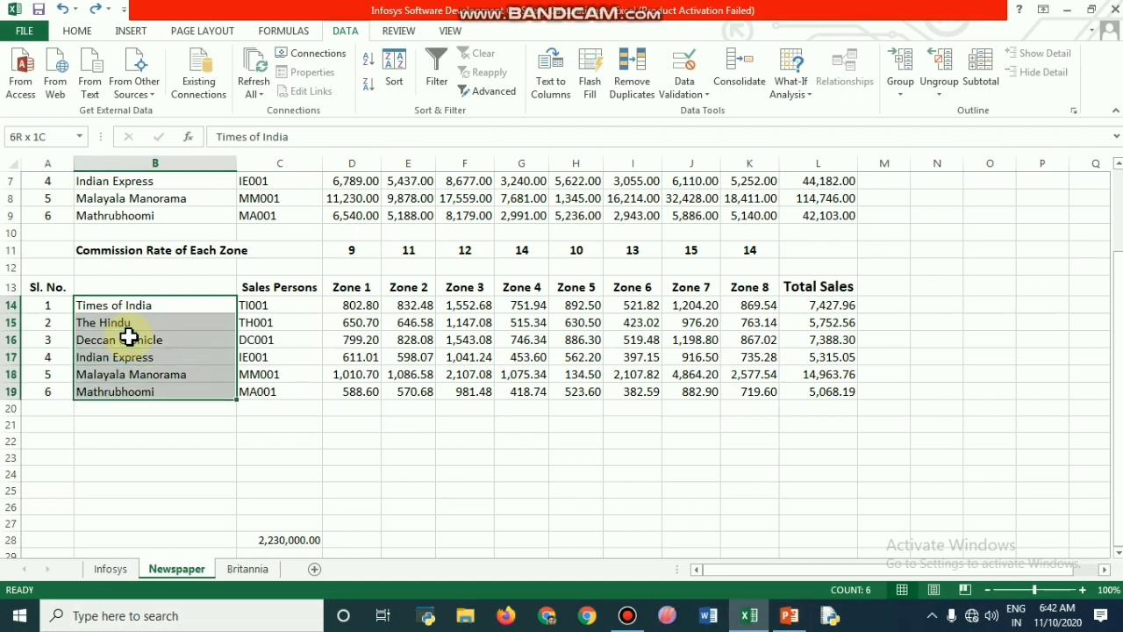
{"action": "left_click", "coordinate": [368, 64]}
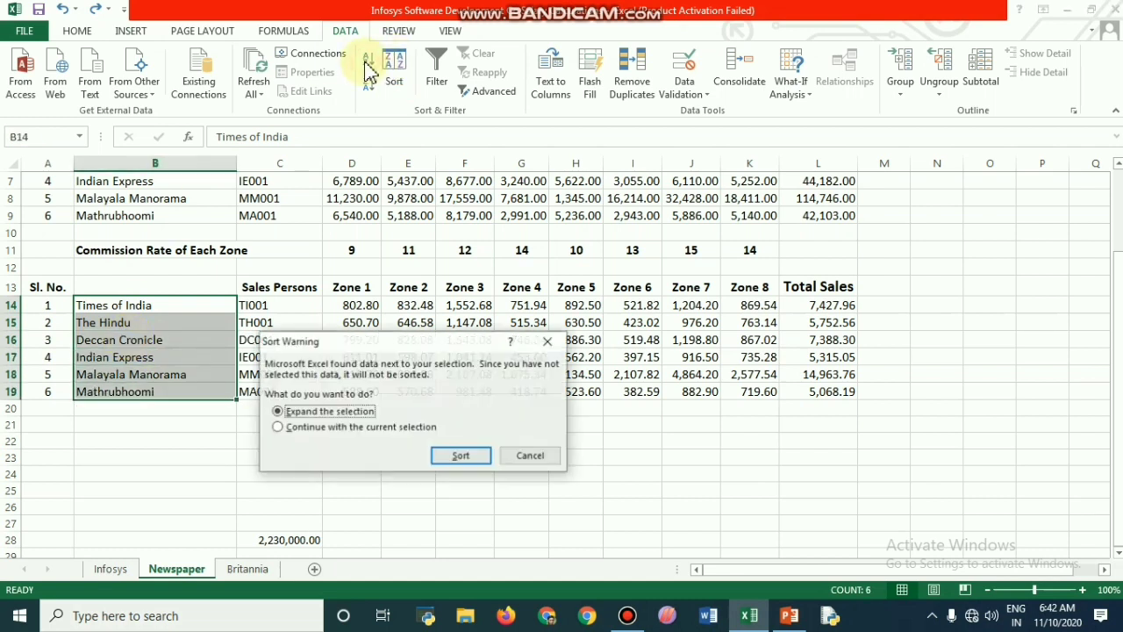
{"action": "left_click", "coordinate": [462, 457]}
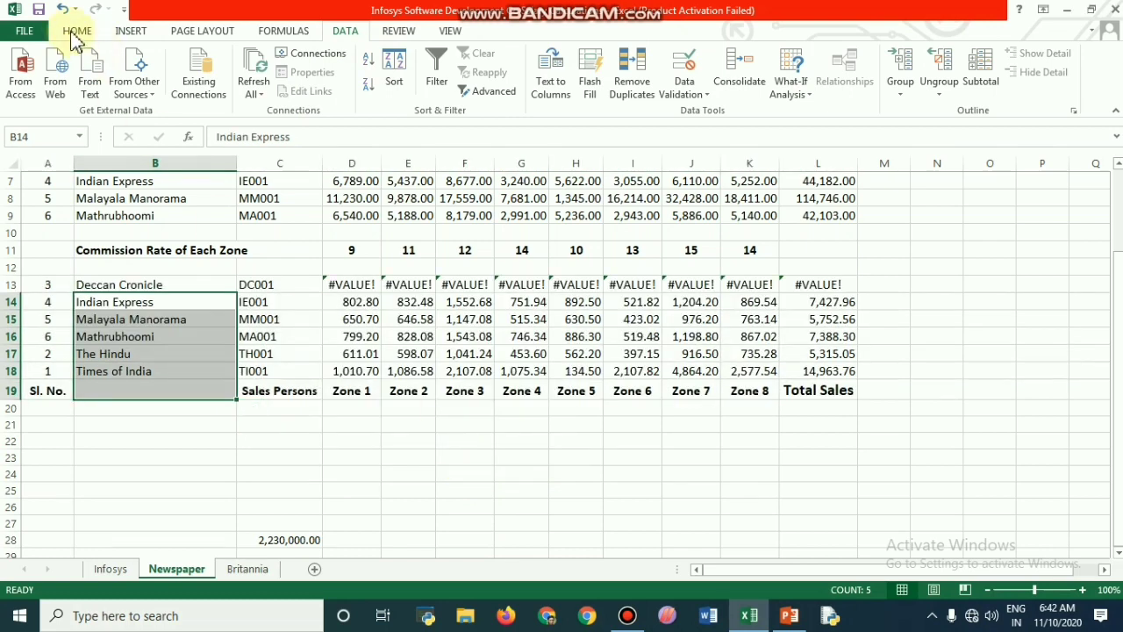
{"action": "left_click", "coordinate": [61, 9]}
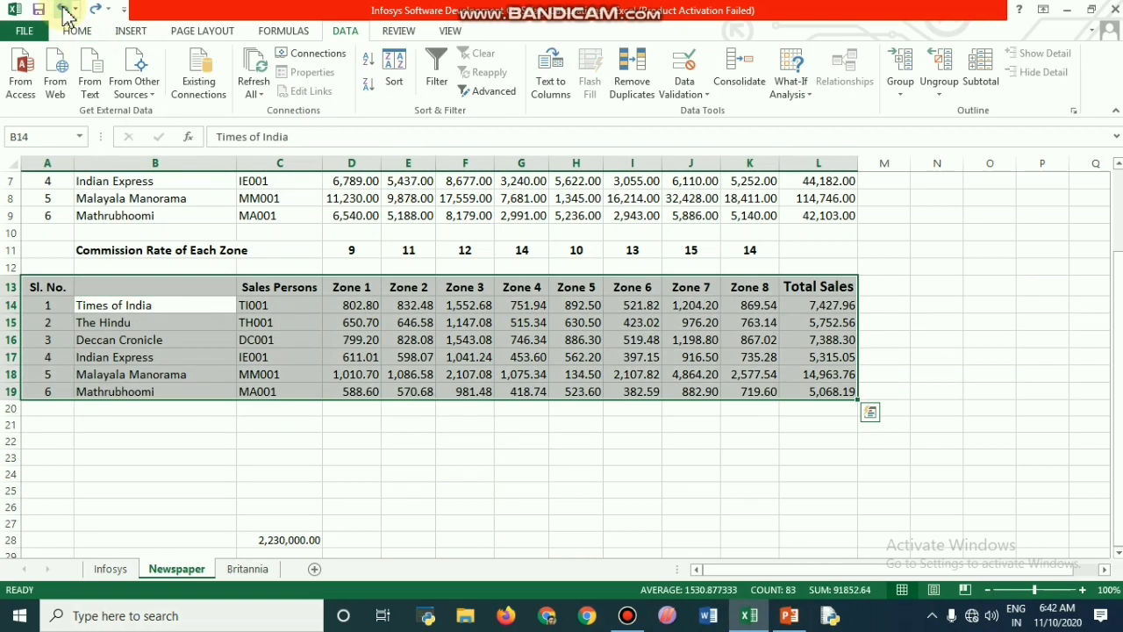
Step: Insert a blank sheet row above the Times of India row, between the commission table's headers and its data
{"action": "left_click", "coordinate": [123, 339]}
{"action": "left_click", "coordinate": [100, 305]}
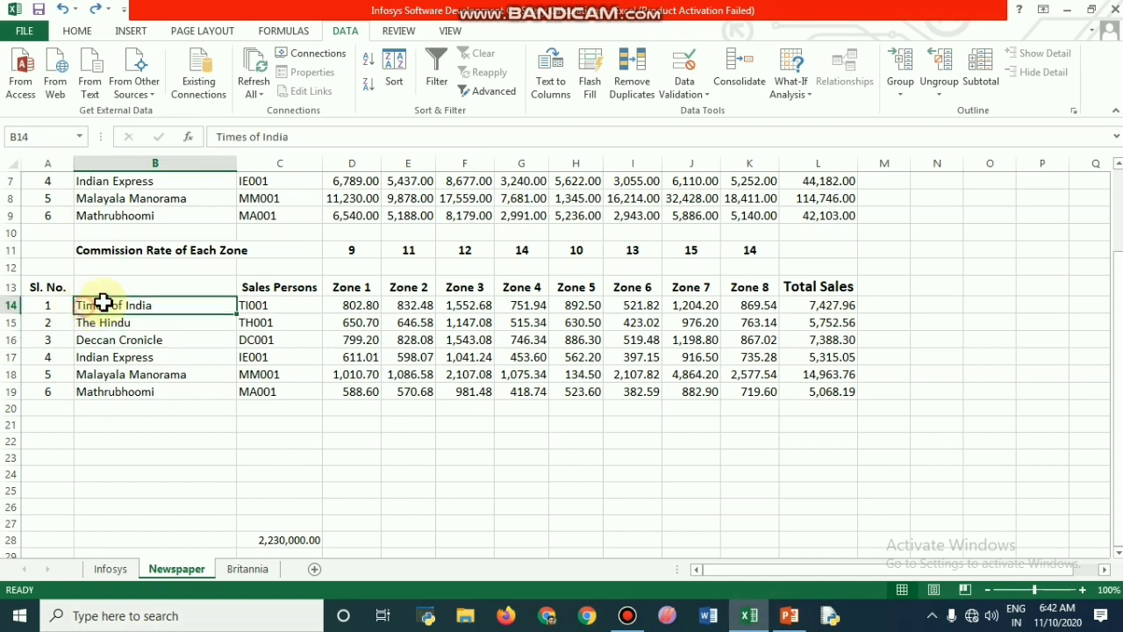
{"action": "left_click", "coordinate": [78, 31]}
{"action": "left_click", "coordinate": [805, 92]}
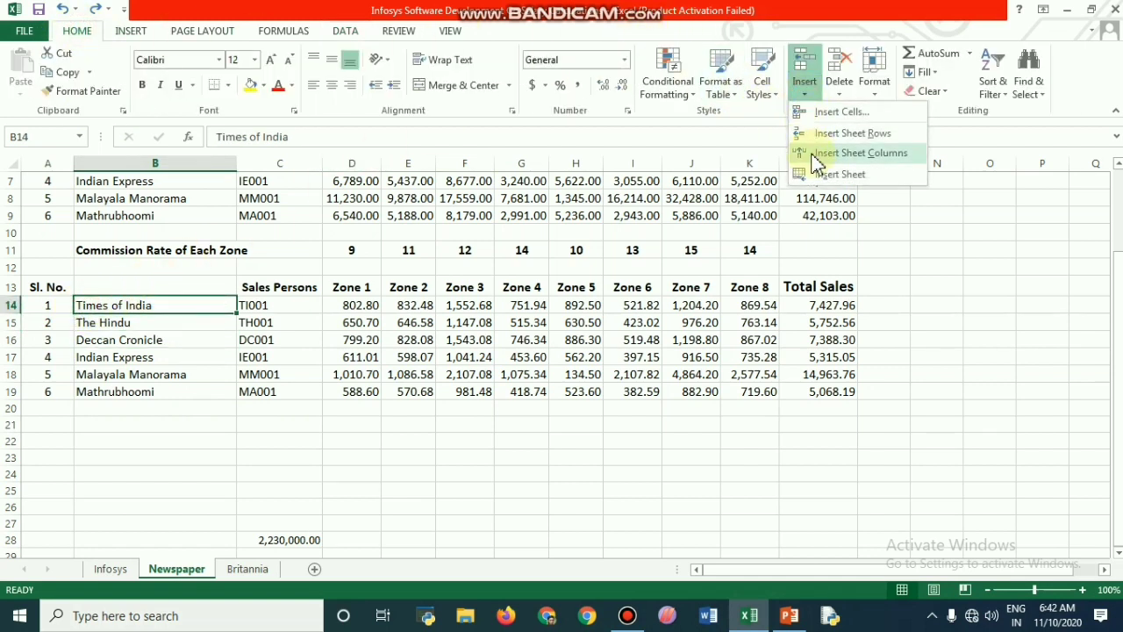
{"action": "left_click", "coordinate": [820, 133]}
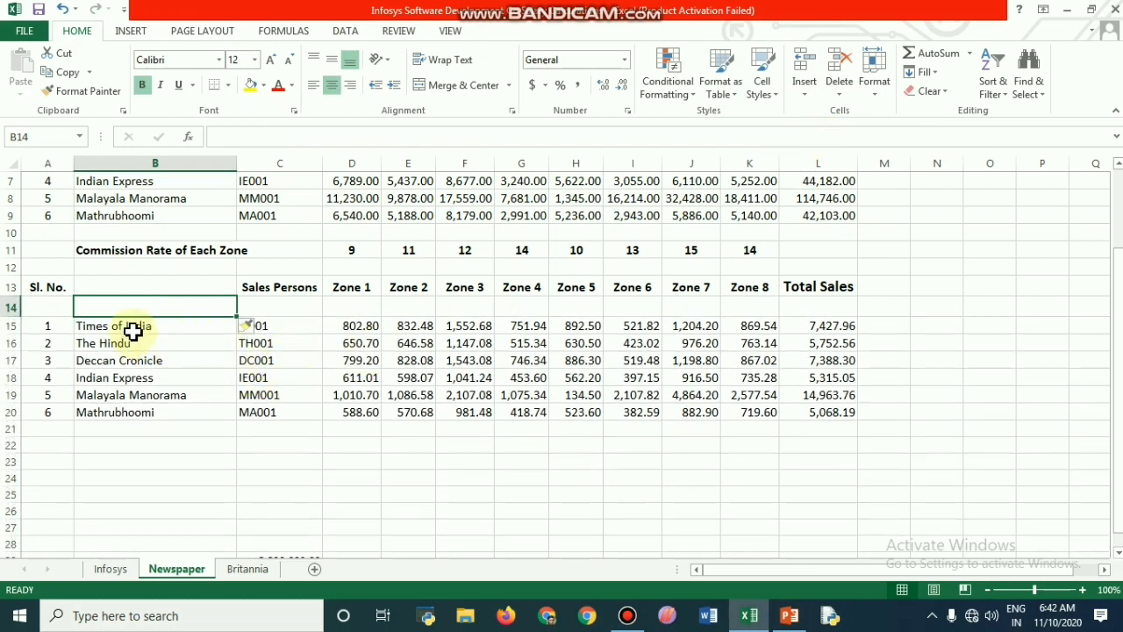
Step: Sort the commission table A to Z by the newspaper names in B15:B20, expanding the selection to the adjacent data
{"action": "left_click", "coordinate": [132, 331]}
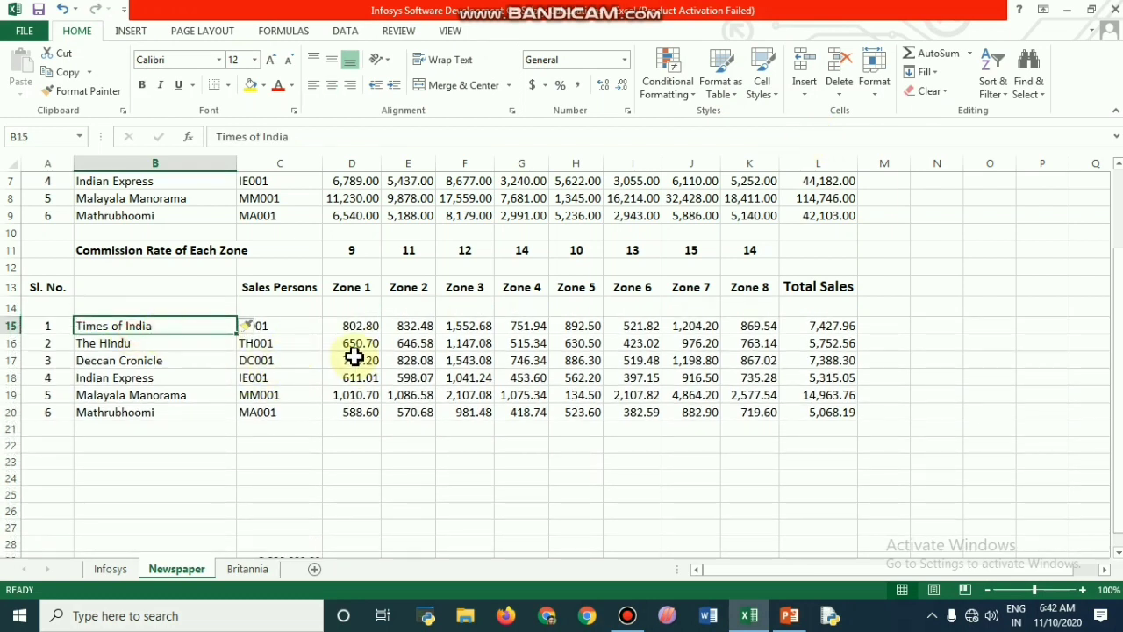
{"action": "key", "text": "shift+Down"}
{"action": "key", "text": "shift+Down"}
{"action": "key", "text": "shift+Down"}
{"action": "key", "text": "shift+Down"}
{"action": "key", "text": "shift+Down"}
{"action": "key", "text": "shift+Down"}
{"action": "key", "text": "shift+Down"}
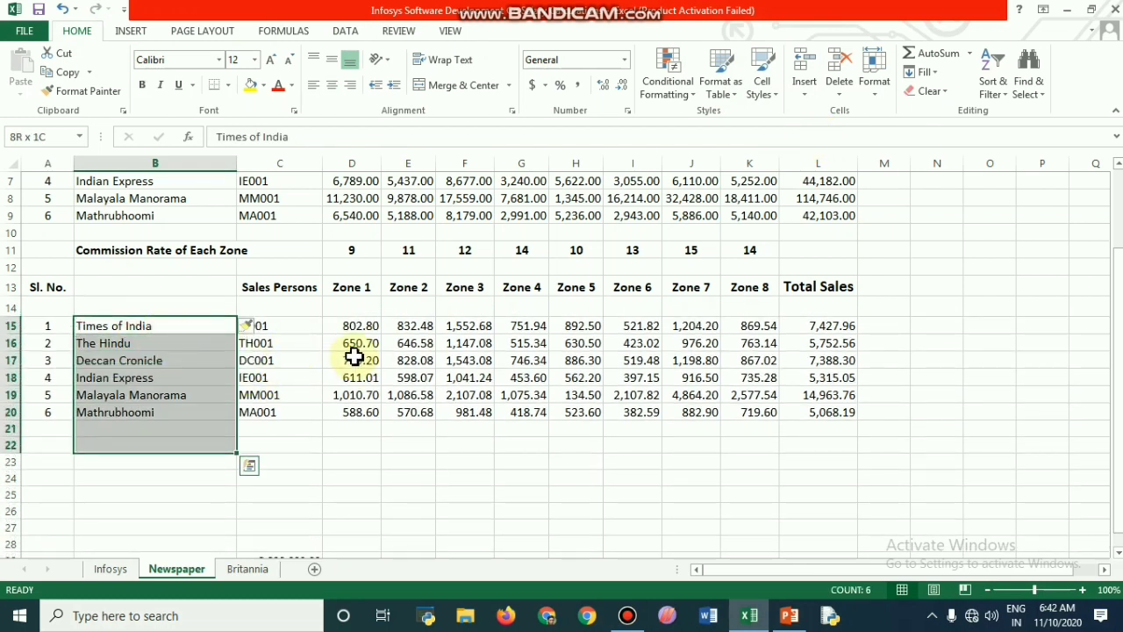
{"action": "key", "text": "shift+Up"}
{"action": "key", "text": "shift+Up"}
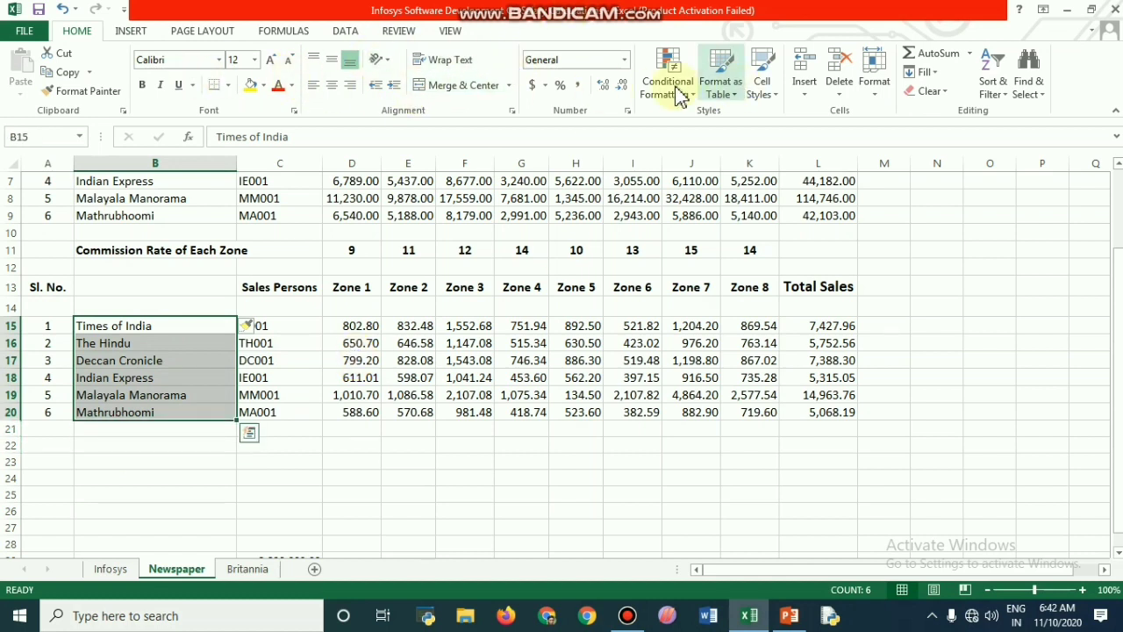
{"action": "left_click", "coordinate": [344, 32]}
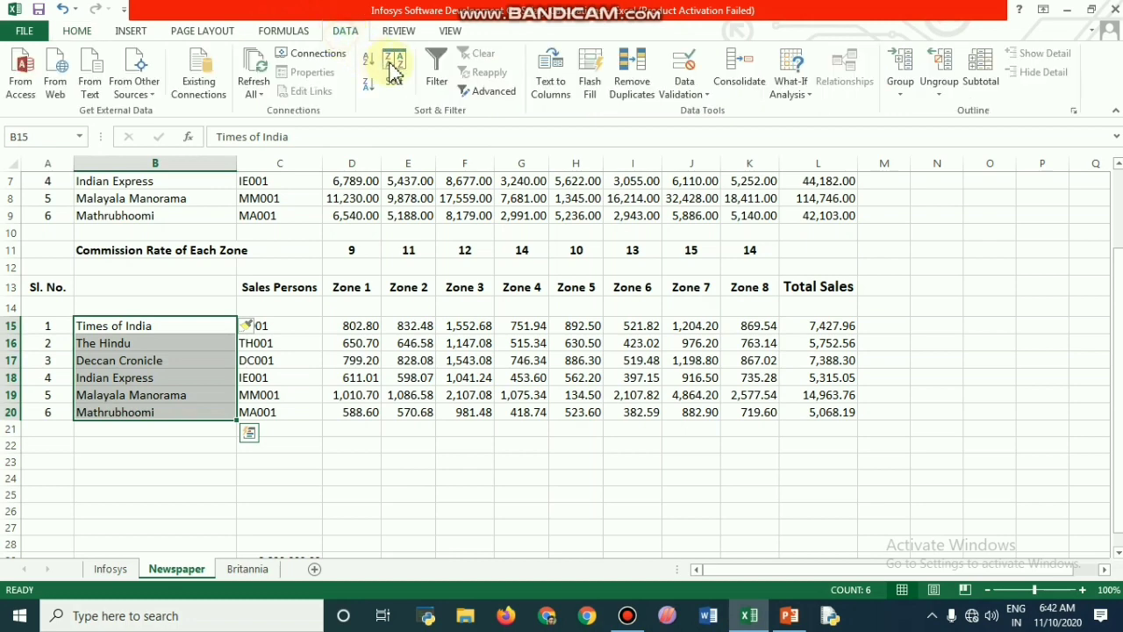
{"action": "left_click", "coordinate": [369, 60]}
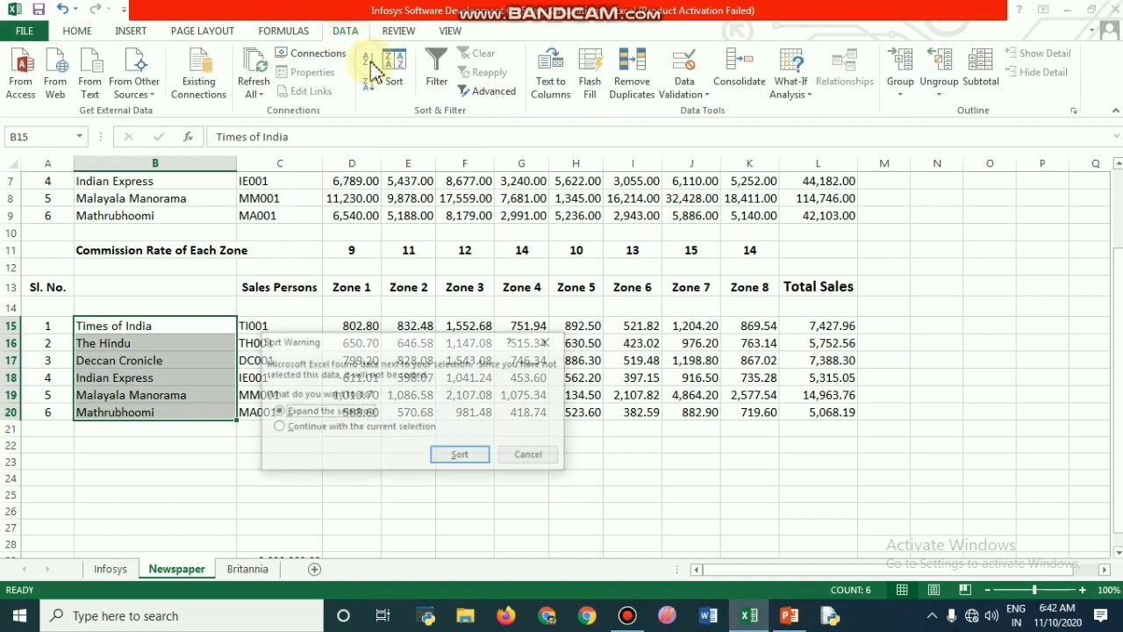
{"action": "left_click", "coordinate": [469, 460]}
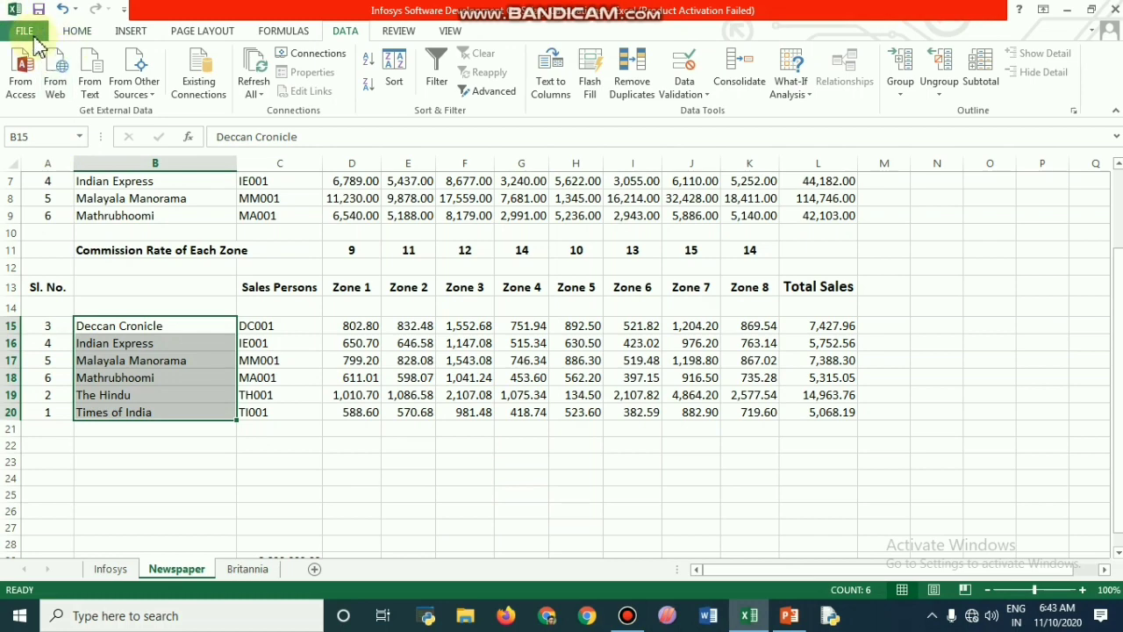
{"action": "left_click", "coordinate": [21, 30]}
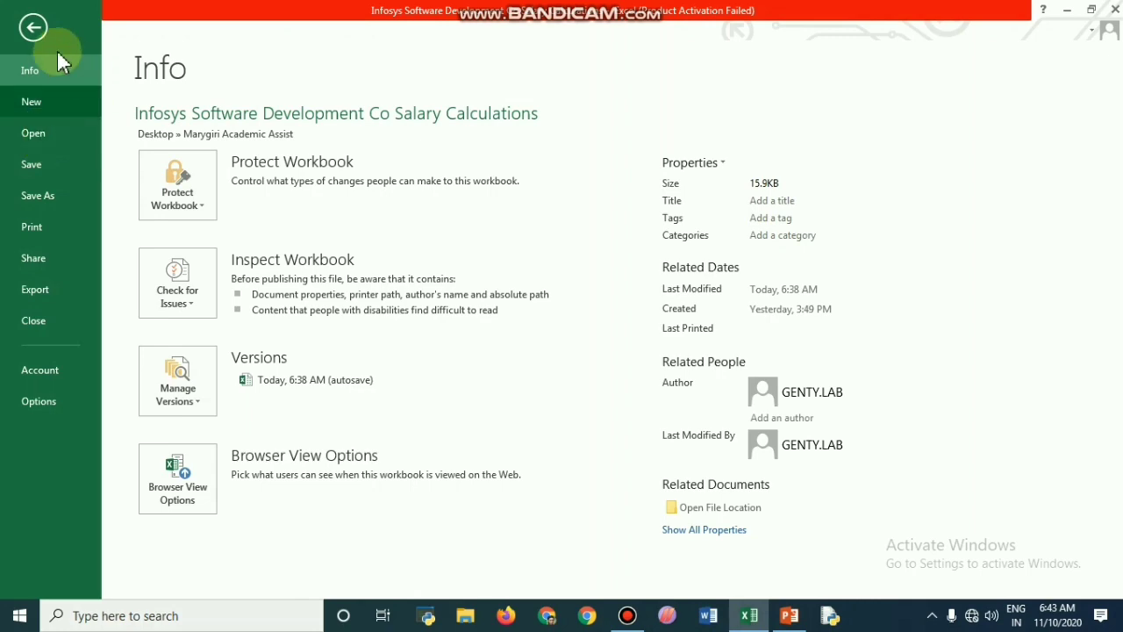
{"action": "left_click", "coordinate": [34, 26]}
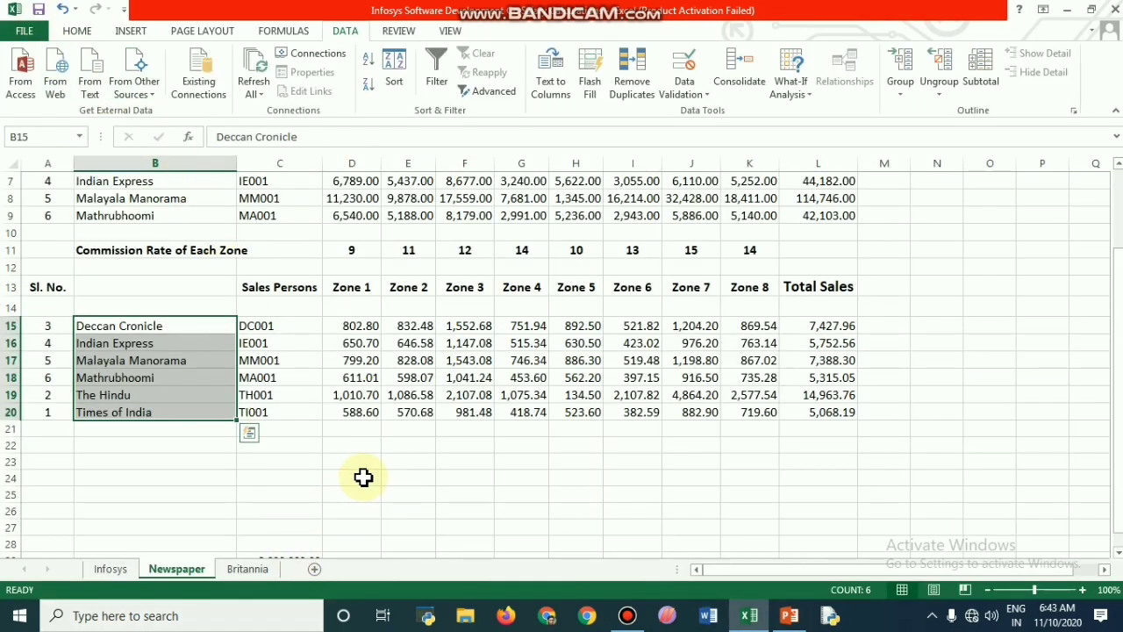
{"action": "left_click", "coordinate": [361, 477]}
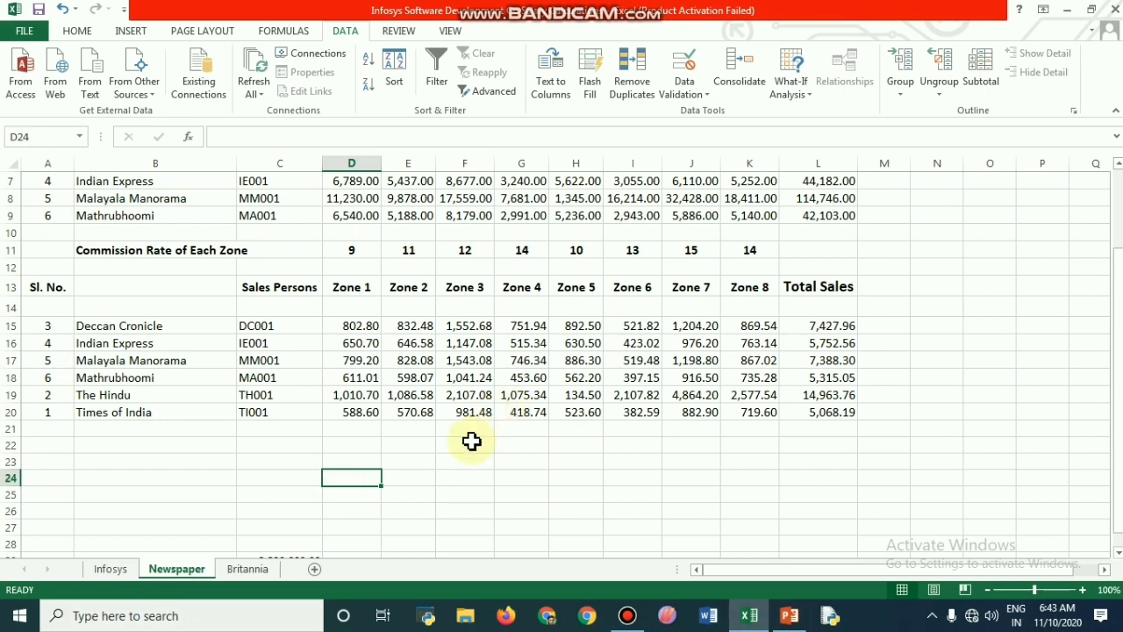
Step: Sort the commission table from largest to smallest by the Total Sales values in L15:L20, with the selection expanded
{"action": "left_click", "coordinate": [835, 327]}
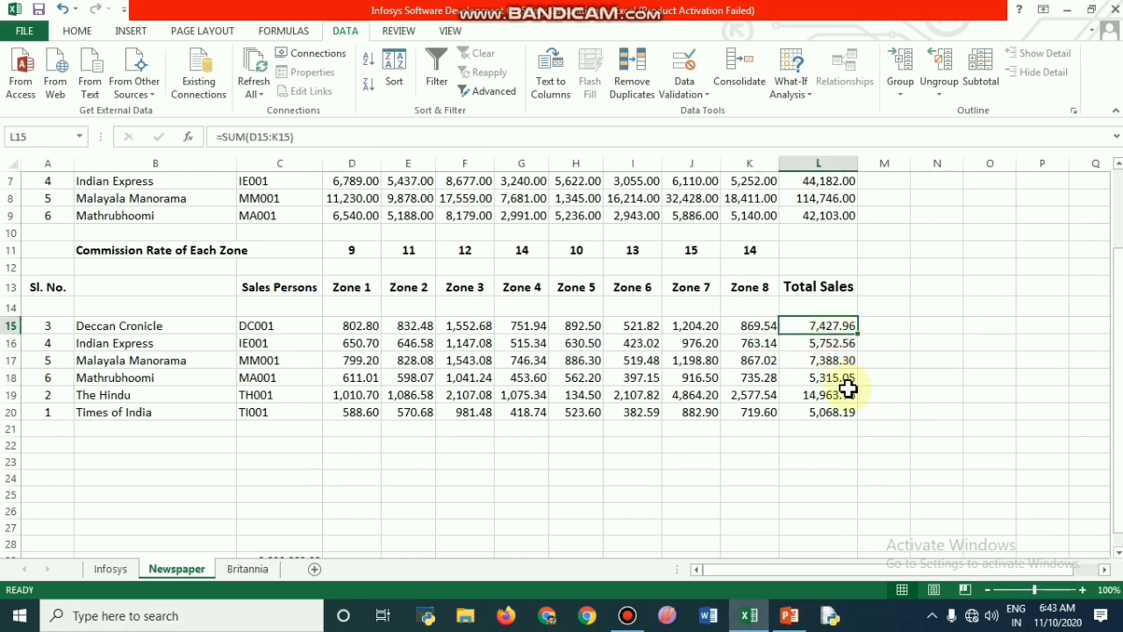
{"action": "key", "text": "shift+Down"}
{"action": "key", "text": "shift+Down"}
{"action": "key", "text": "shift+Down"}
{"action": "key", "text": "shift+Down"}
{"action": "key", "text": "shift+Down"}
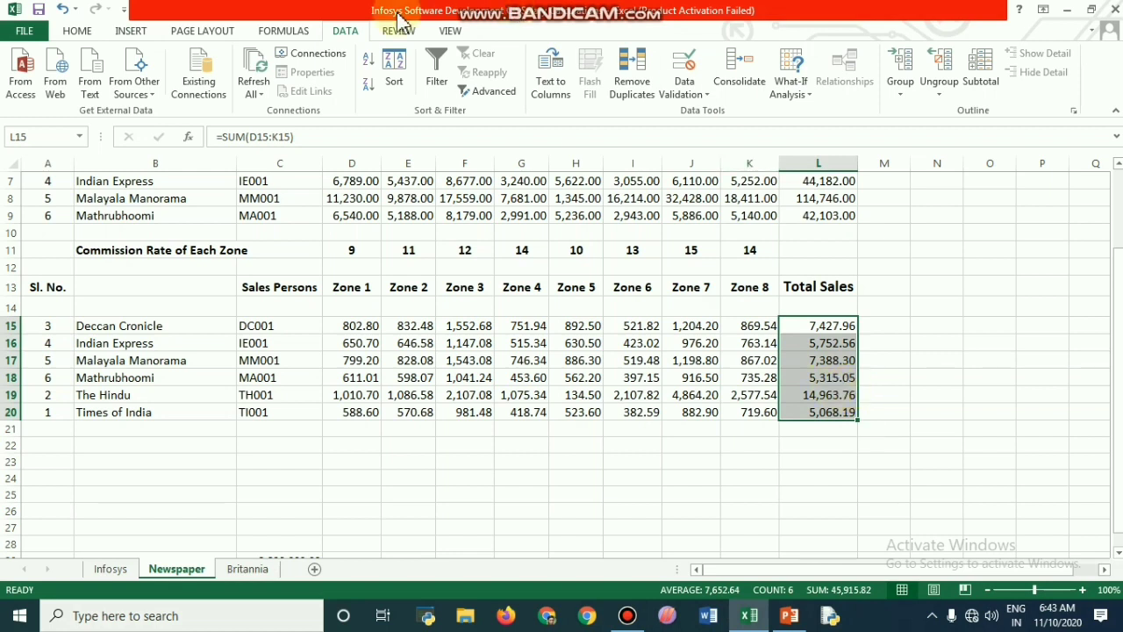
{"action": "left_click", "coordinate": [369, 85]}
{"action": "left_click", "coordinate": [461, 455]}
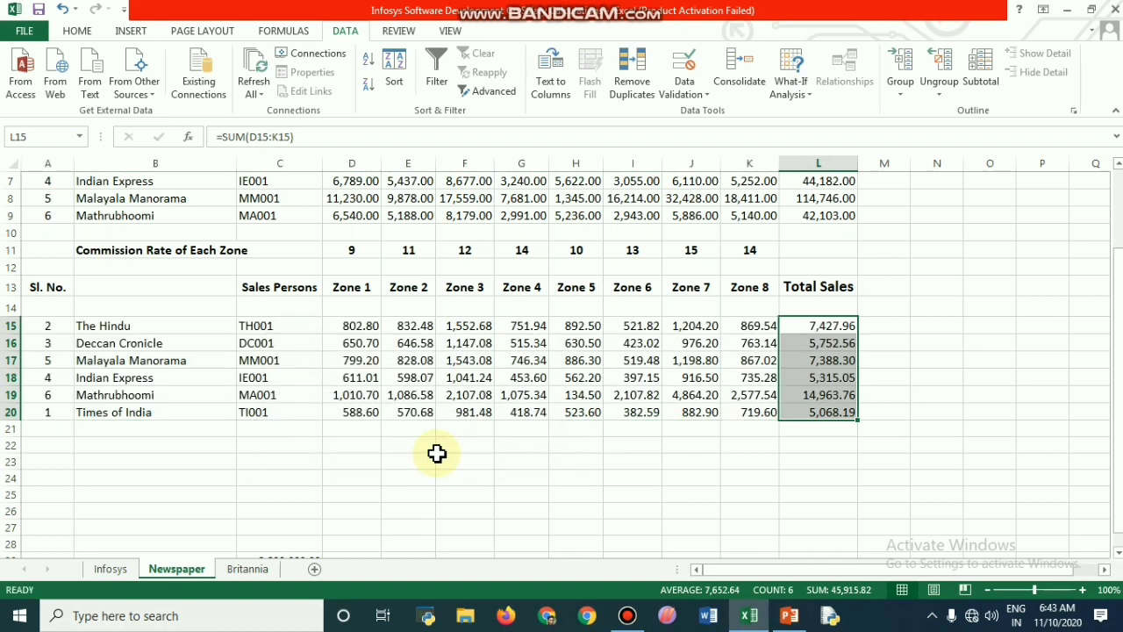
Step: Sort the commission table from smallest to largest by Total Sales in L15:L20, with the selection expanded
{"action": "left_click", "coordinate": [372, 63]}
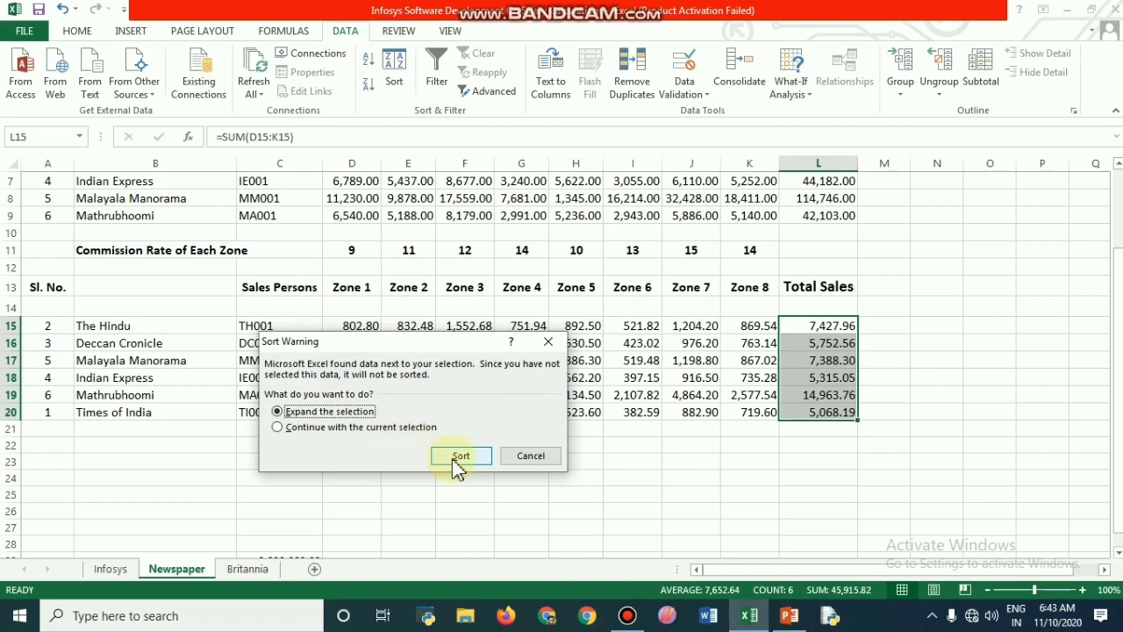
{"action": "left_click", "coordinate": [452, 455]}
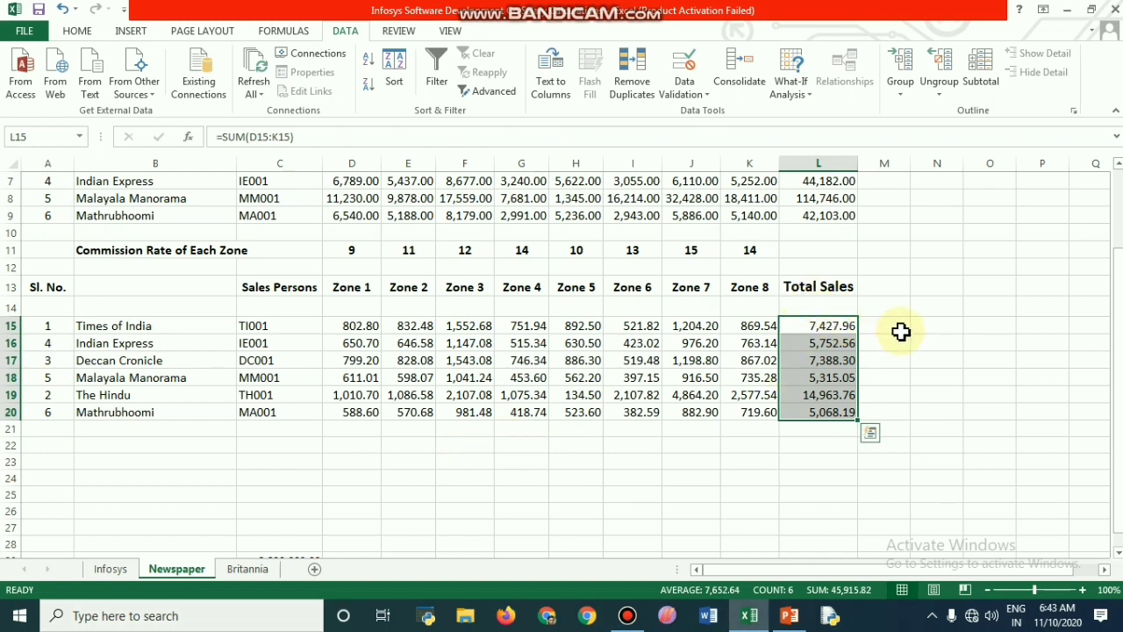
{"action": "left_click", "coordinate": [869, 434]}
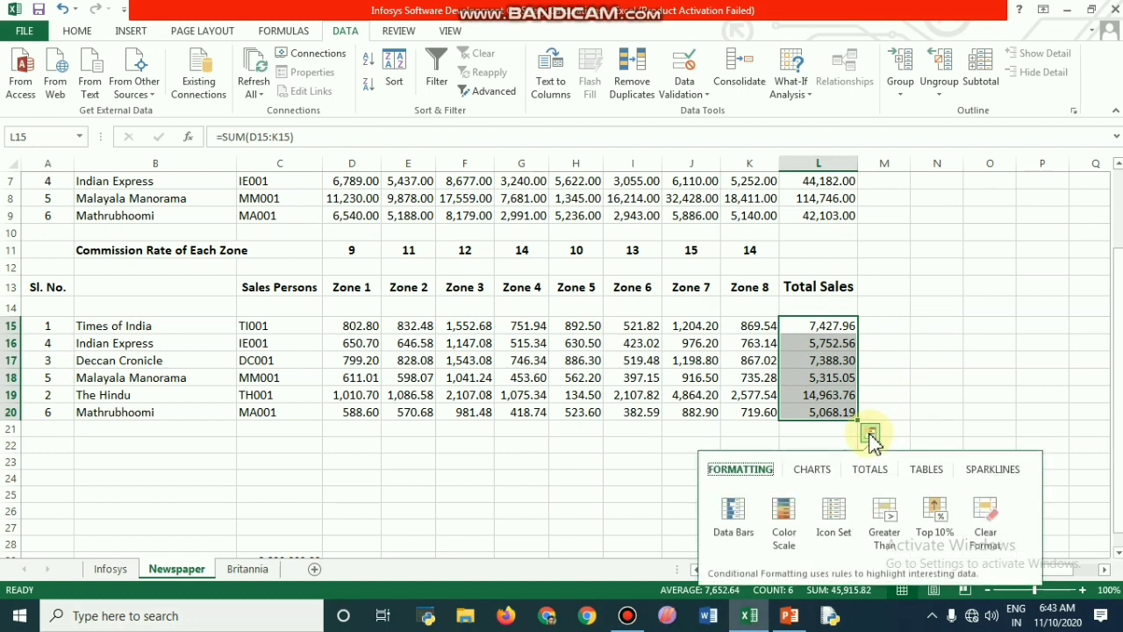
Step: Sort the commission table alphabetically by the newspaper names in B15:B20 once more, with the selection expanded
{"action": "left_click", "coordinate": [104, 326]}
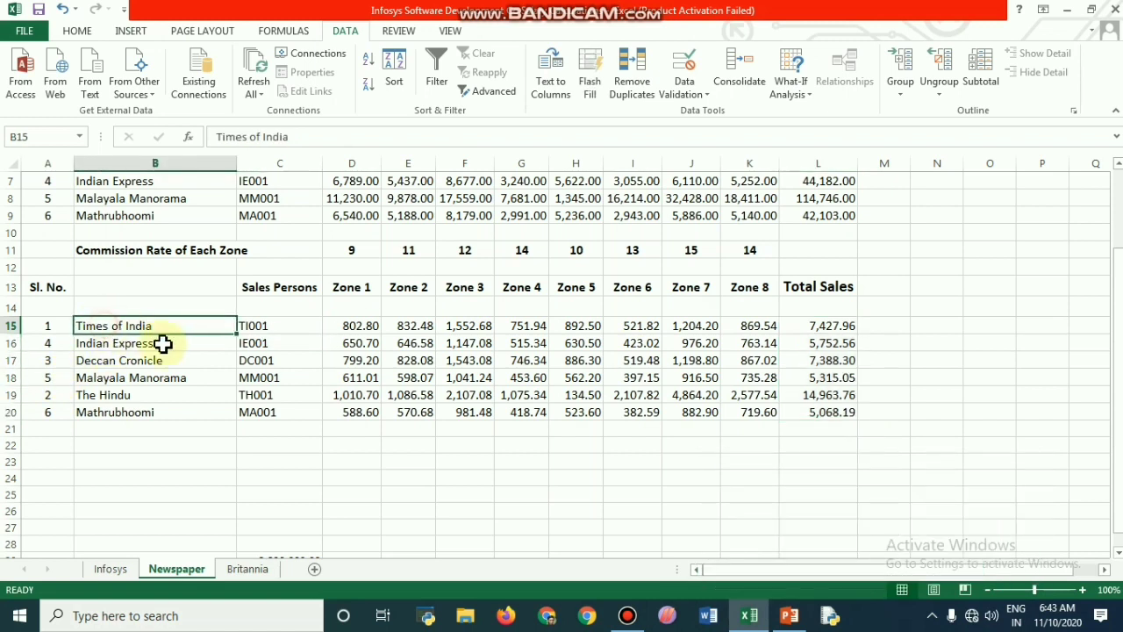
{"action": "key", "text": "shift+Down"}
{"action": "key", "text": "shift+Down"}
{"action": "key", "text": "shift+Down"}
{"action": "key", "text": "shift+Down"}
{"action": "key", "text": "shift+Down"}
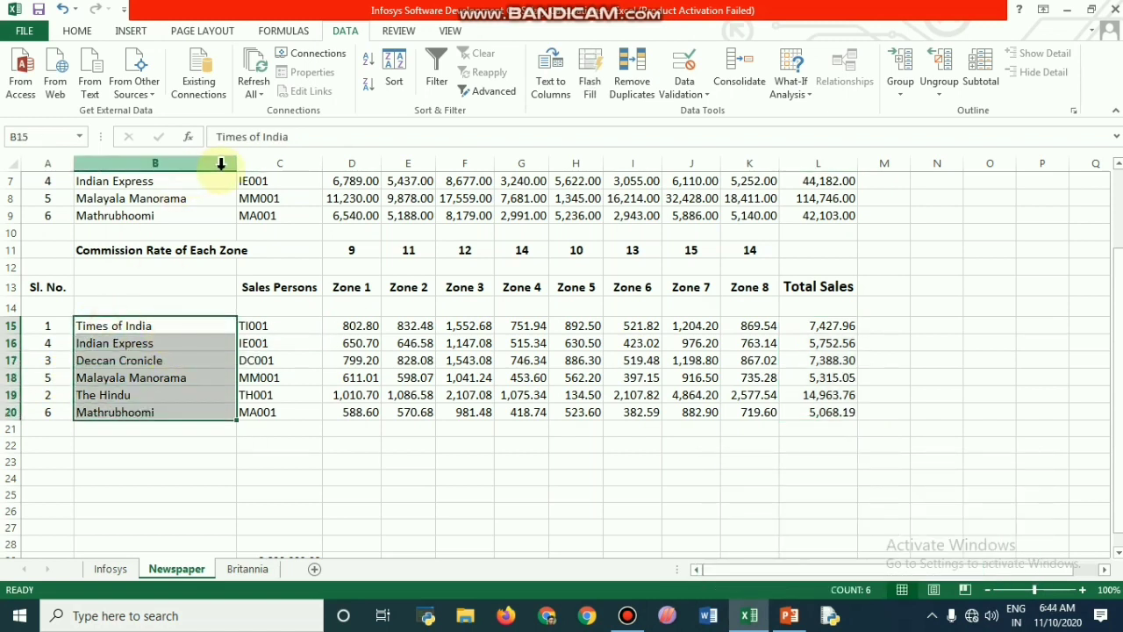
{"action": "left_click", "coordinate": [369, 70]}
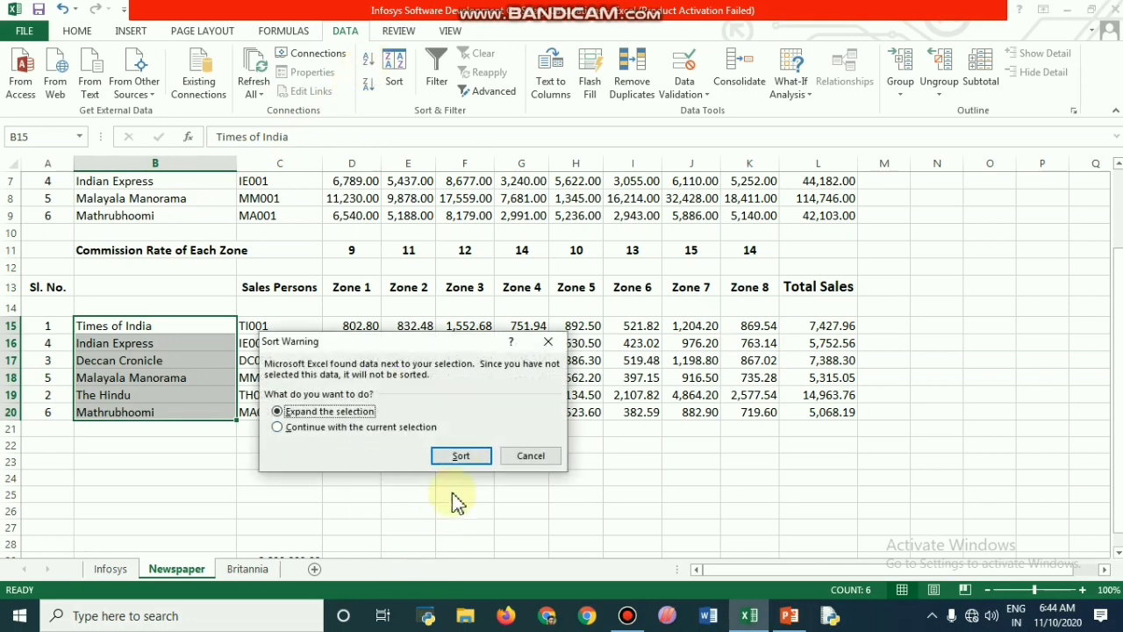
{"action": "left_click", "coordinate": [464, 456]}
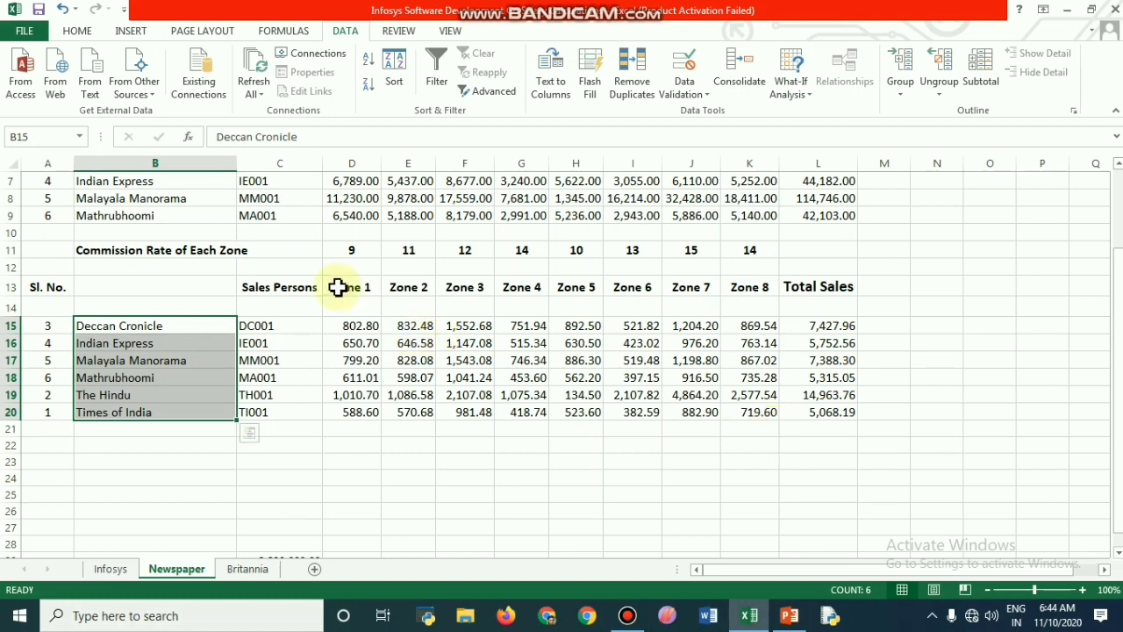
Step: Undo the last two sorts of the commission table
{"action": "left_click", "coordinate": [65, 11]}
{"action": "left_click", "coordinate": [65, 11]}
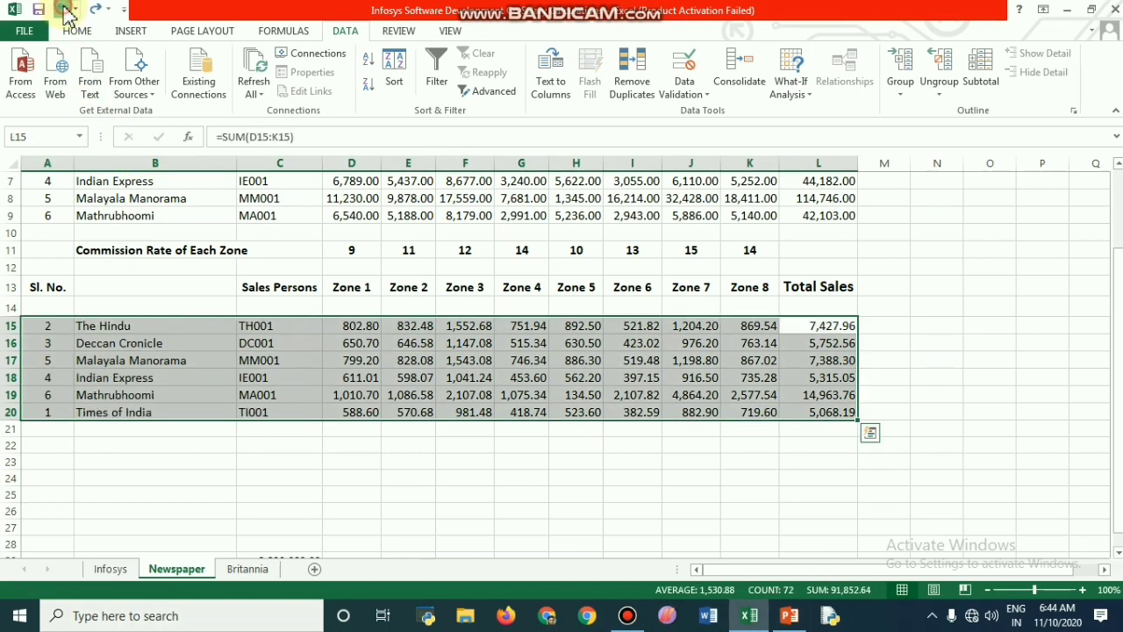
Step: Undo the remaining sorts of the commission table to restore its original serial number order
{"action": "left_click", "coordinate": [65, 10]}
{"action": "left_click", "coordinate": [65, 11]}
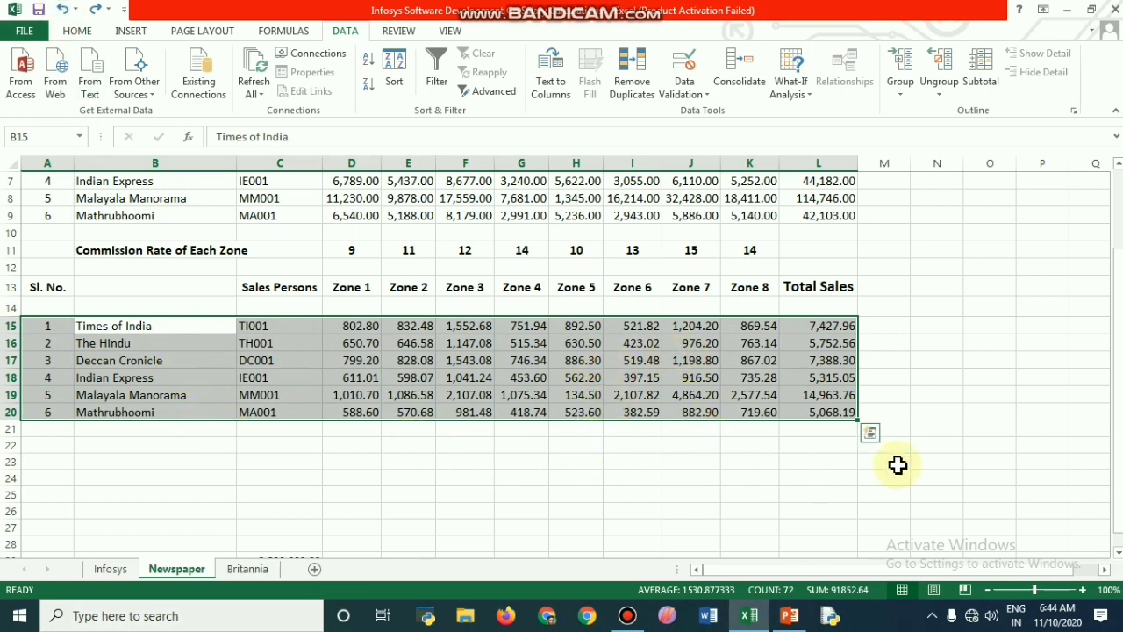
{"action": "left_click", "coordinate": [990, 408]}
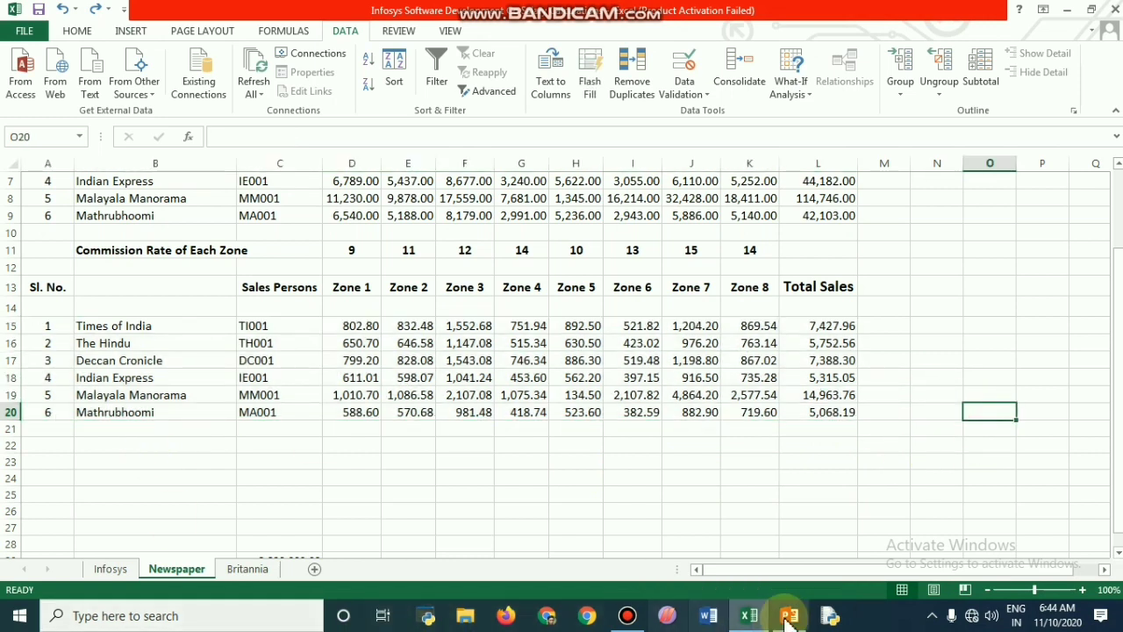
{"action": "mouse_move", "coordinate": [638, 623]}
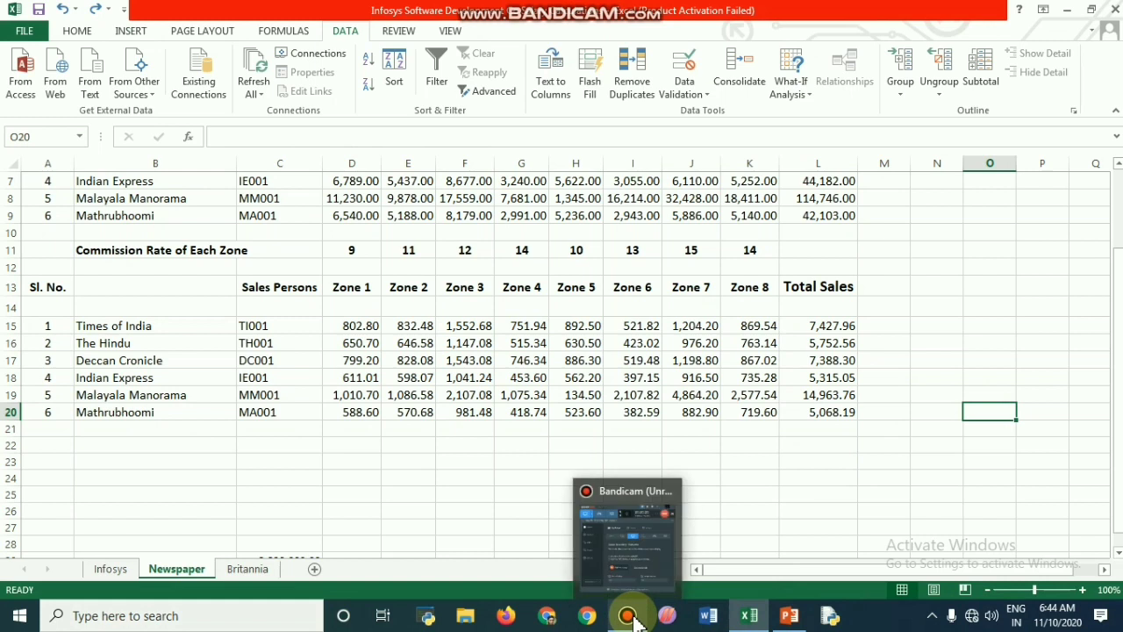
Step: Select the commission table range A13:L21 and create a new PivotTable style with First Row Stripe chosen as the table element
{"action": "left_click", "coordinate": [32, 289]}
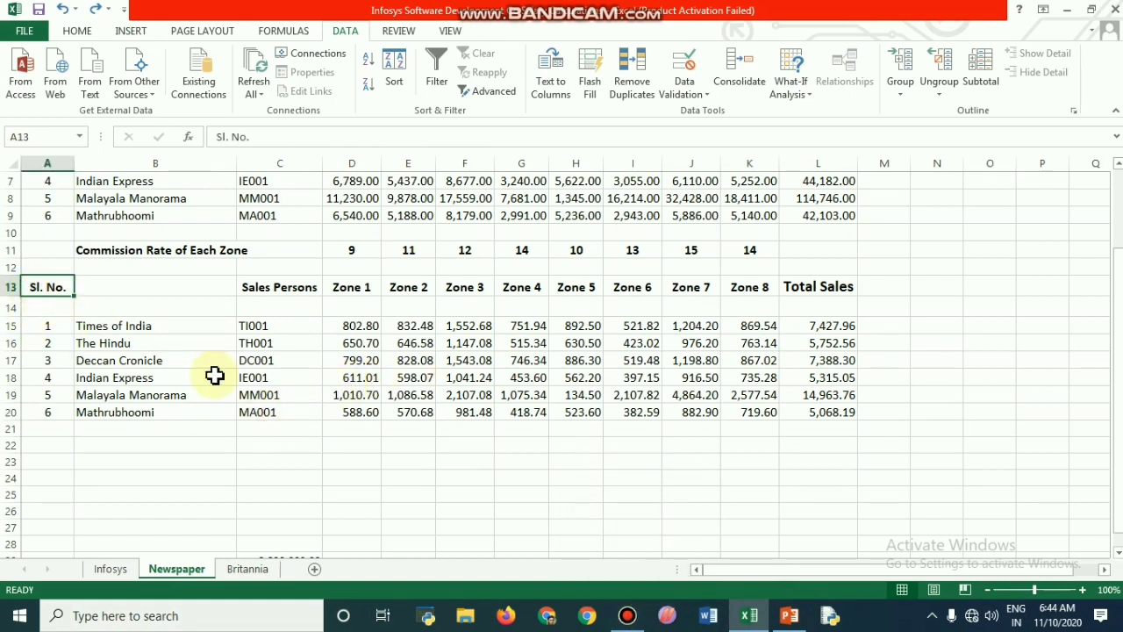
{"action": "key", "text": "shift+Right"}
{"action": "key", "text": "shift+Right"}
{"action": "key", "text": "shift+Right"}
{"action": "key", "text": "shift+Right"}
{"action": "key", "text": "shift+Right"}
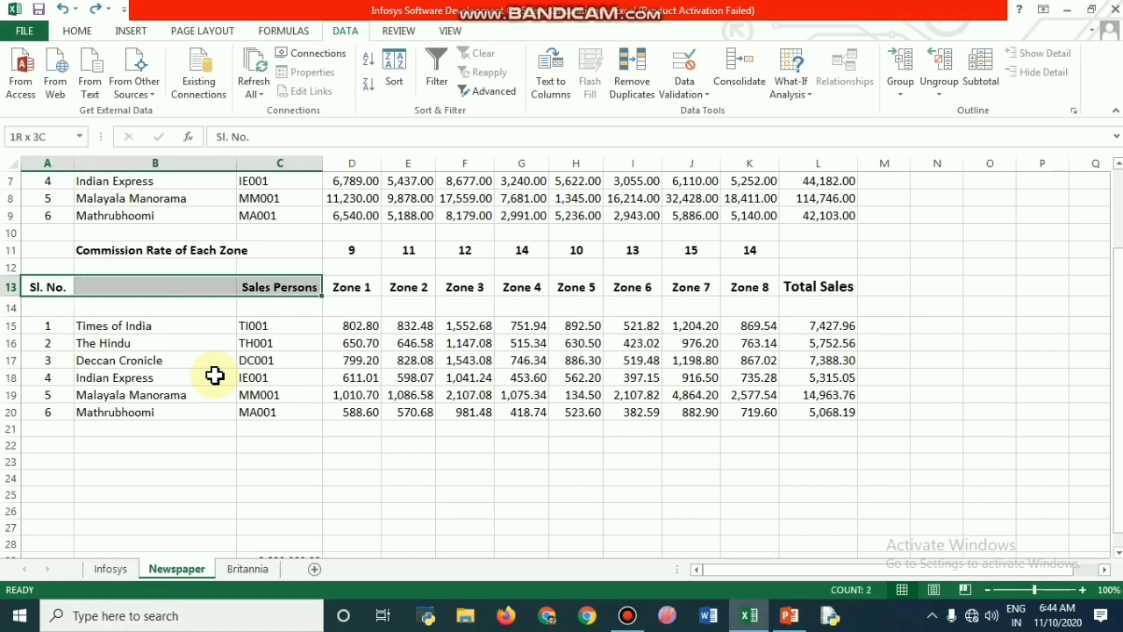
{"action": "key", "text": "shift+Right"}
{"action": "key", "text": "shift+Right"}
{"action": "key", "text": "shift+Right"}
{"action": "key", "text": "shift+Right"}
{"action": "key", "text": "shift+Right"}
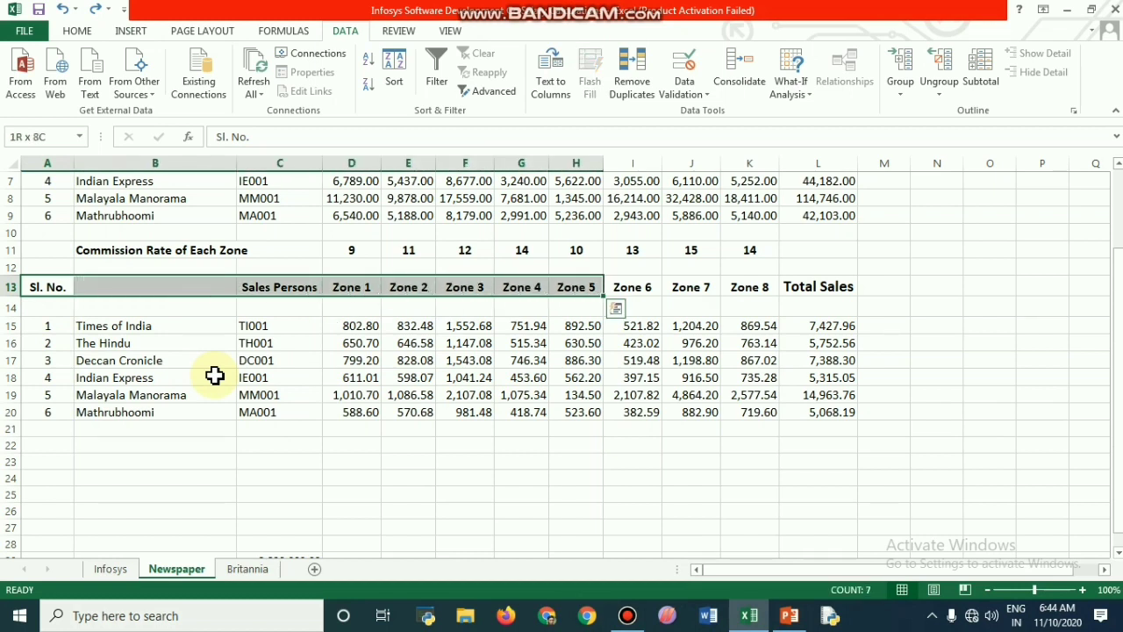
{"action": "key", "text": "shift+Right"}
{"action": "key", "text": "shift+Down"}
{"action": "key", "text": "shift+Down"}
{"action": "key", "text": "shift+Down"}
{"action": "key", "text": "shift+Down"}
{"action": "key", "text": "shift+Down"}
{"action": "key", "text": "shift+Down"}
{"action": "key", "text": "shift+Down"}
{"action": "key", "text": "shift+Down"}
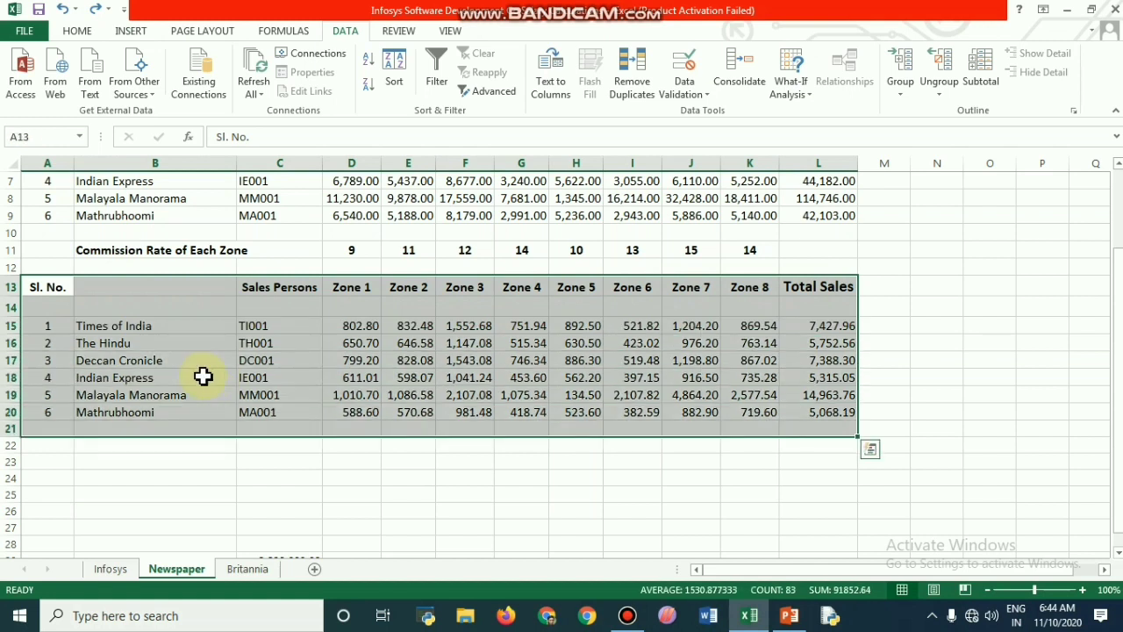
{"action": "left_click", "coordinate": [79, 30]}
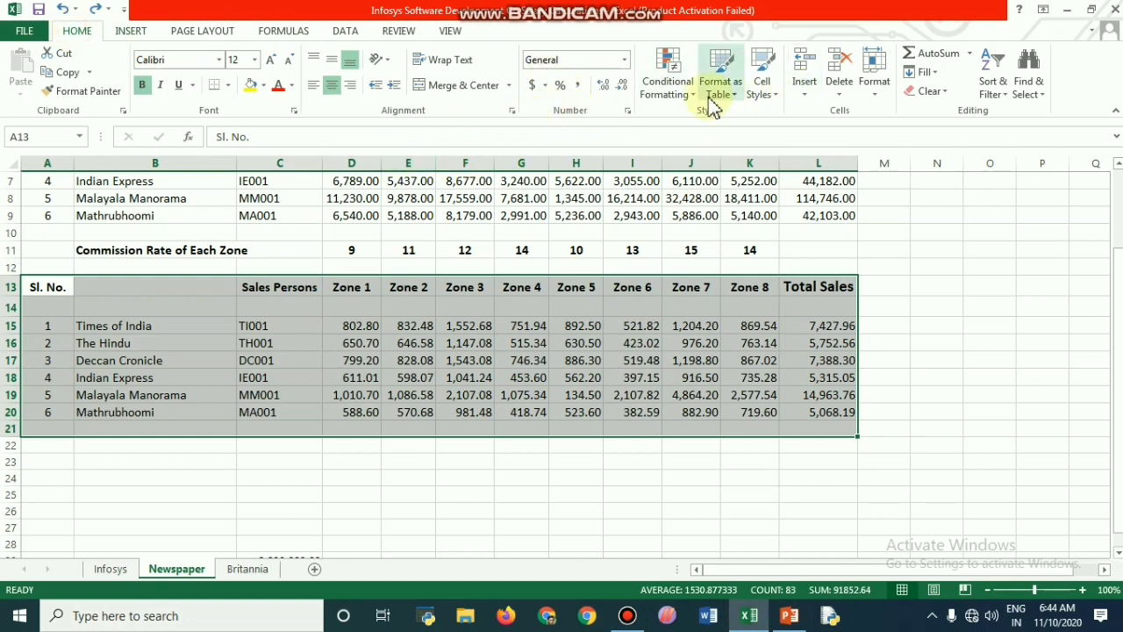
{"action": "left_click", "coordinate": [735, 97]}
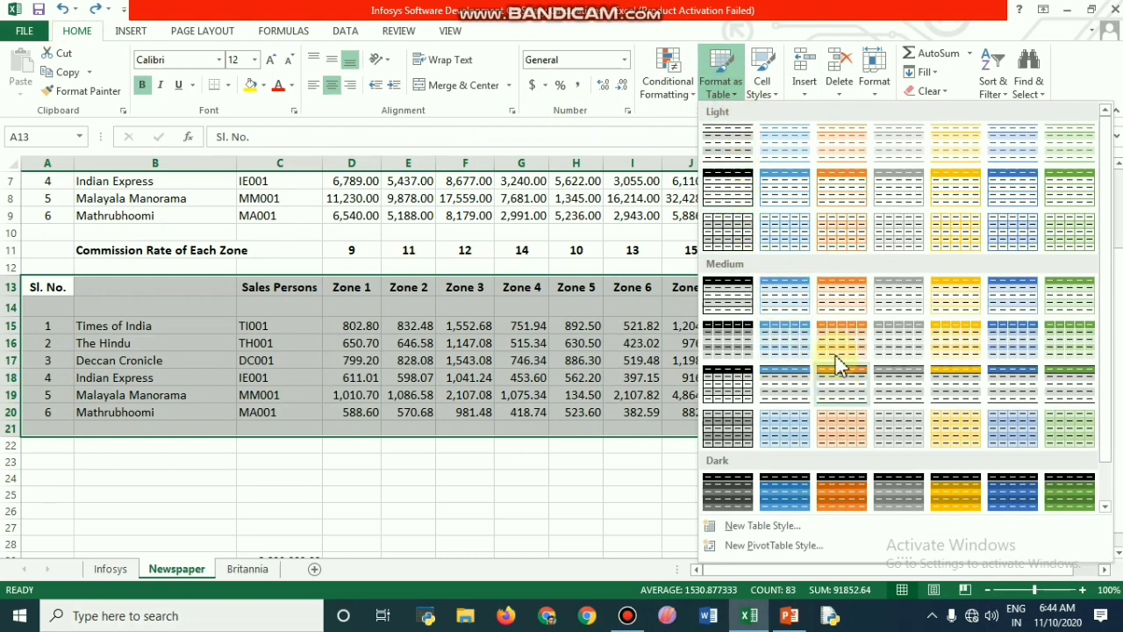
{"action": "left_click", "coordinate": [774, 547]}
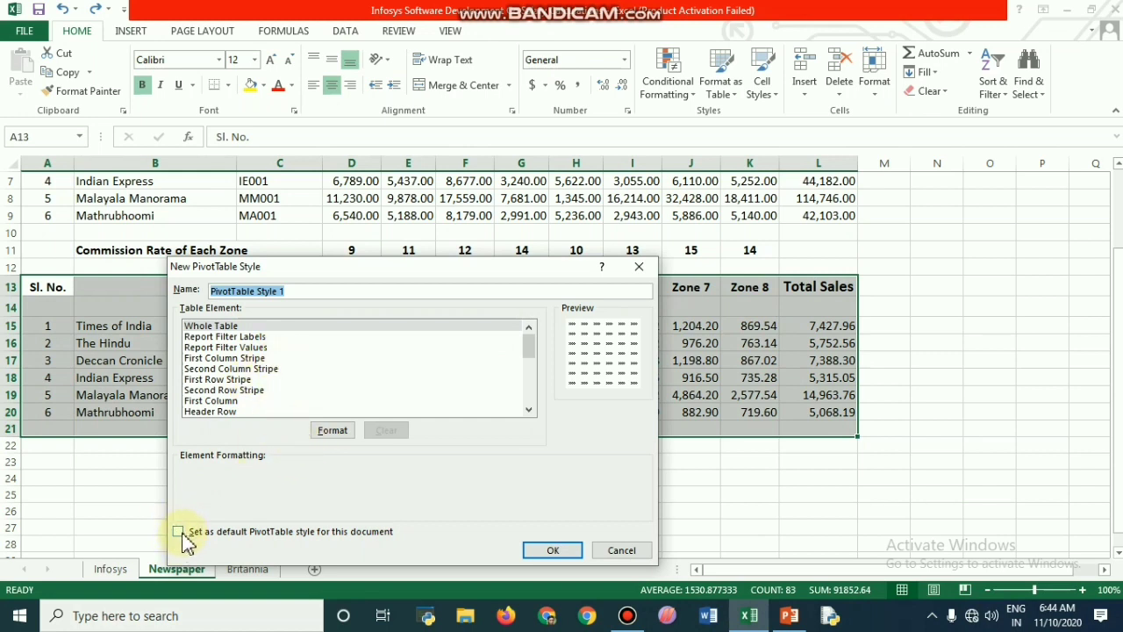
{"action": "left_click", "coordinate": [226, 380]}
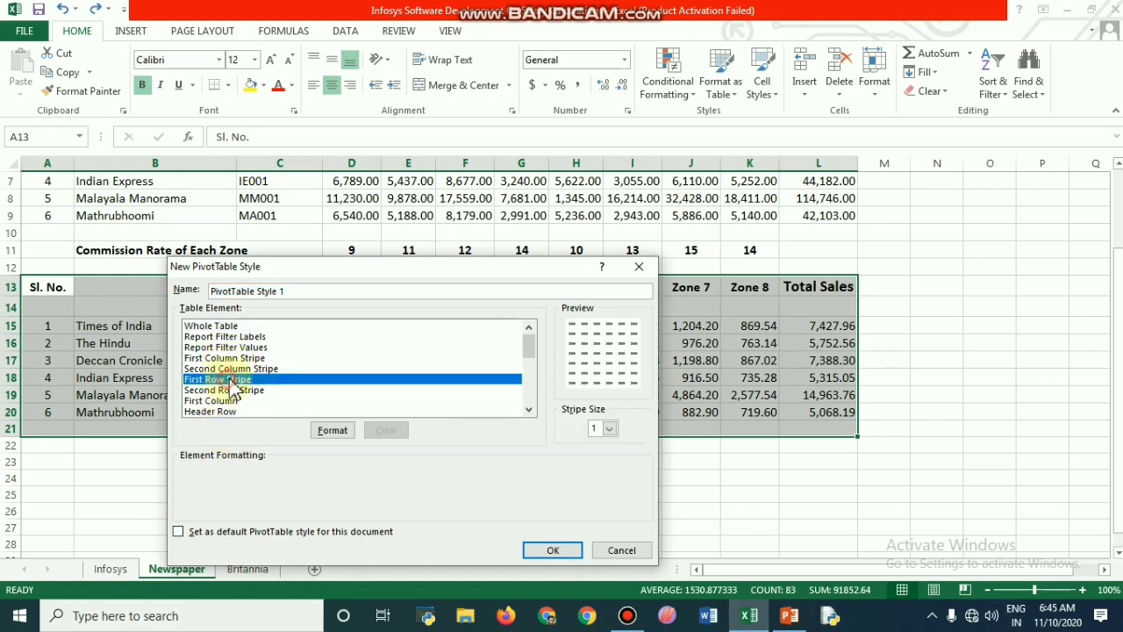
{"action": "left_click", "coordinate": [558, 555]}
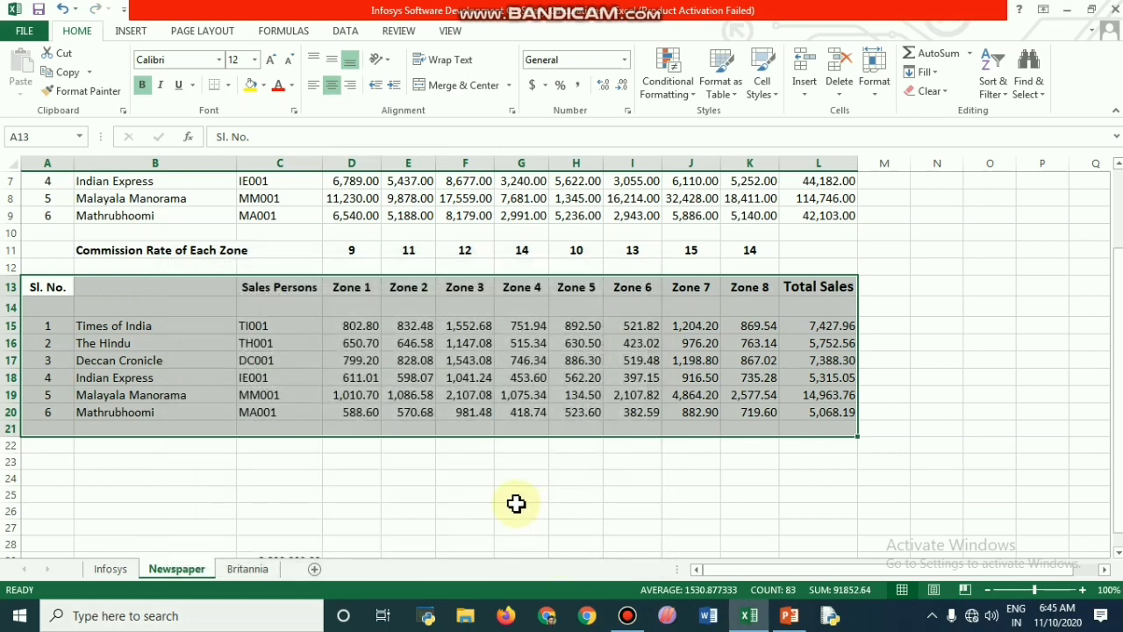
Step: Apply the Blue-White-Red color scale to the commission table A13:L21 and dismiss the virus protection notification
{"action": "left_click", "coordinate": [692, 99]}
{"action": "mouse_move", "coordinate": [739, 242]}
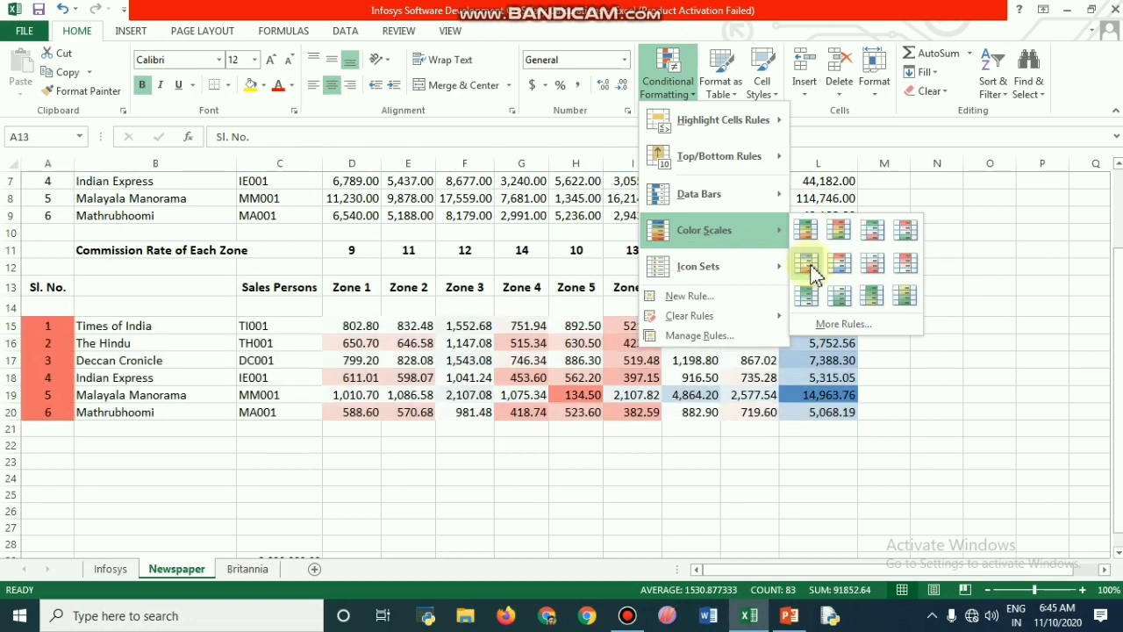
{"action": "left_click", "coordinate": [810, 271]}
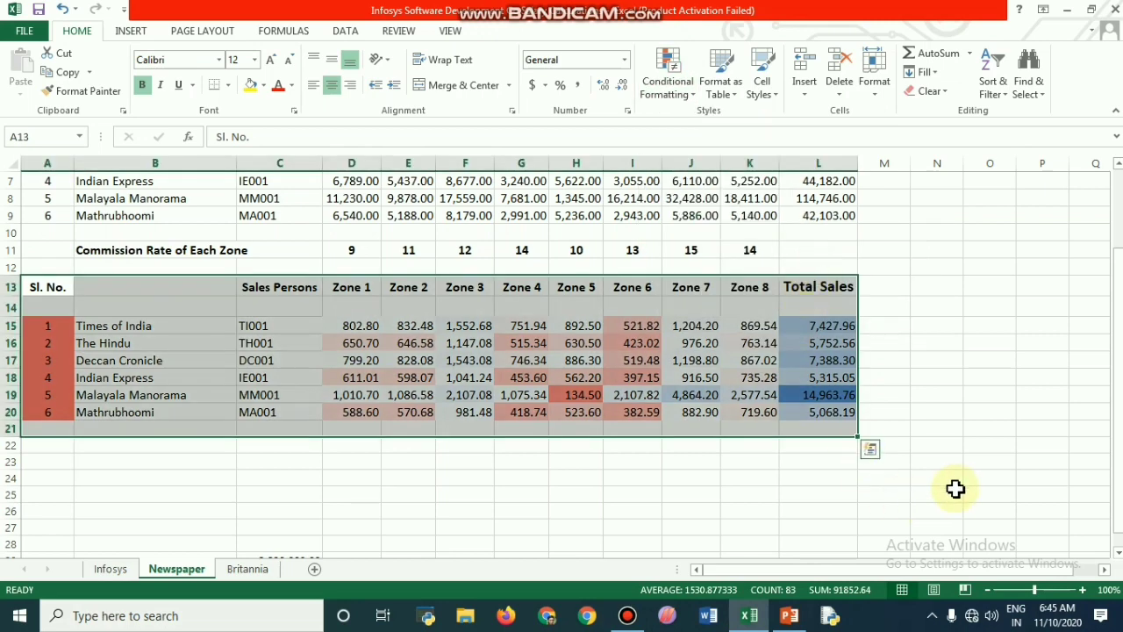
{"action": "left_click", "coordinate": [930, 478]}
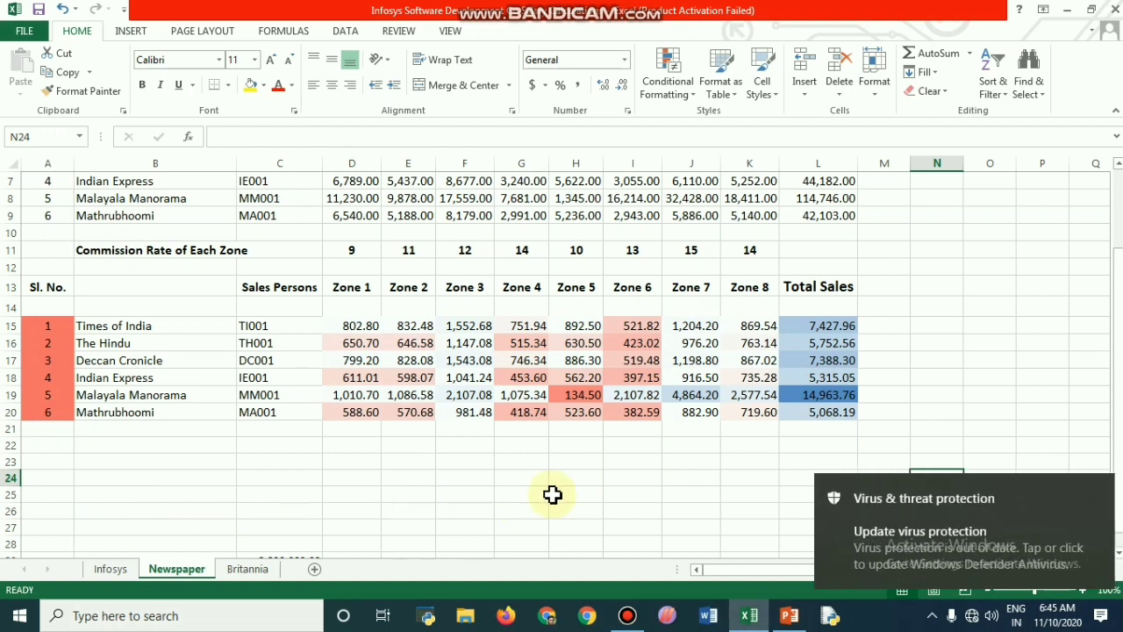
{"action": "left_click", "coordinate": [1099, 489]}
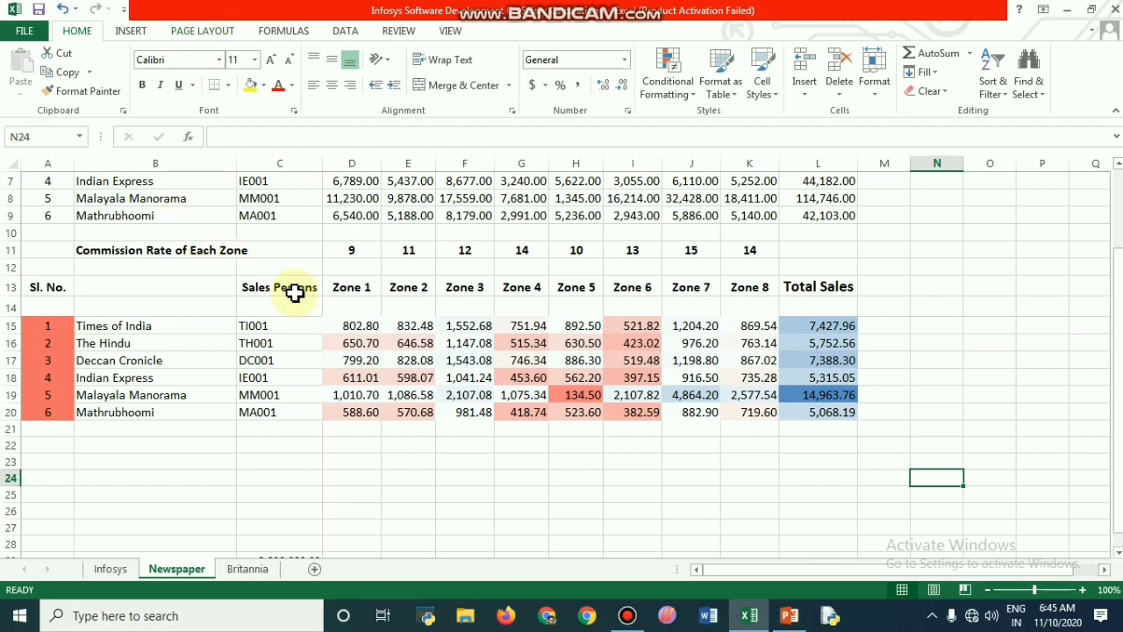
{"action": "left_click", "coordinate": [812, 329]}
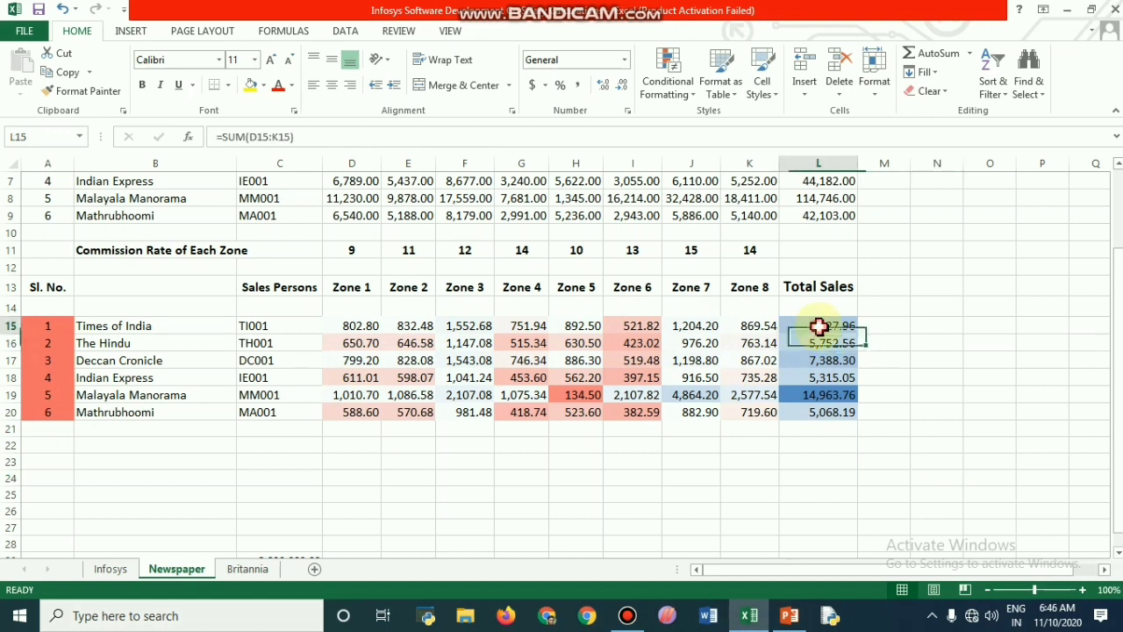
{"action": "key", "text": "shift+Down"}
{"action": "key", "text": "shift+Down"}
{"action": "key", "text": "shift+Down"}
{"action": "key", "text": "shift+Down"}
{"action": "key", "text": "shift+Down"}
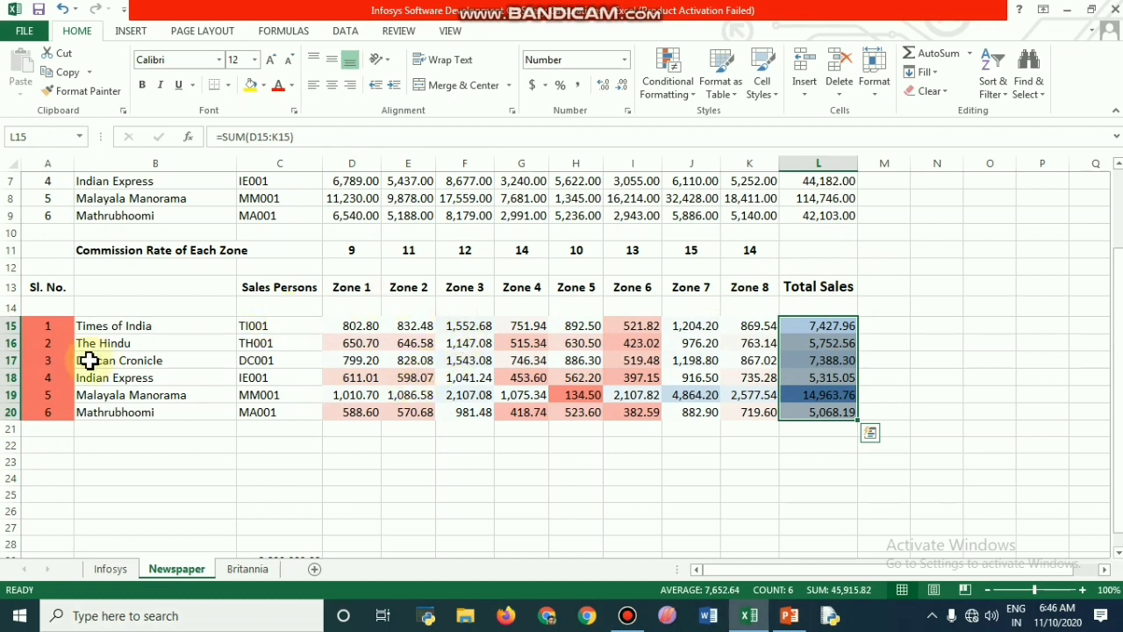
Step: Insert the recommended Stacked Column chart for B15:L20 and enlarge it up to about column M
{"action": "left_click", "coordinate": [56, 327]}
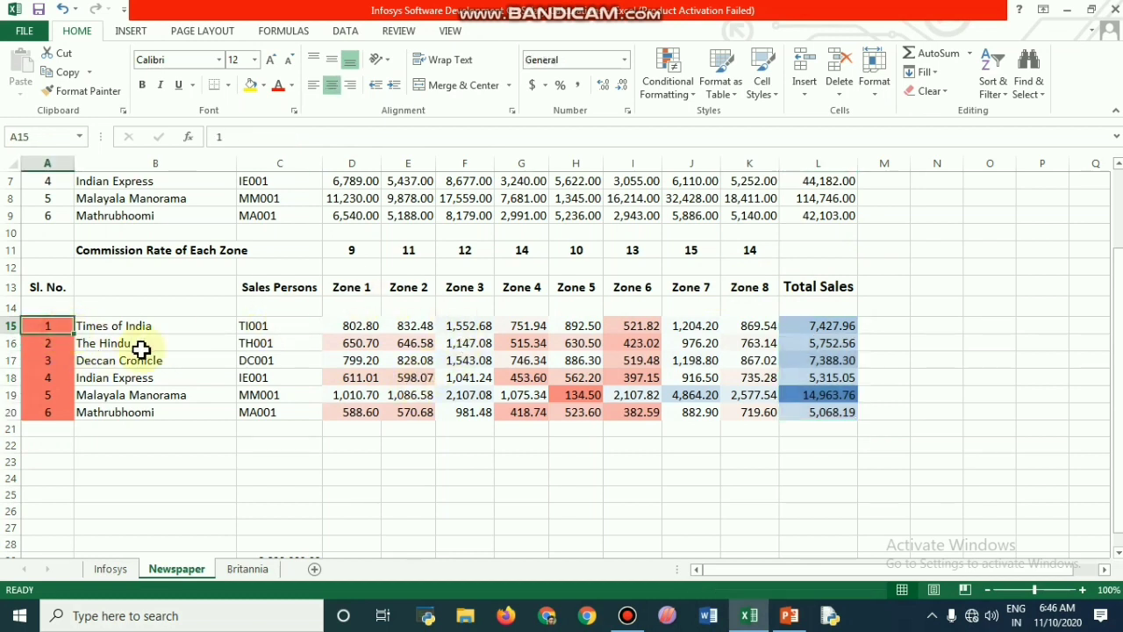
{"action": "key", "text": "Right"}
{"action": "key", "text": "shift+Right"}
{"action": "key", "text": "shift+Right"}
{"action": "key", "text": "shift+Right"}
{"action": "key", "text": "shift+Right"}
{"action": "key", "text": "shift+Right"}
{"action": "key", "text": "shift+Right"}
{"action": "key", "text": "shift+Right"}
{"action": "key", "text": "shift+Right"}
{"action": "key", "text": "shift+Right"}
{"action": "key", "text": "shift+Right"}
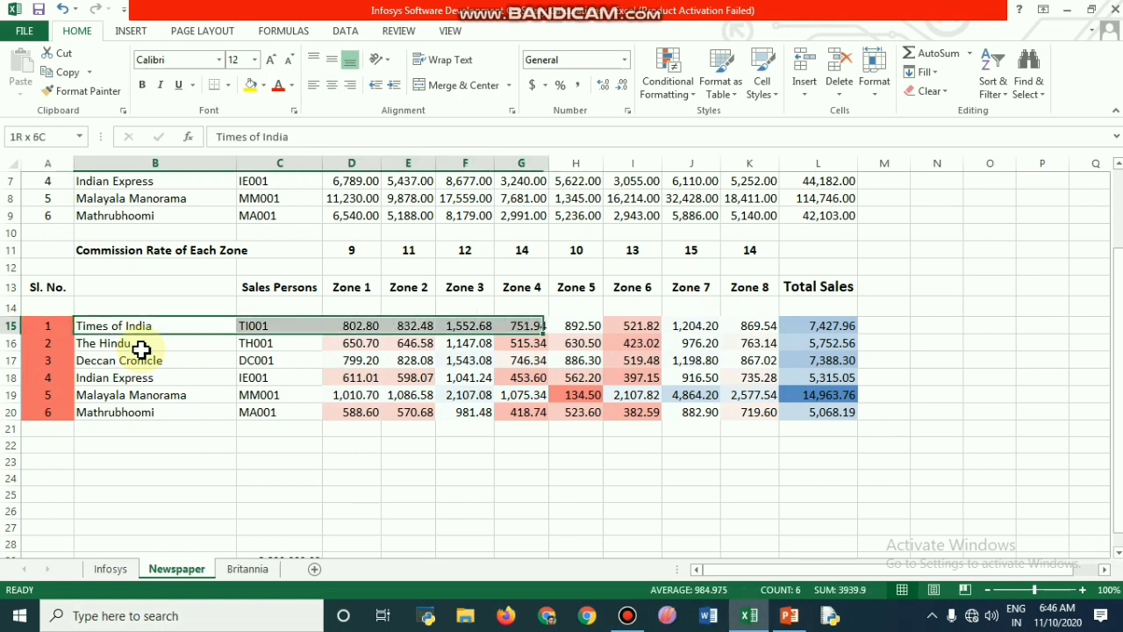
{"action": "key", "text": "shift+Down"}
{"action": "key", "text": "shift+Down"}
{"action": "key", "text": "shift+Down"}
{"action": "key", "text": "shift+Down"}
{"action": "key", "text": "shift+Down"}
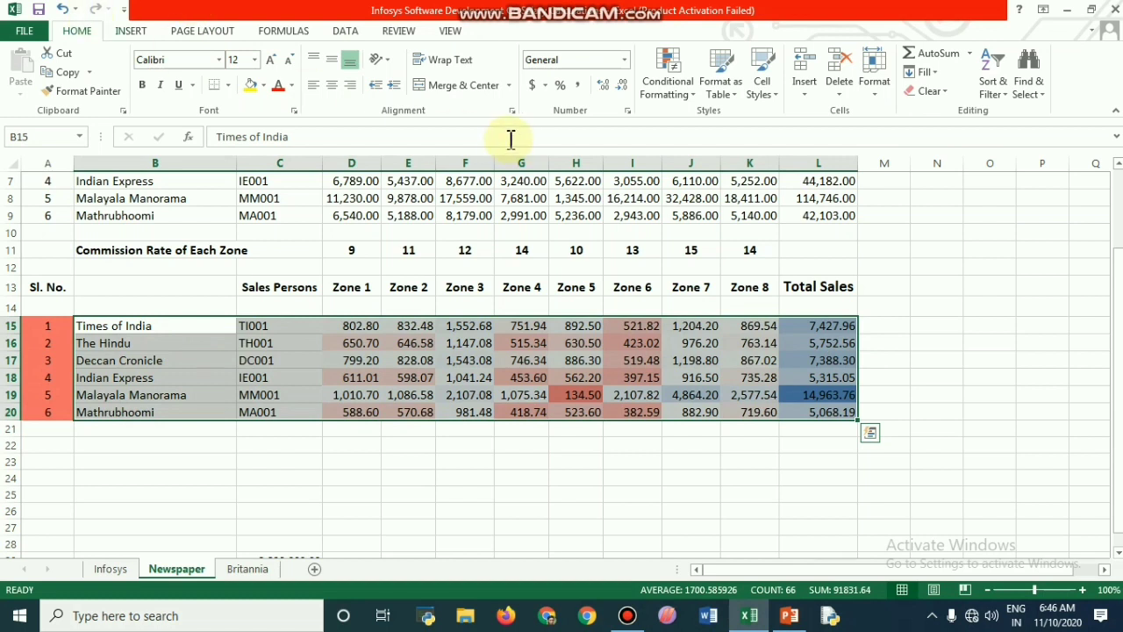
{"action": "left_click", "coordinate": [132, 33]}
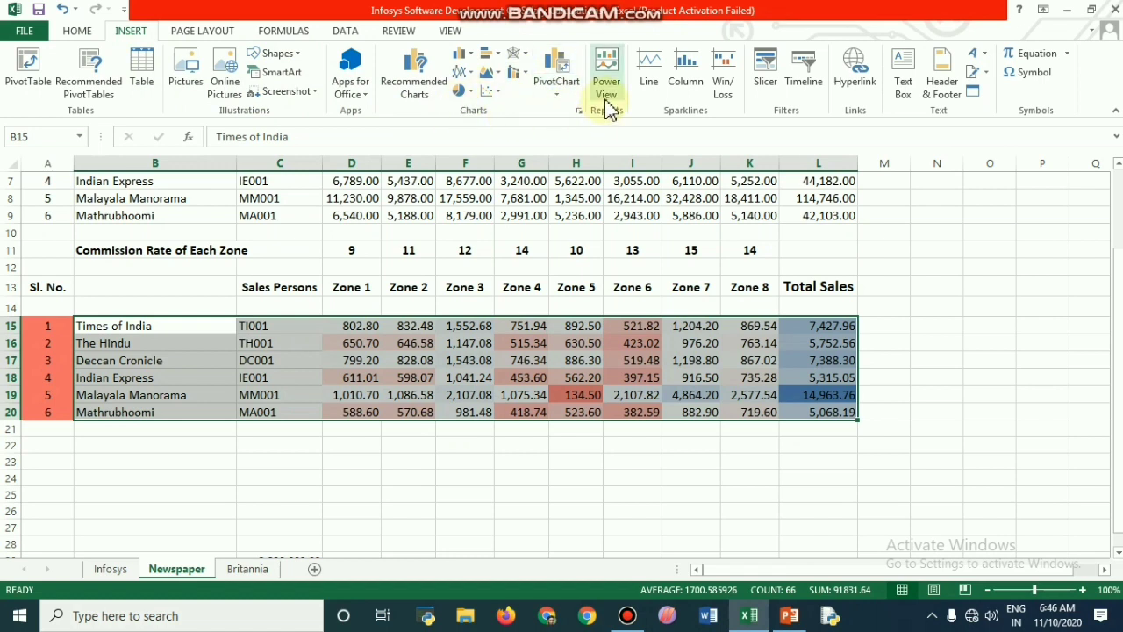
{"action": "left_click", "coordinate": [525, 75]}
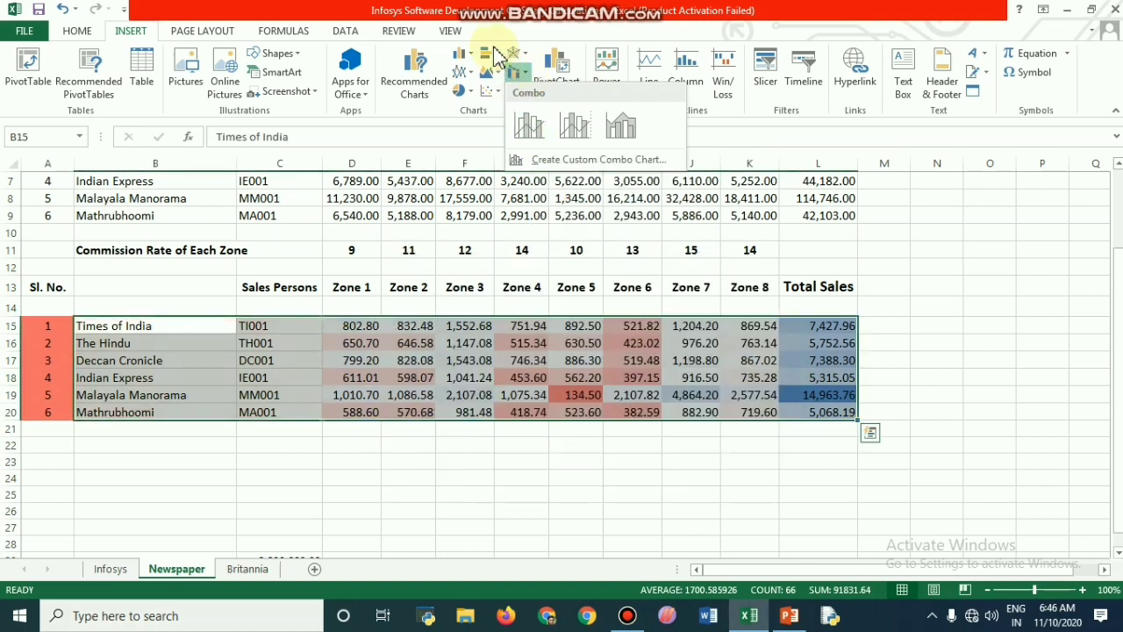
{"action": "left_click", "coordinate": [415, 77]}
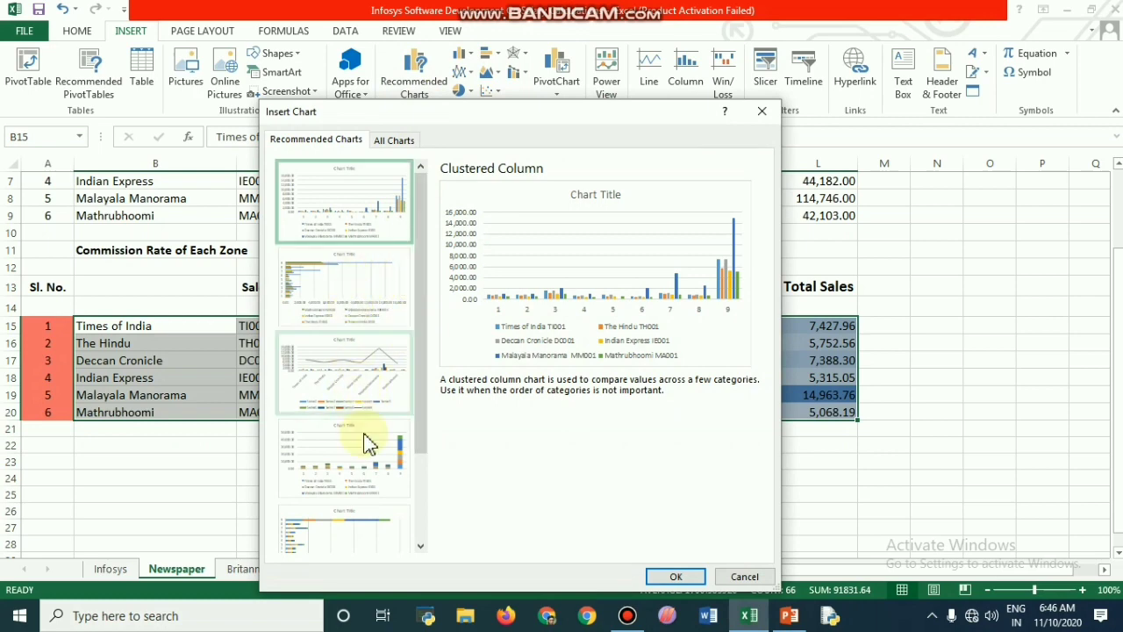
{"action": "left_click", "coordinate": [373, 462]}
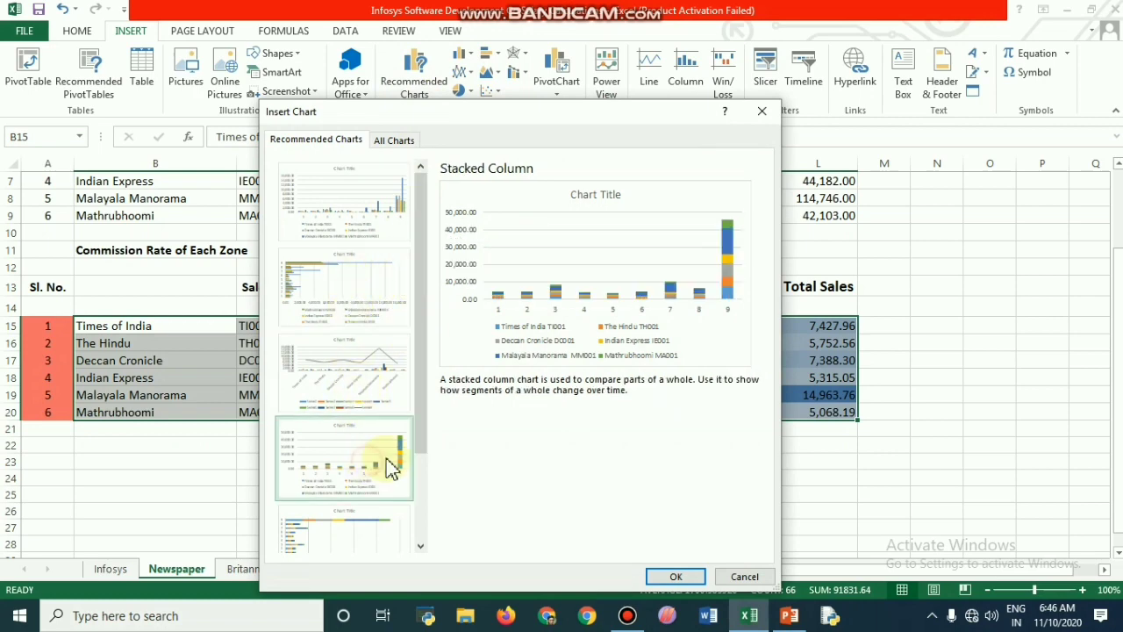
{"action": "left_click", "coordinate": [680, 578]}
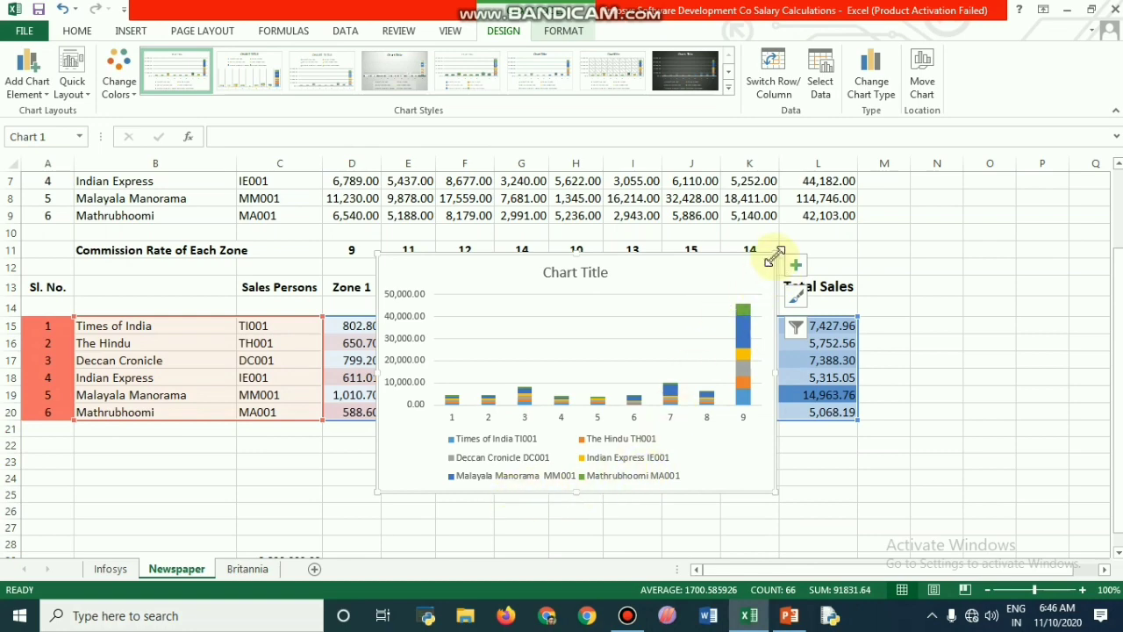
{"action": "left_click_drag", "start_coordinate": [776, 252], "coordinate": [922, 172]}
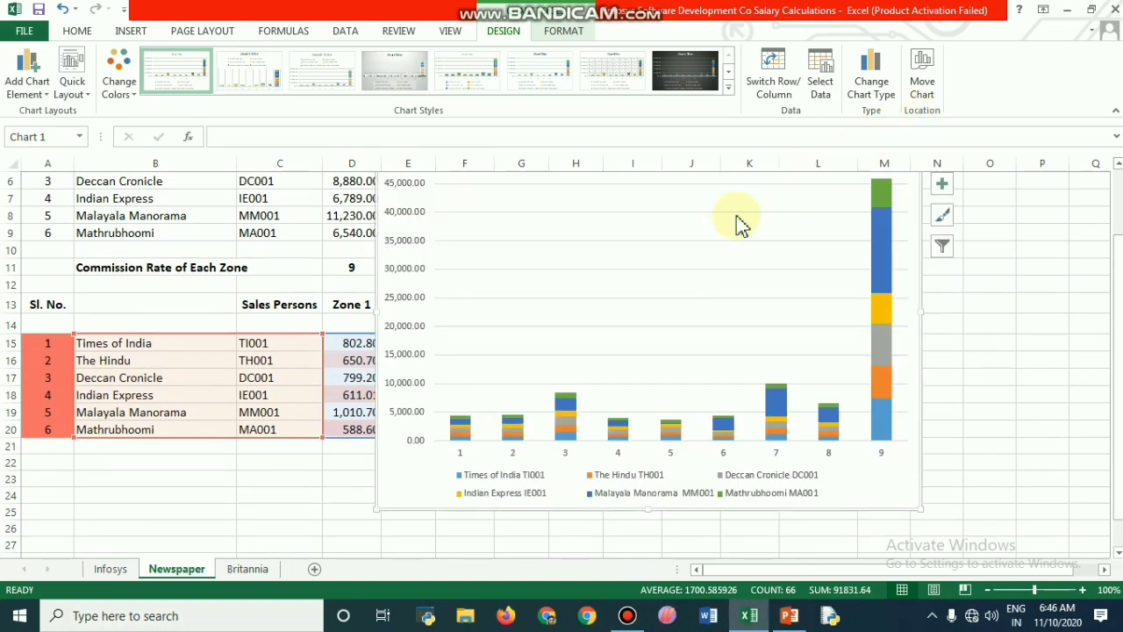
{"action": "left_click_drag", "start_coordinate": [609, 339], "coordinate": [590, 386]}
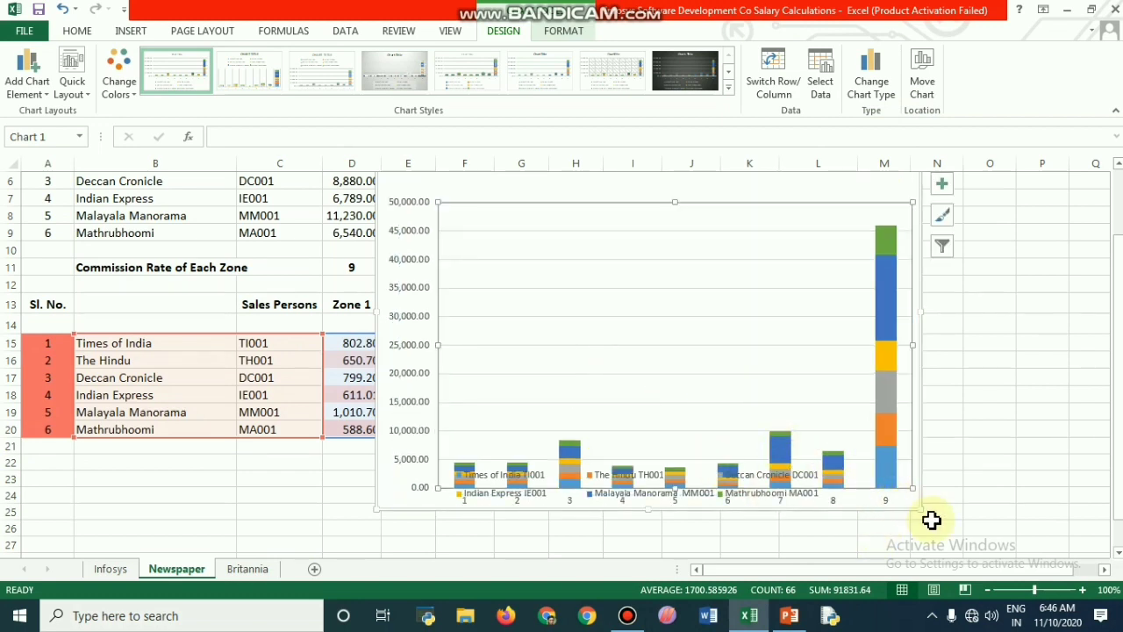
{"action": "left_click_drag", "start_coordinate": [921, 514], "coordinate": [953, 527]}
{"action": "left_click", "coordinate": [770, 344]}
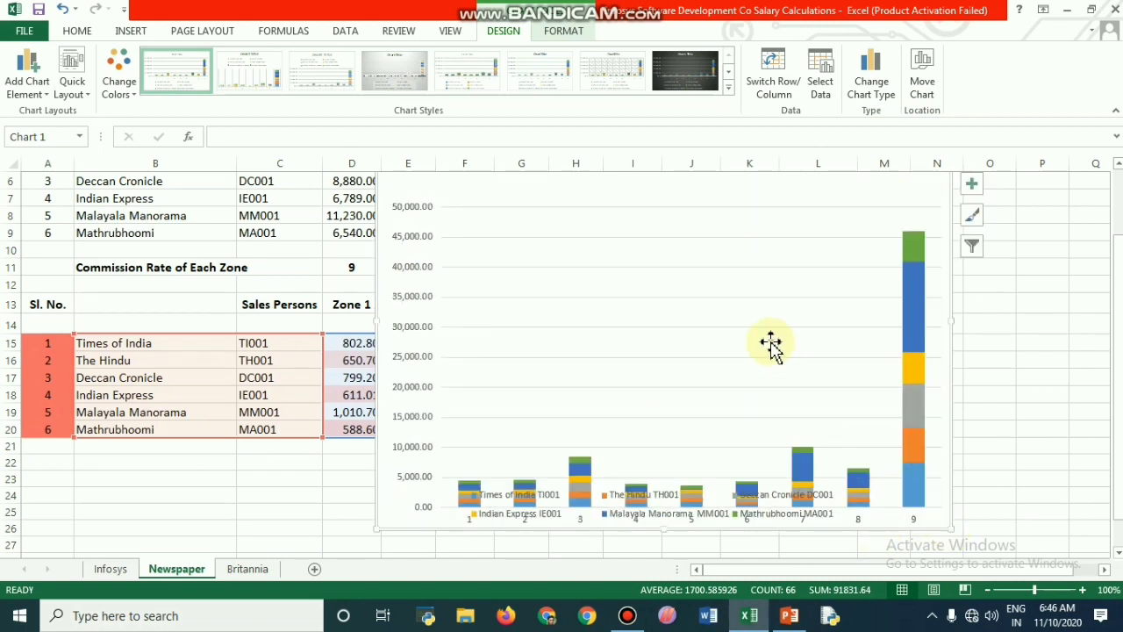
{"action": "left_click_drag", "start_coordinate": [738, 419], "coordinate": [739, 419]}
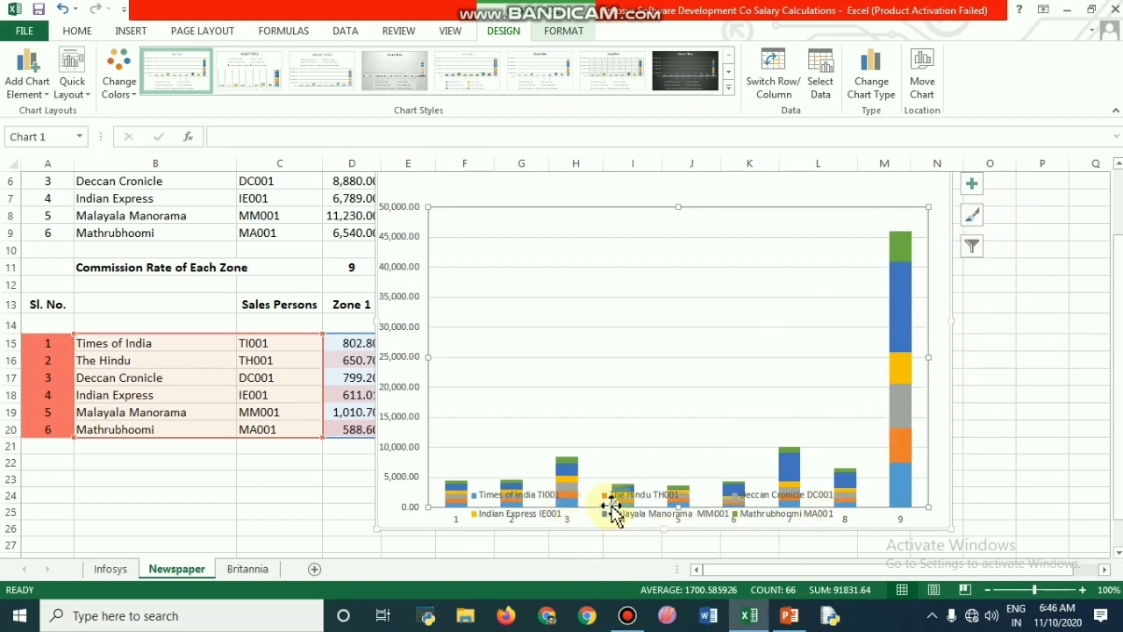
{"action": "left_click", "coordinate": [66, 12]}
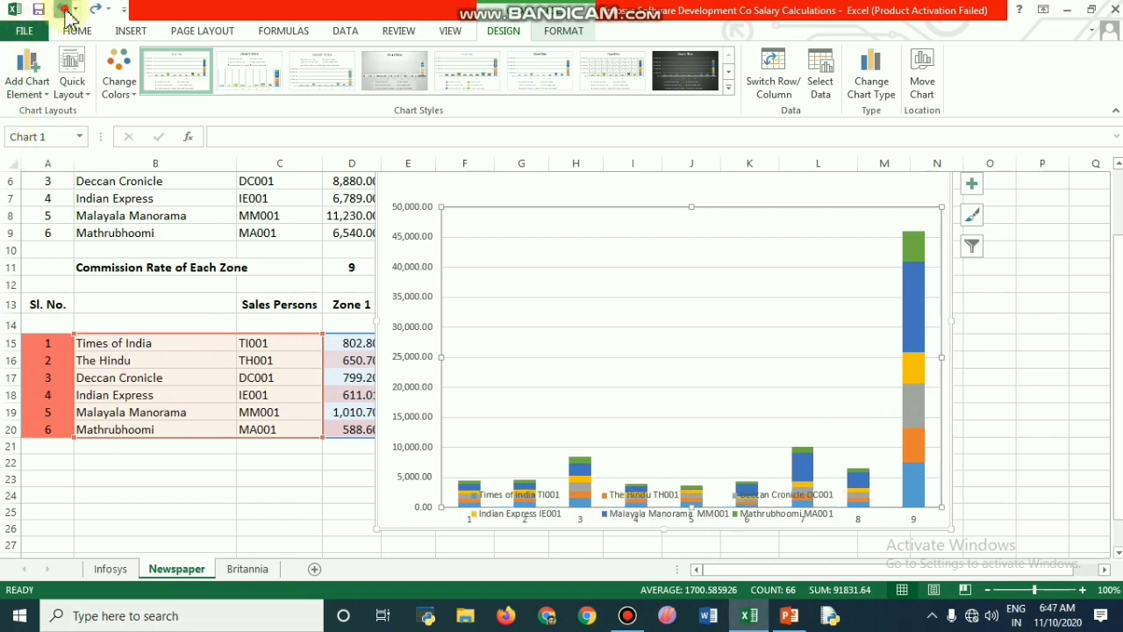
{"action": "left_click", "coordinate": [67, 11]}
{"action": "left_click", "coordinate": [67, 11]}
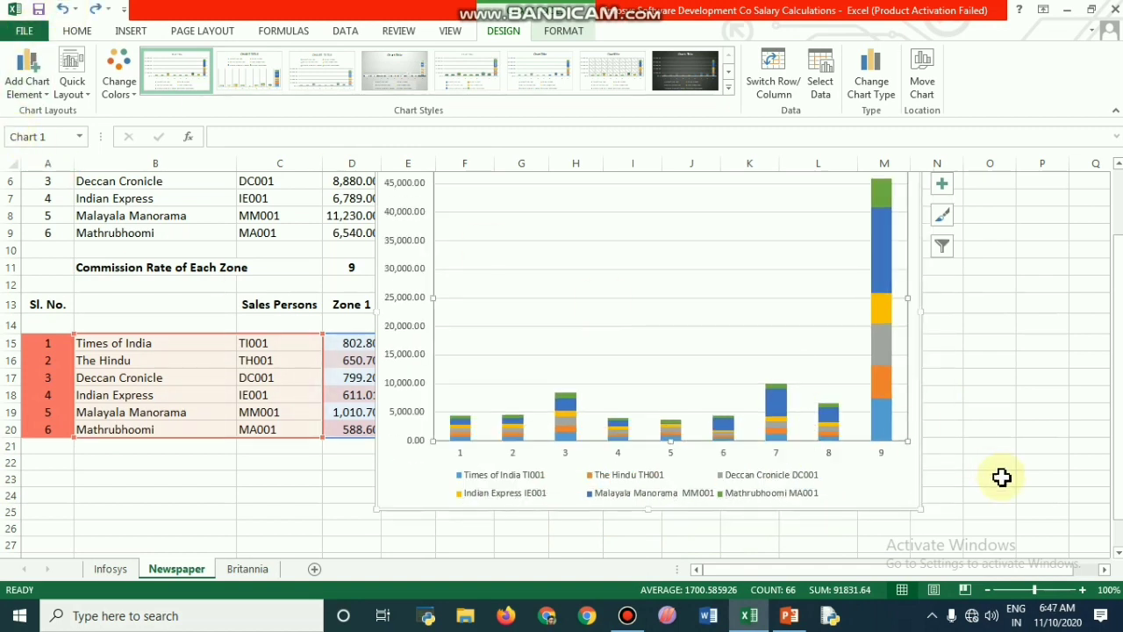
Step: Stretch the chart's plot area slightly down toward the legend and deselect the chart
{"action": "left_click", "coordinate": [910, 449]}
{"action": "left_click_drag", "start_coordinate": [906, 445], "coordinate": [908, 448]}
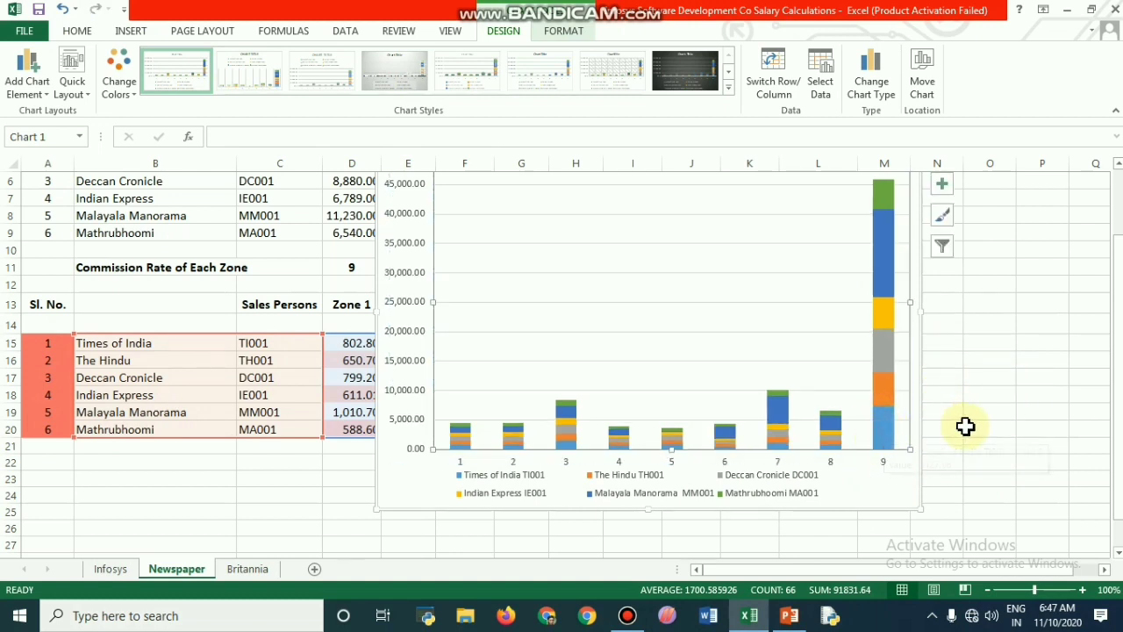
{"action": "left_click", "coordinate": [997, 409]}
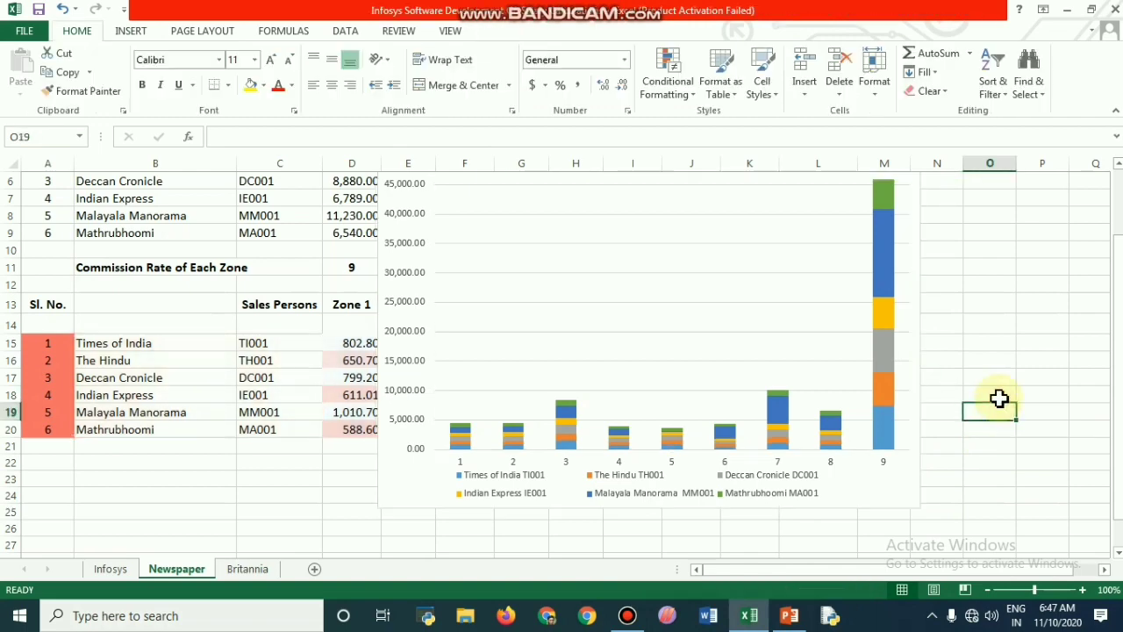
{"action": "scroll", "coordinate": [998, 402], "scroll_direction": "up", "scroll_amount": 2}
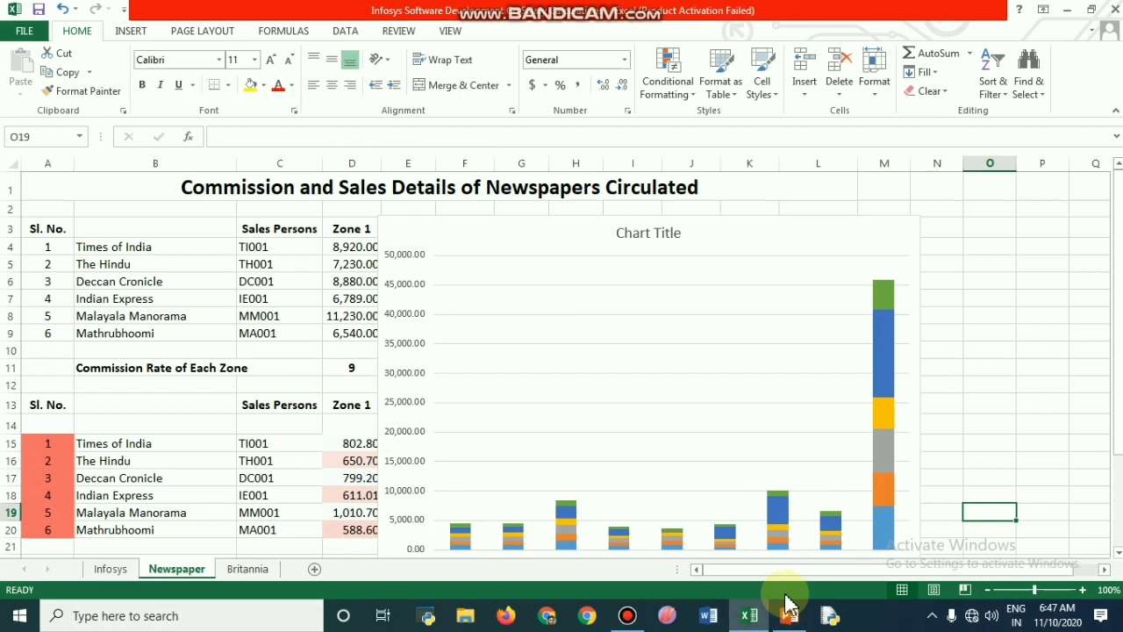
{"action": "mouse_move", "coordinate": [749, 625]}
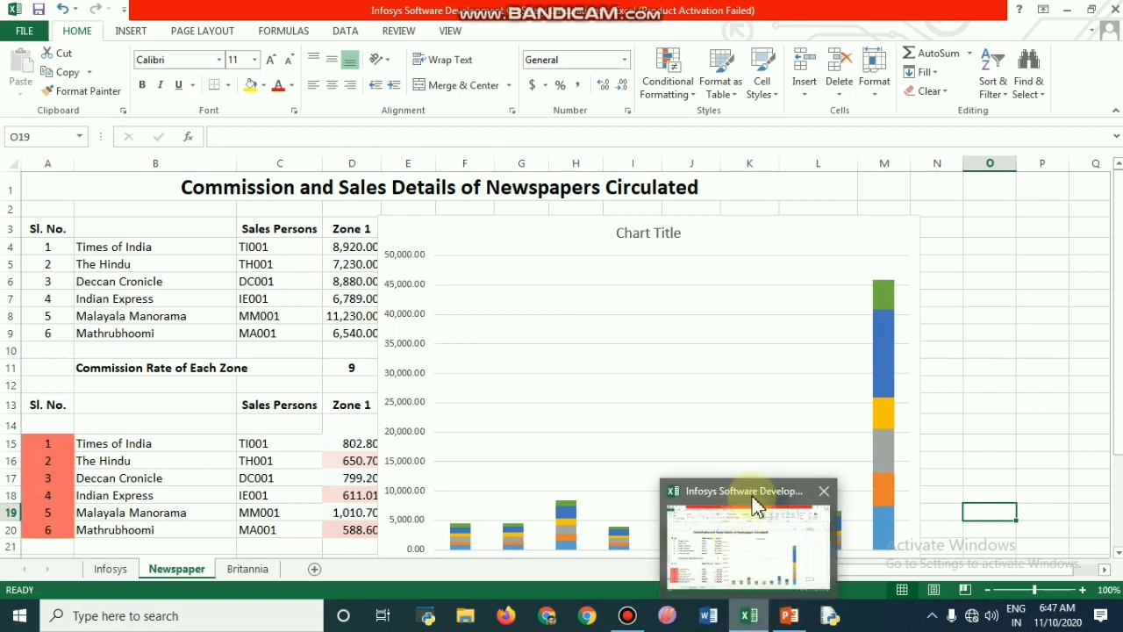